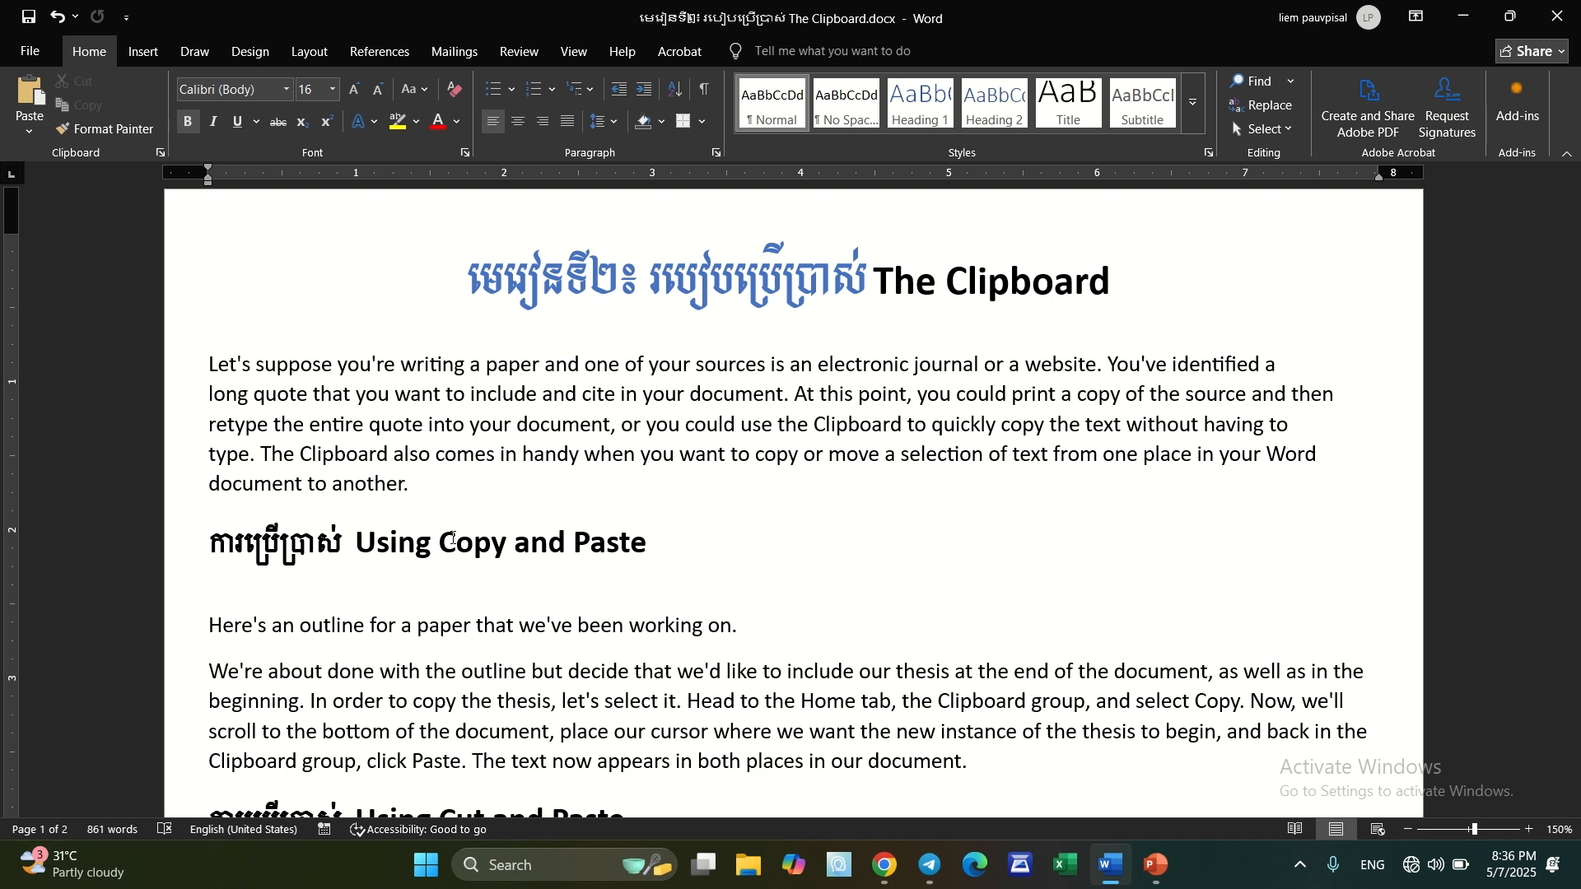
Copy the "Using Copy and Paste" heading to the clipboard
click(186, 553)
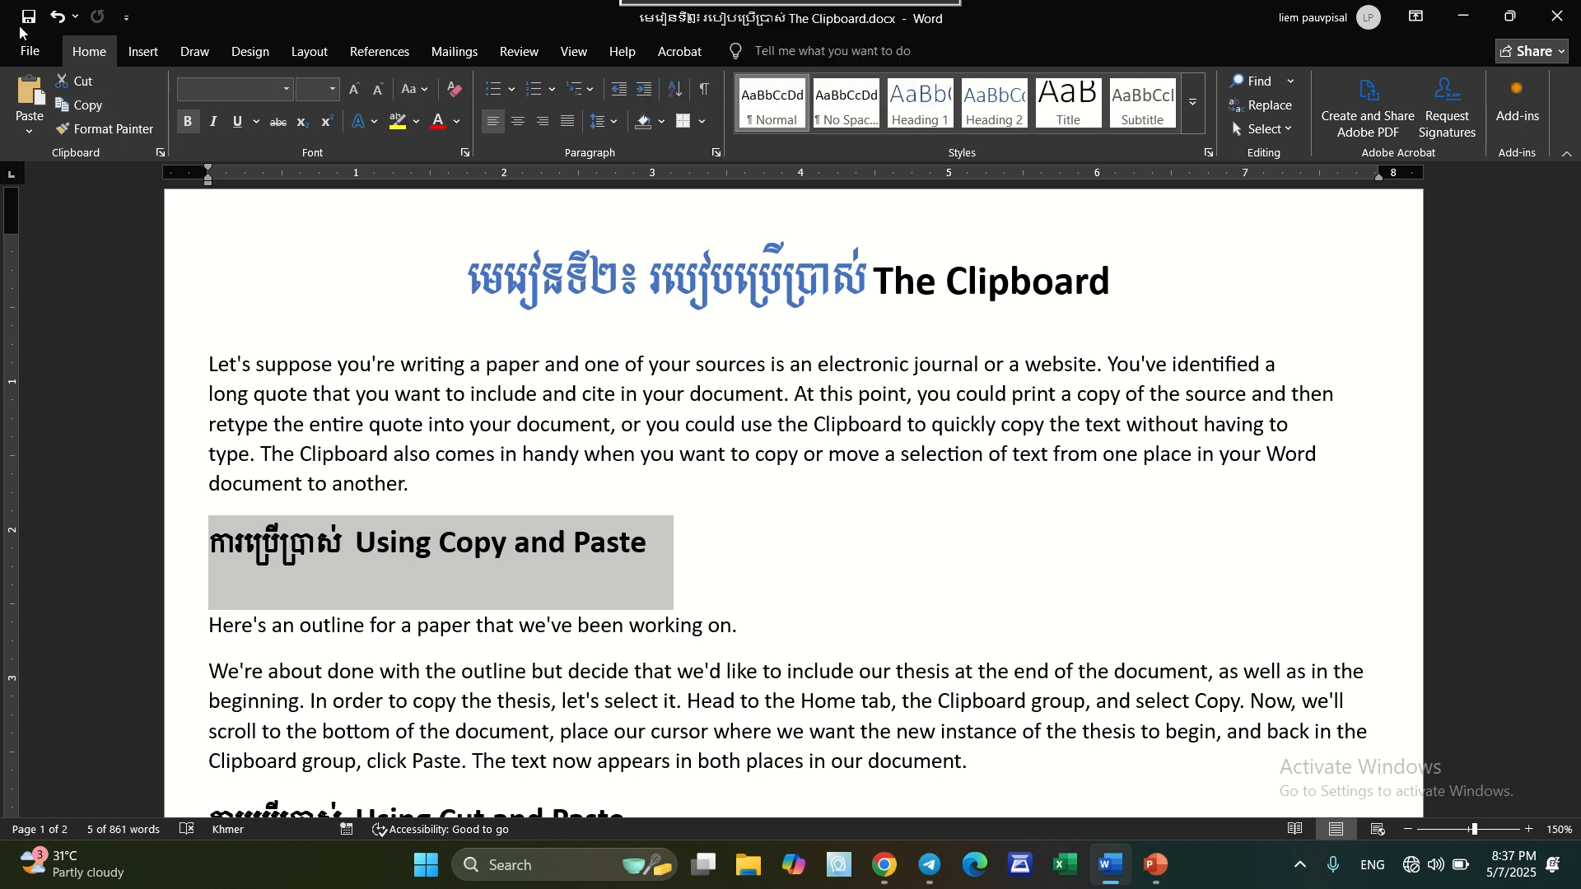
click(89, 107)
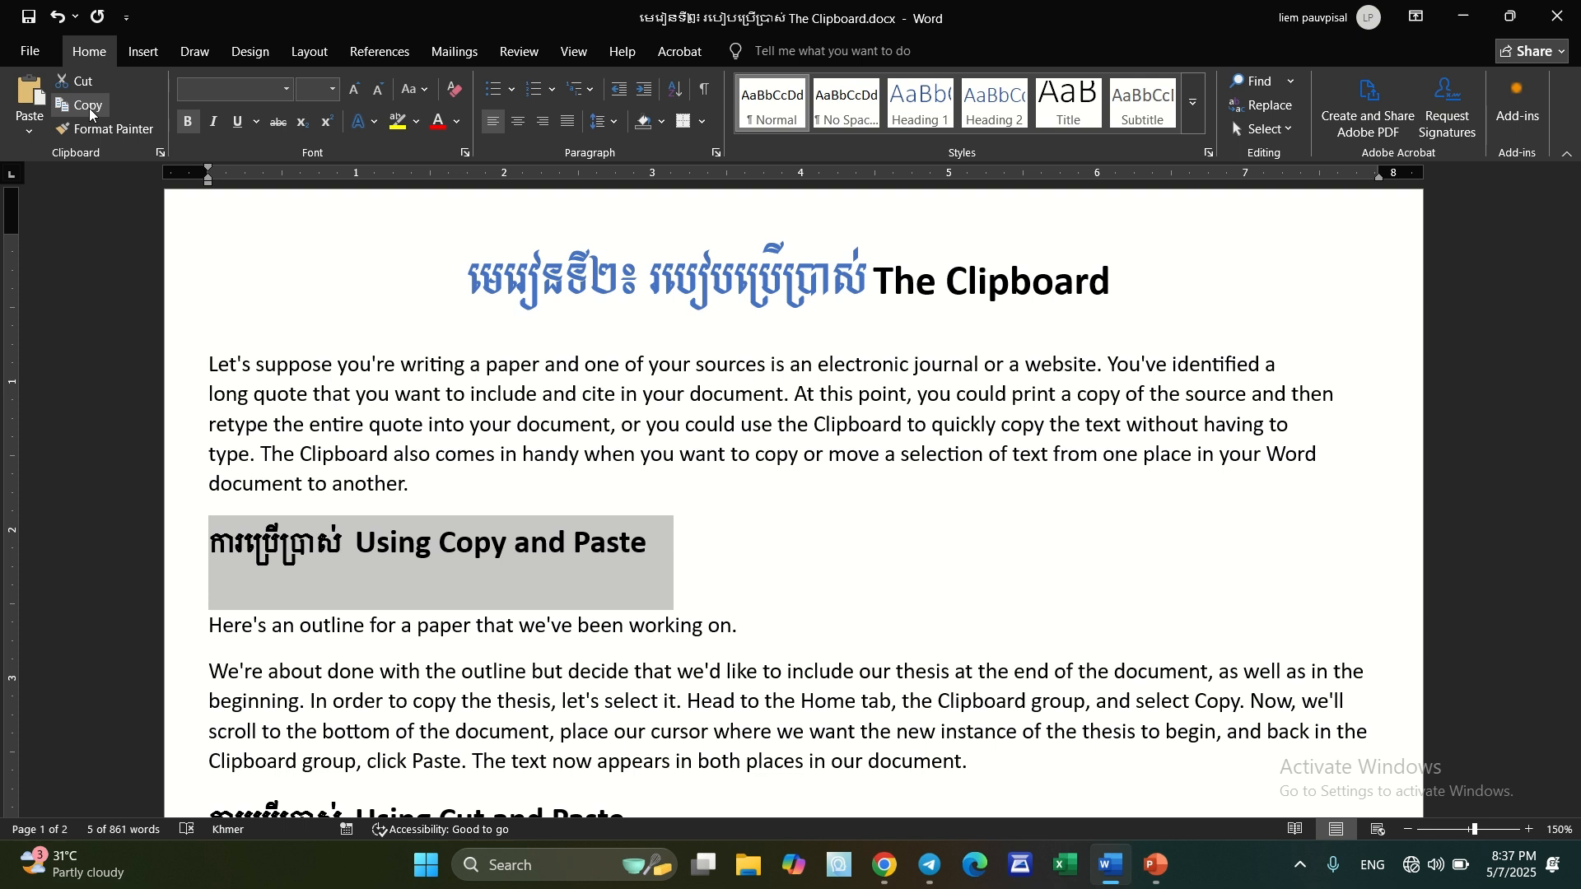
right_click(654, 553)
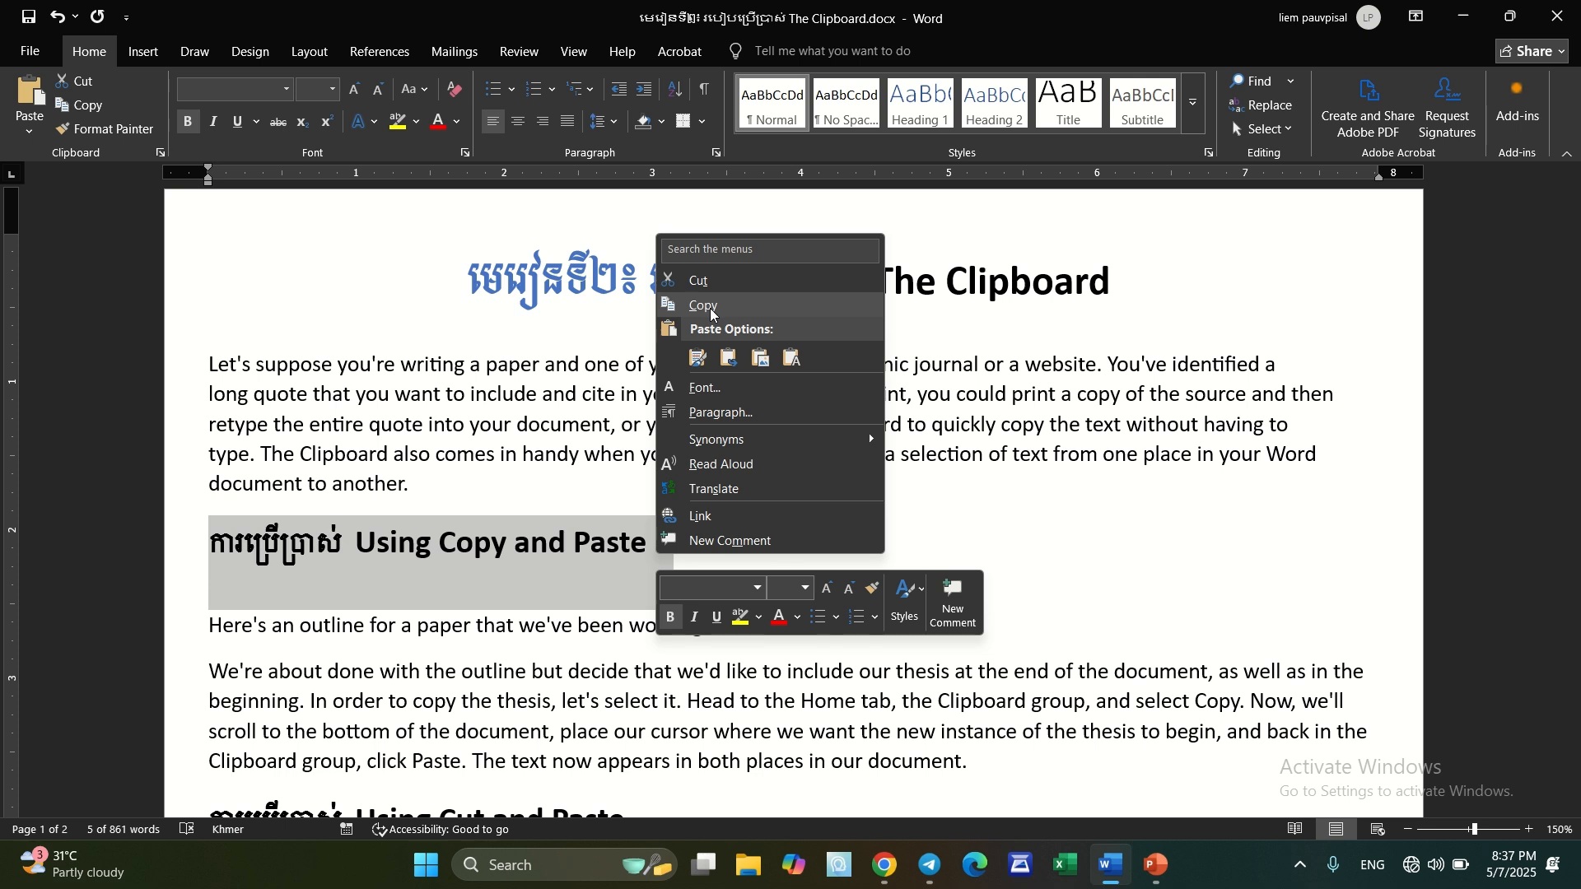
click(1020, 544)
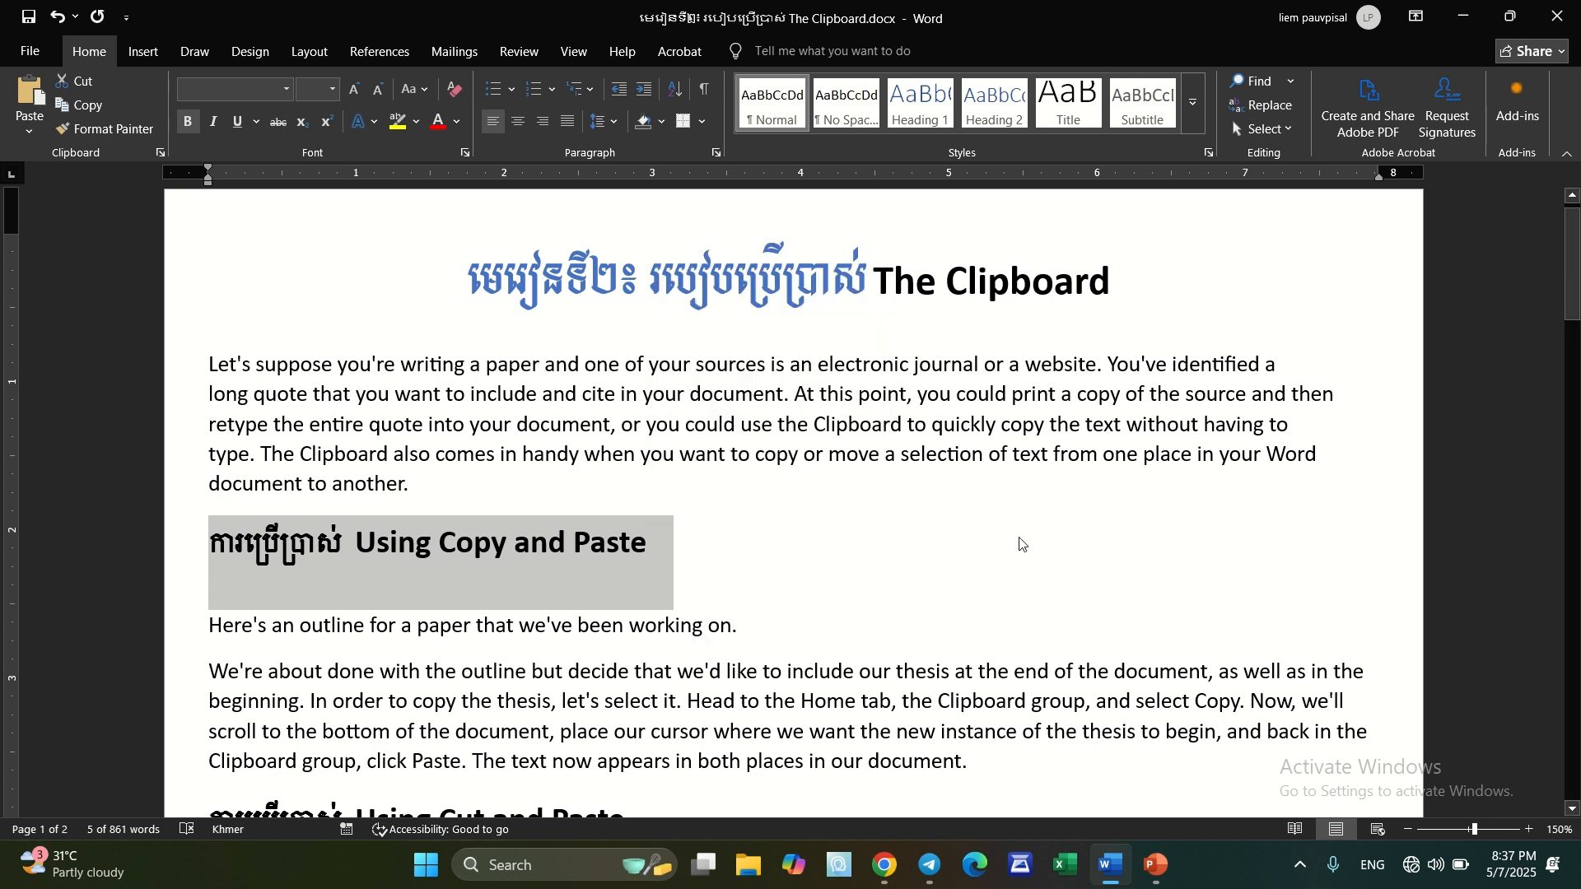
Paste the copied heading after "Here's an outline for a paper that we've been working on." with Keep Source Formatting, and undo it
click(785, 637)
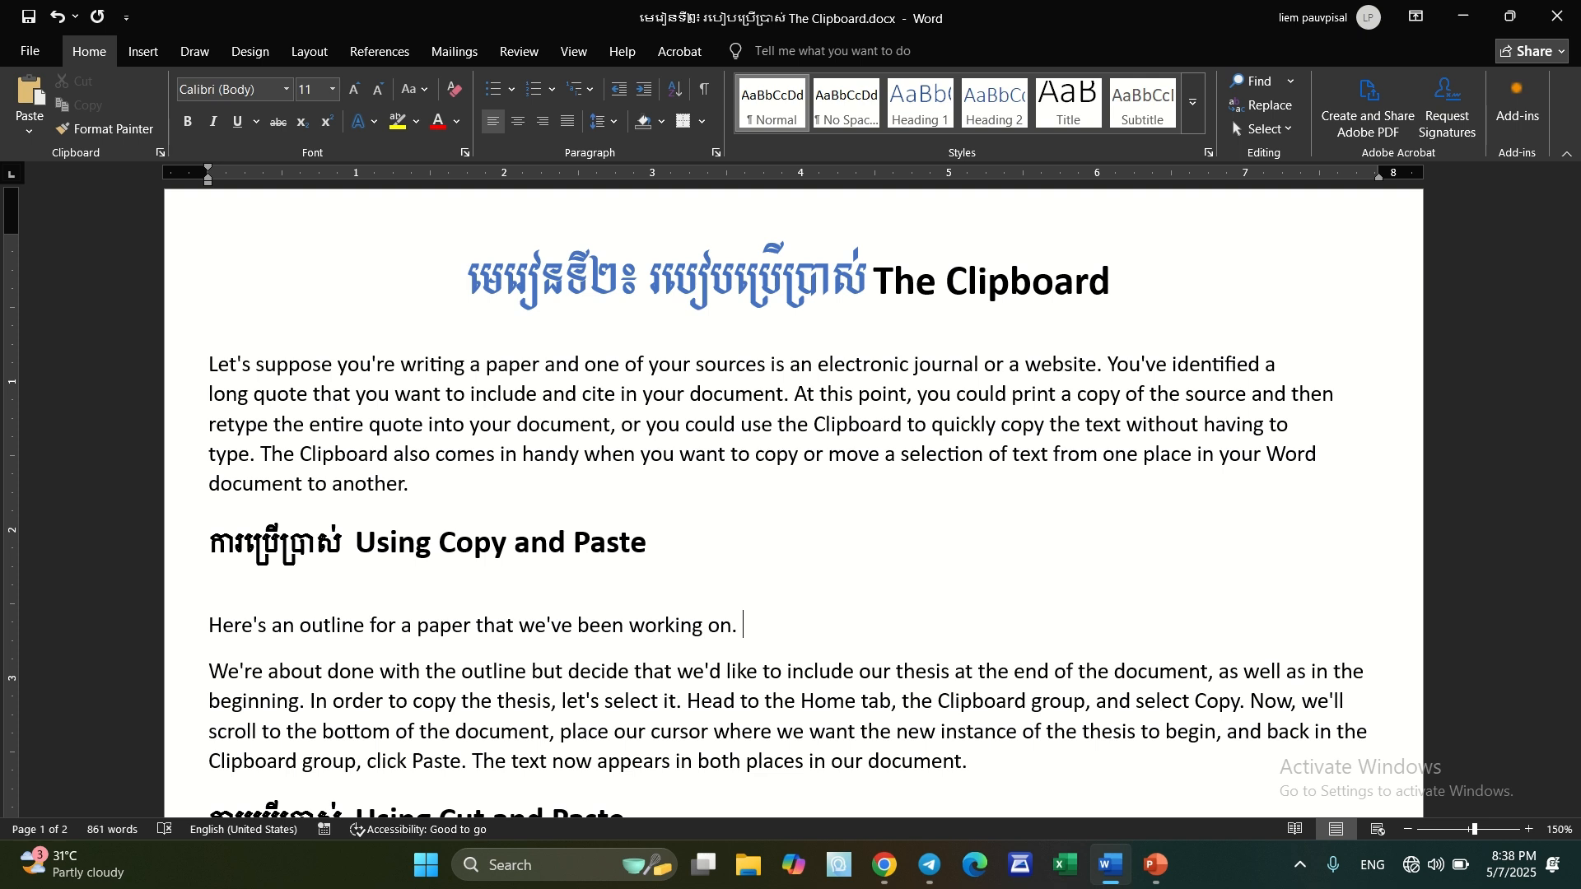
click(30, 135)
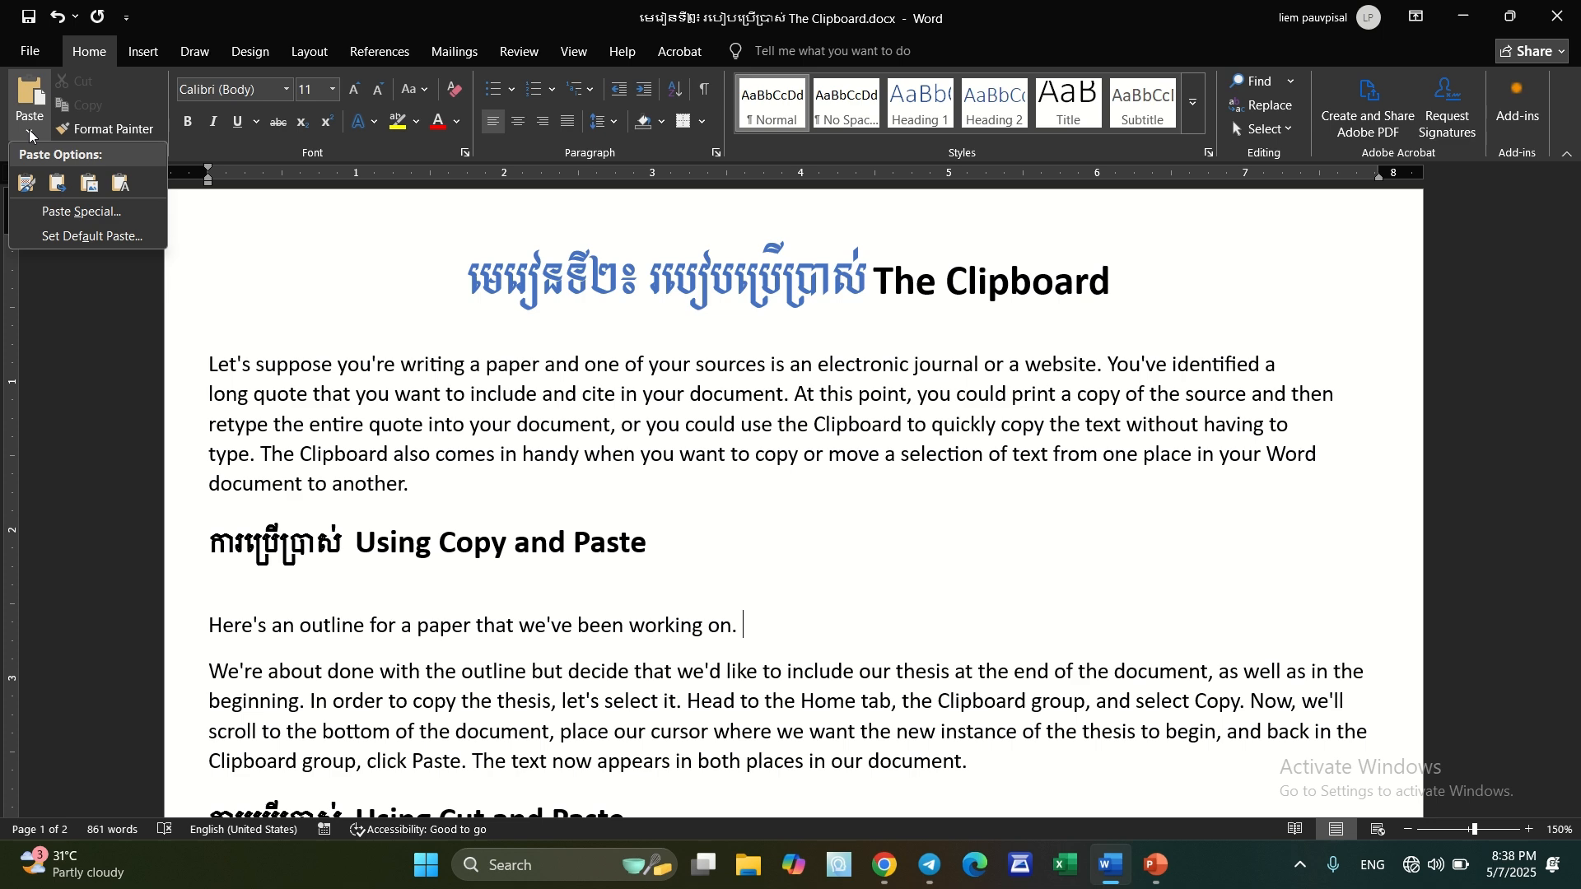
click(27, 183)
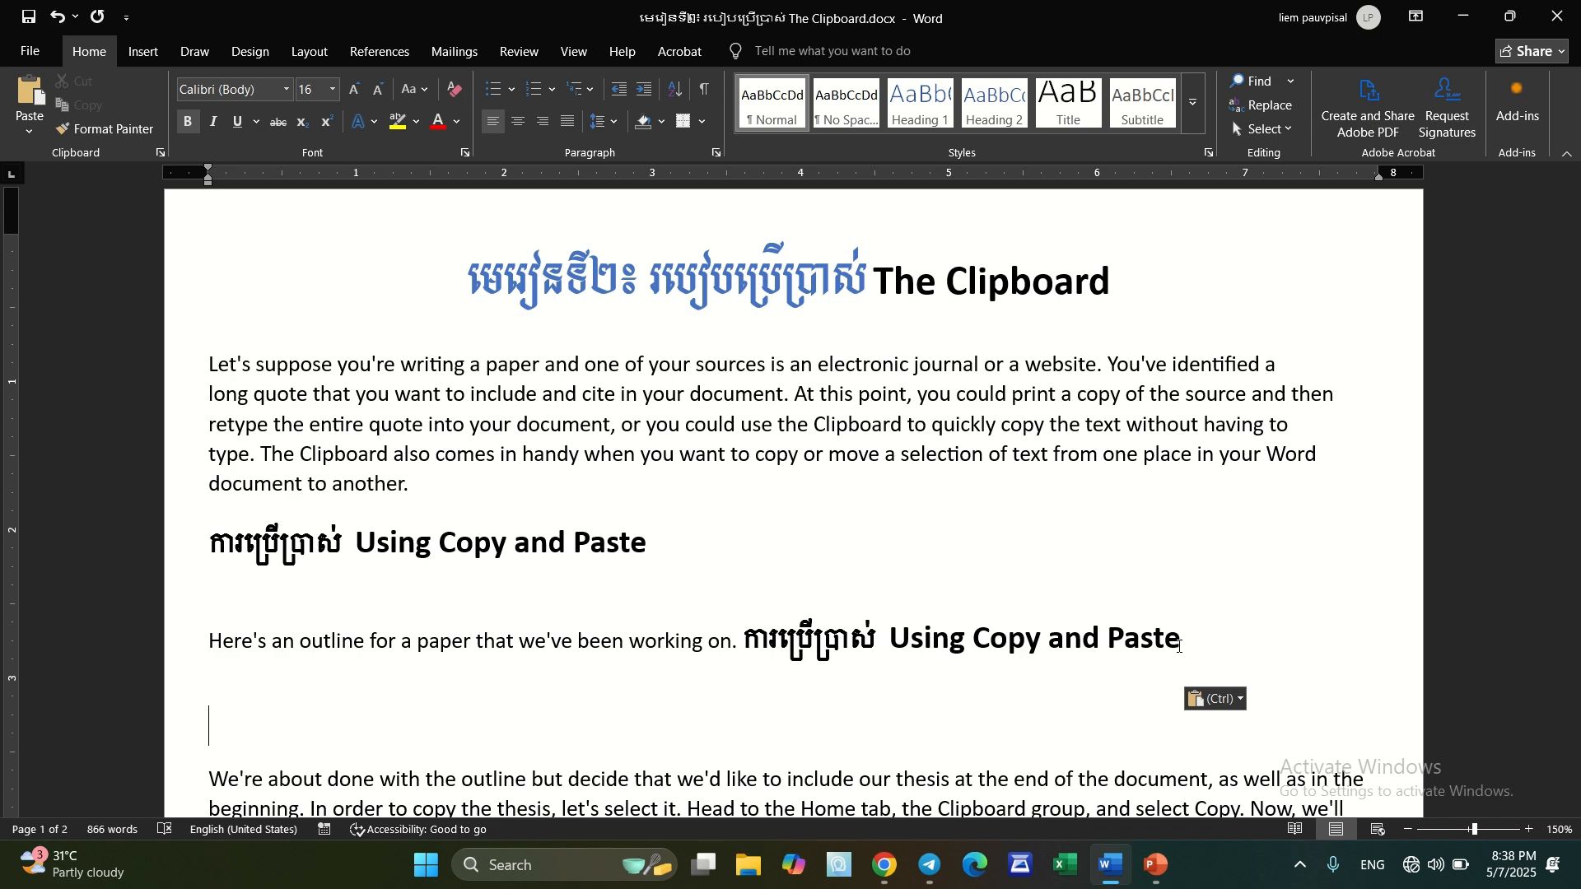
key(ctrl+z)
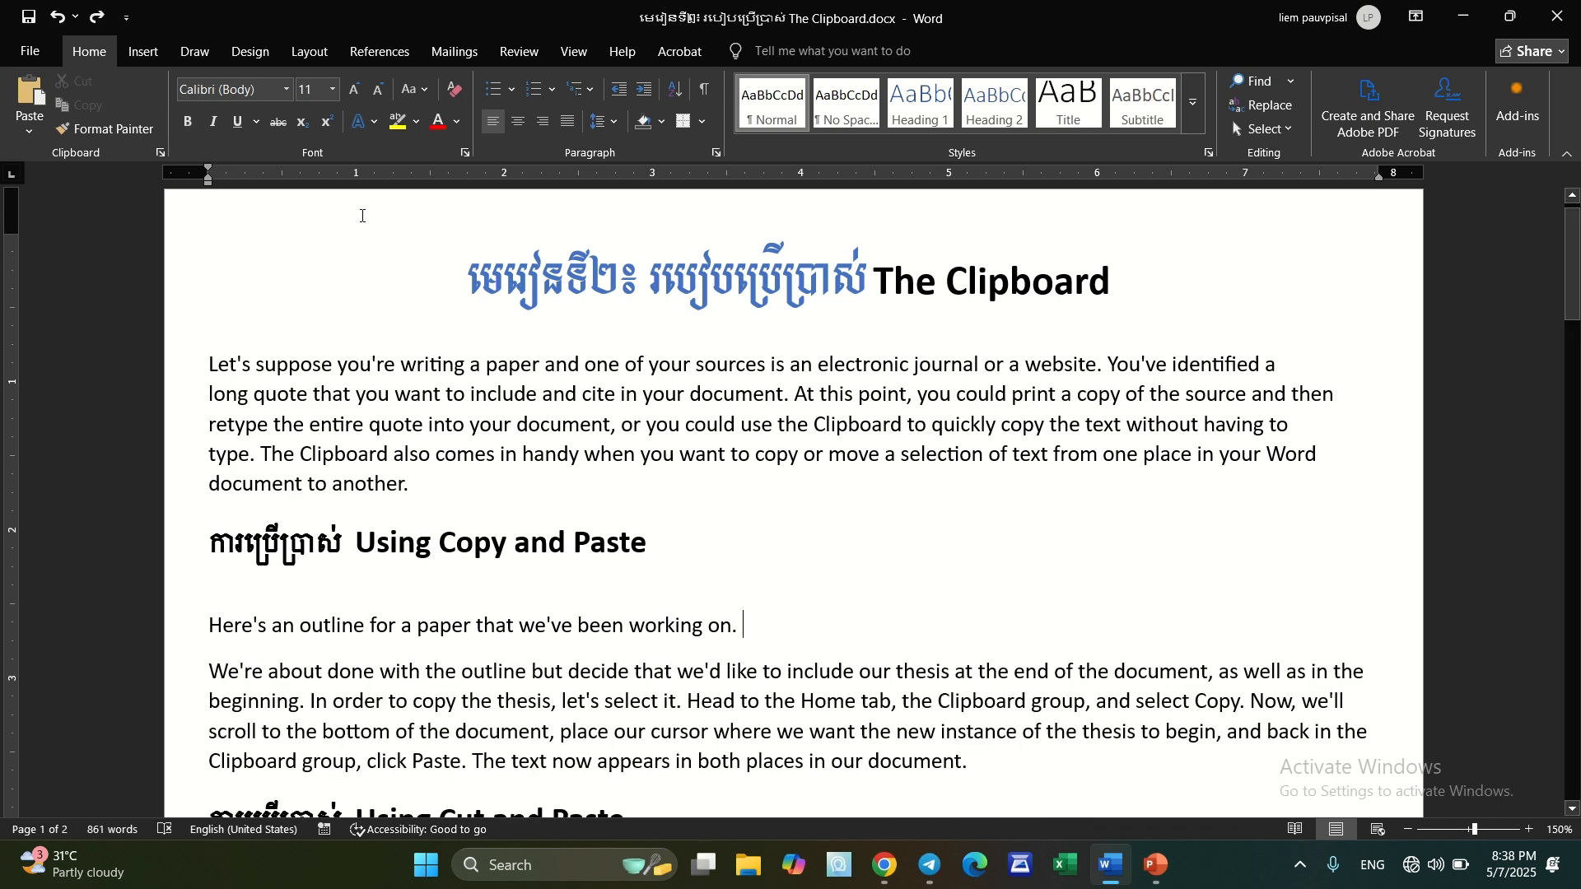
Paste the copied heading at the end of the outline sentence with Merge Formatting, and undo the paste
click(30, 130)
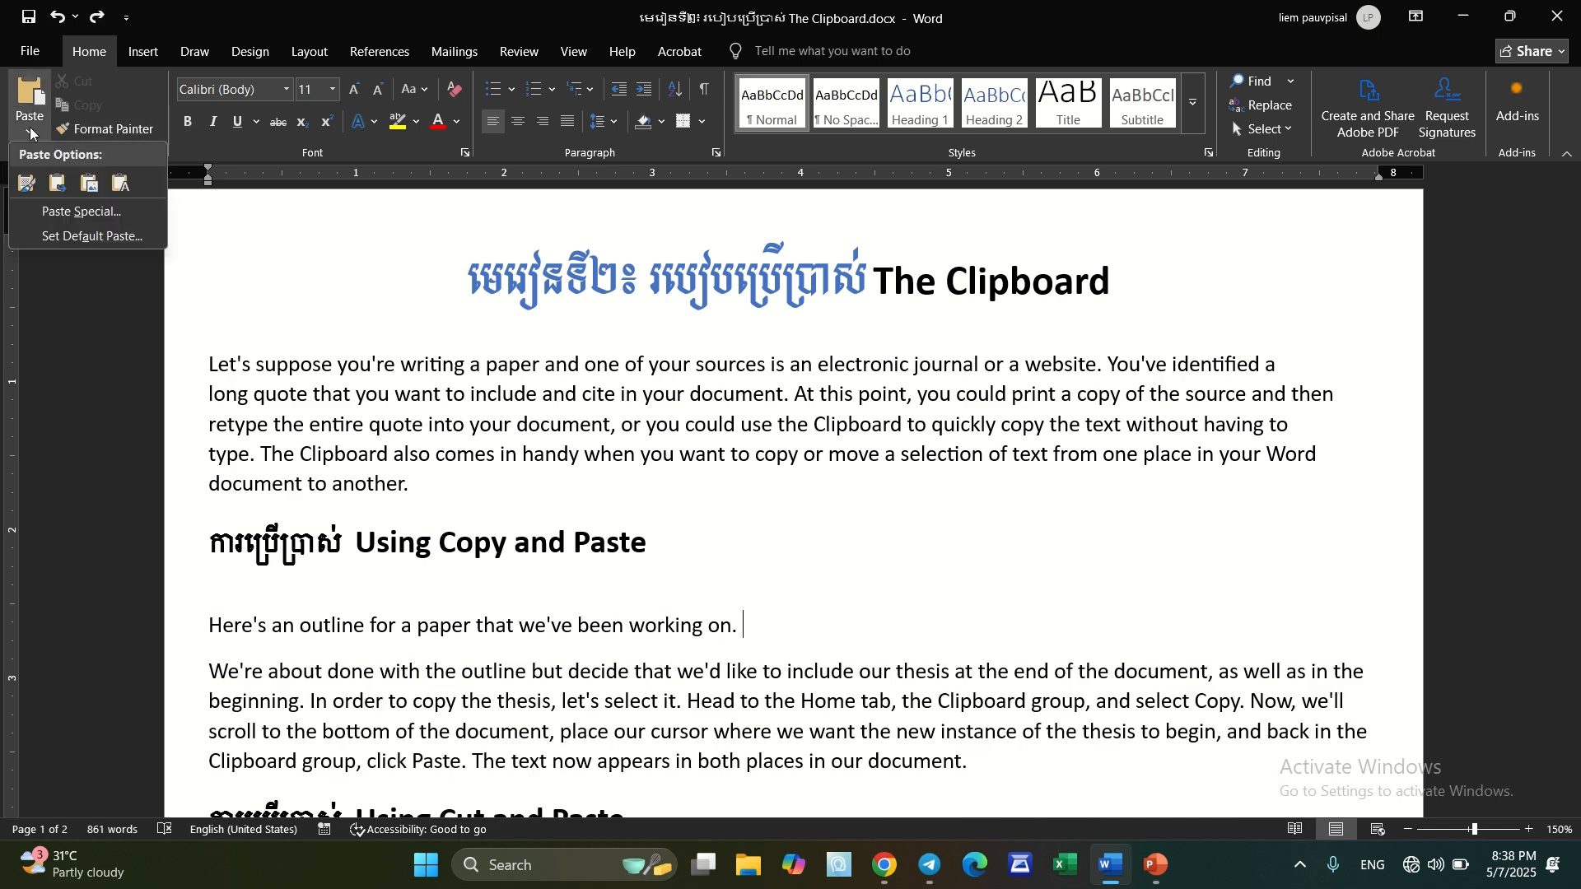
click(56, 184)
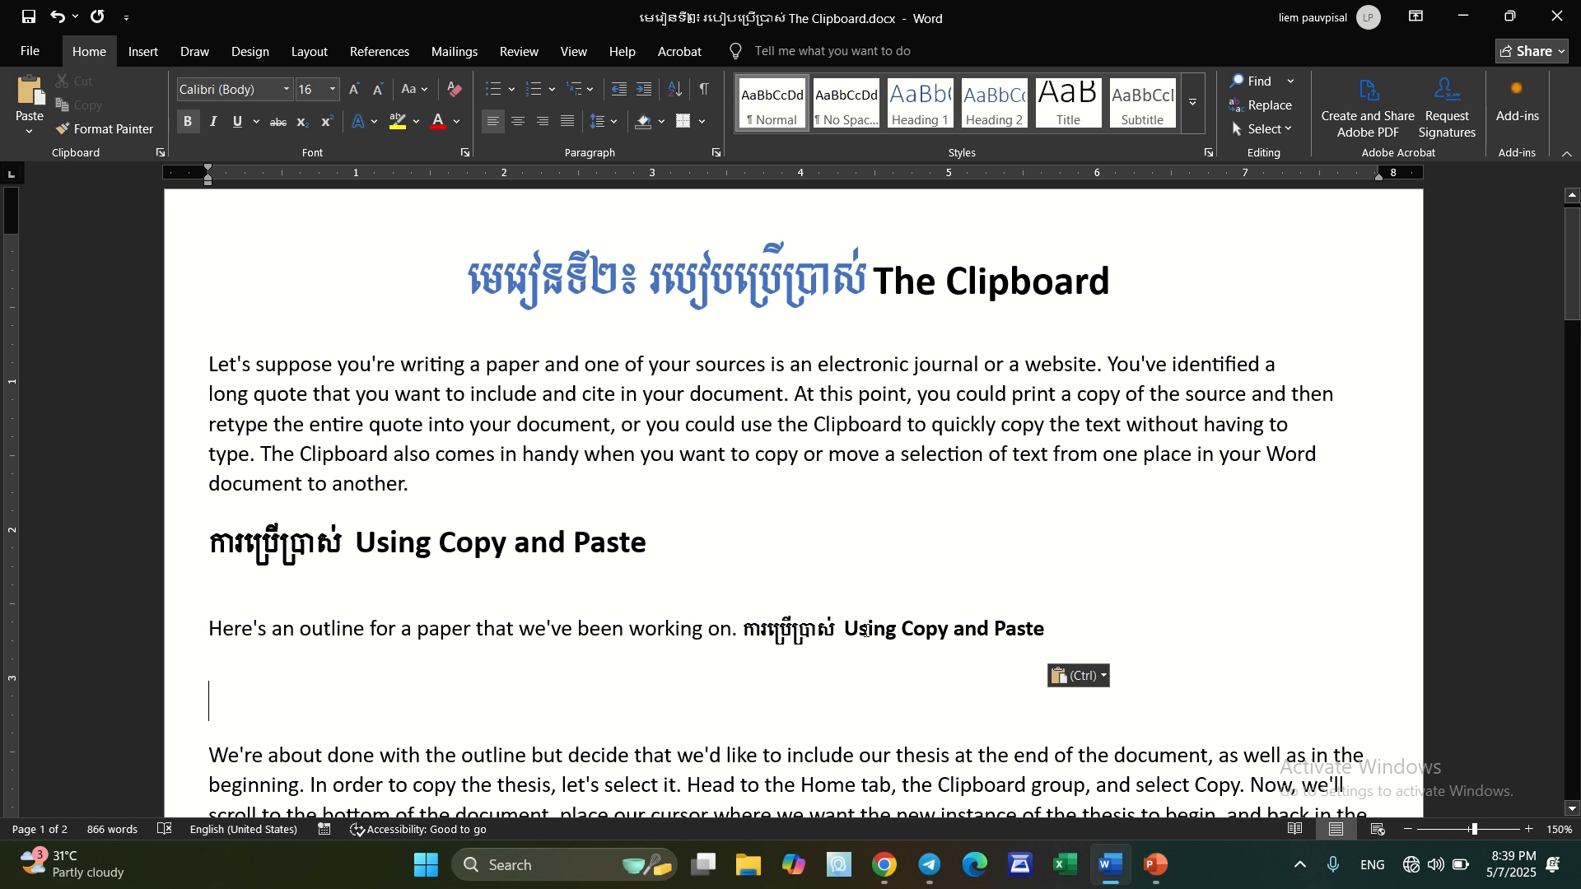
click(876, 631)
key(ctrl+z)
Paste the copied heading after the outline sentence as a Picture, select the picture, and undo the paste
click(30, 132)
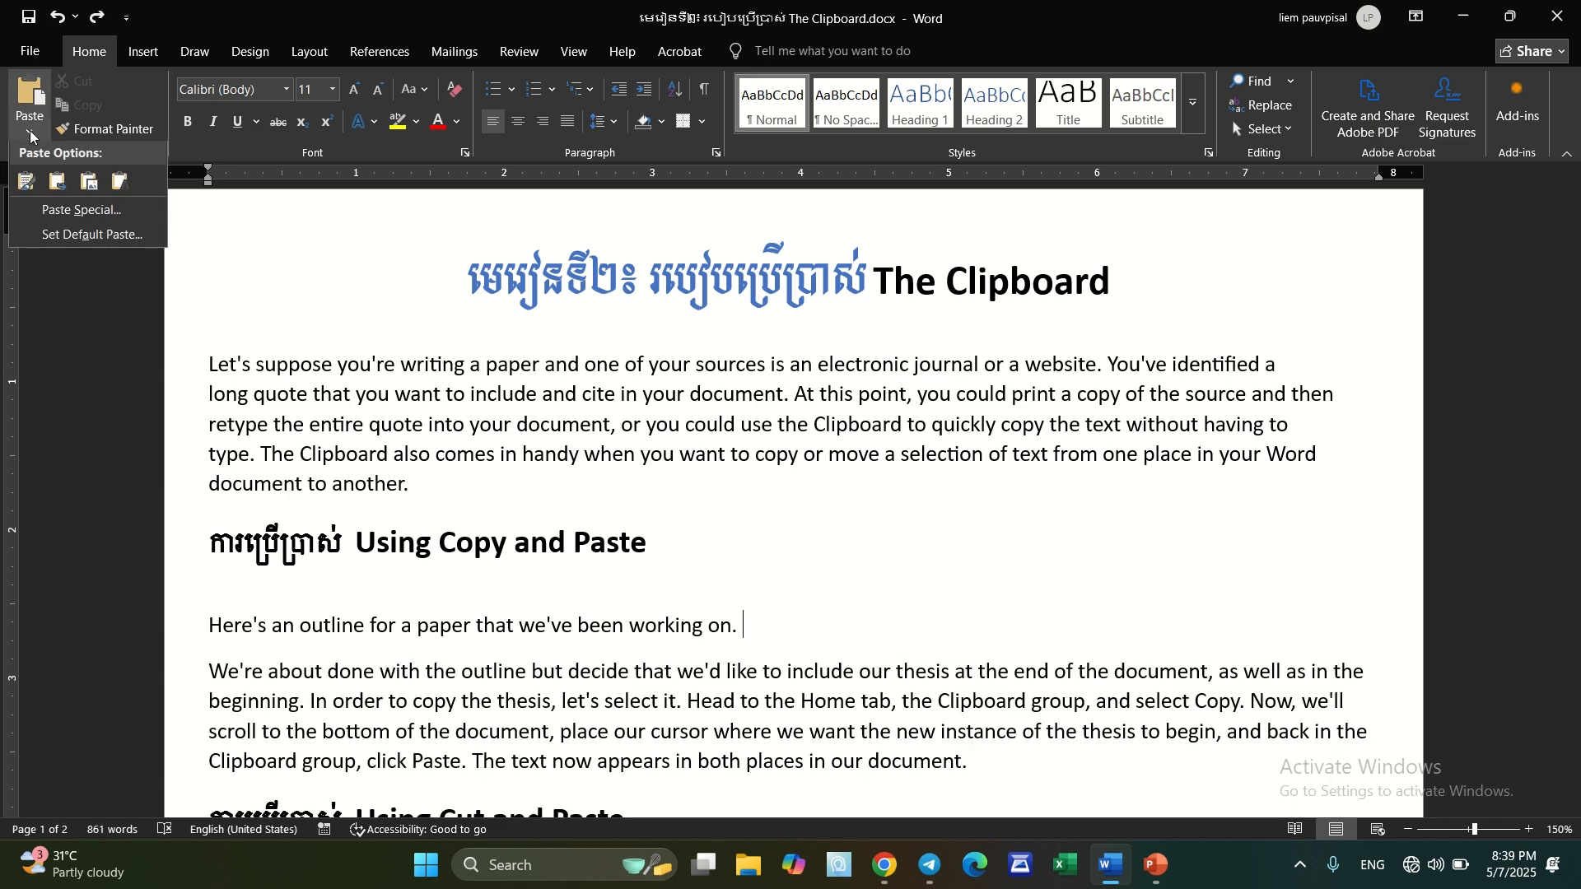
click(88, 188)
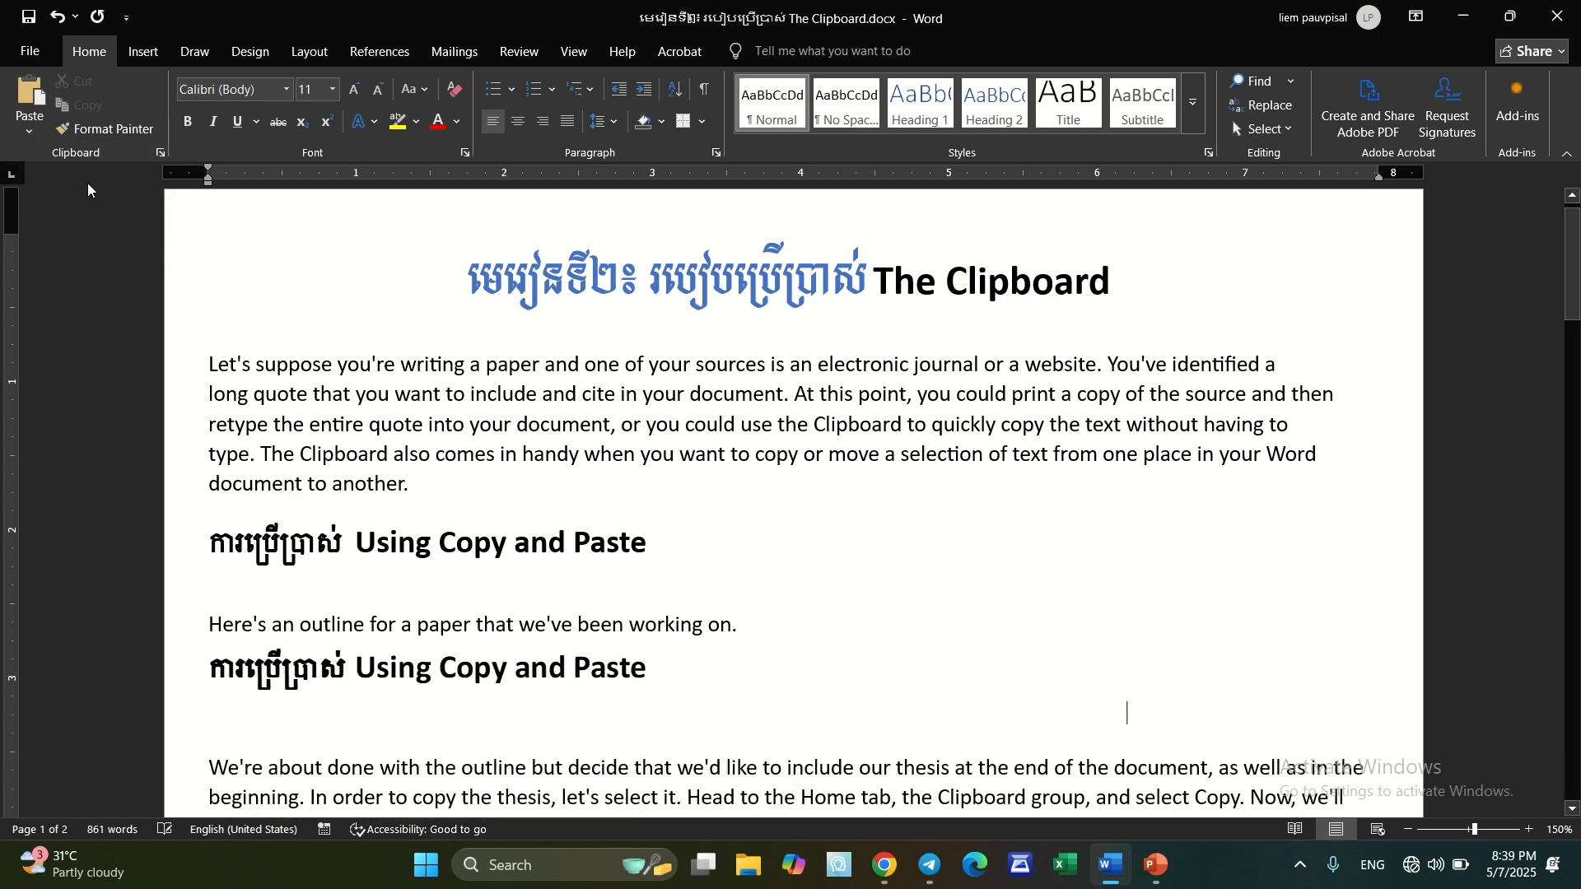
click(620, 680)
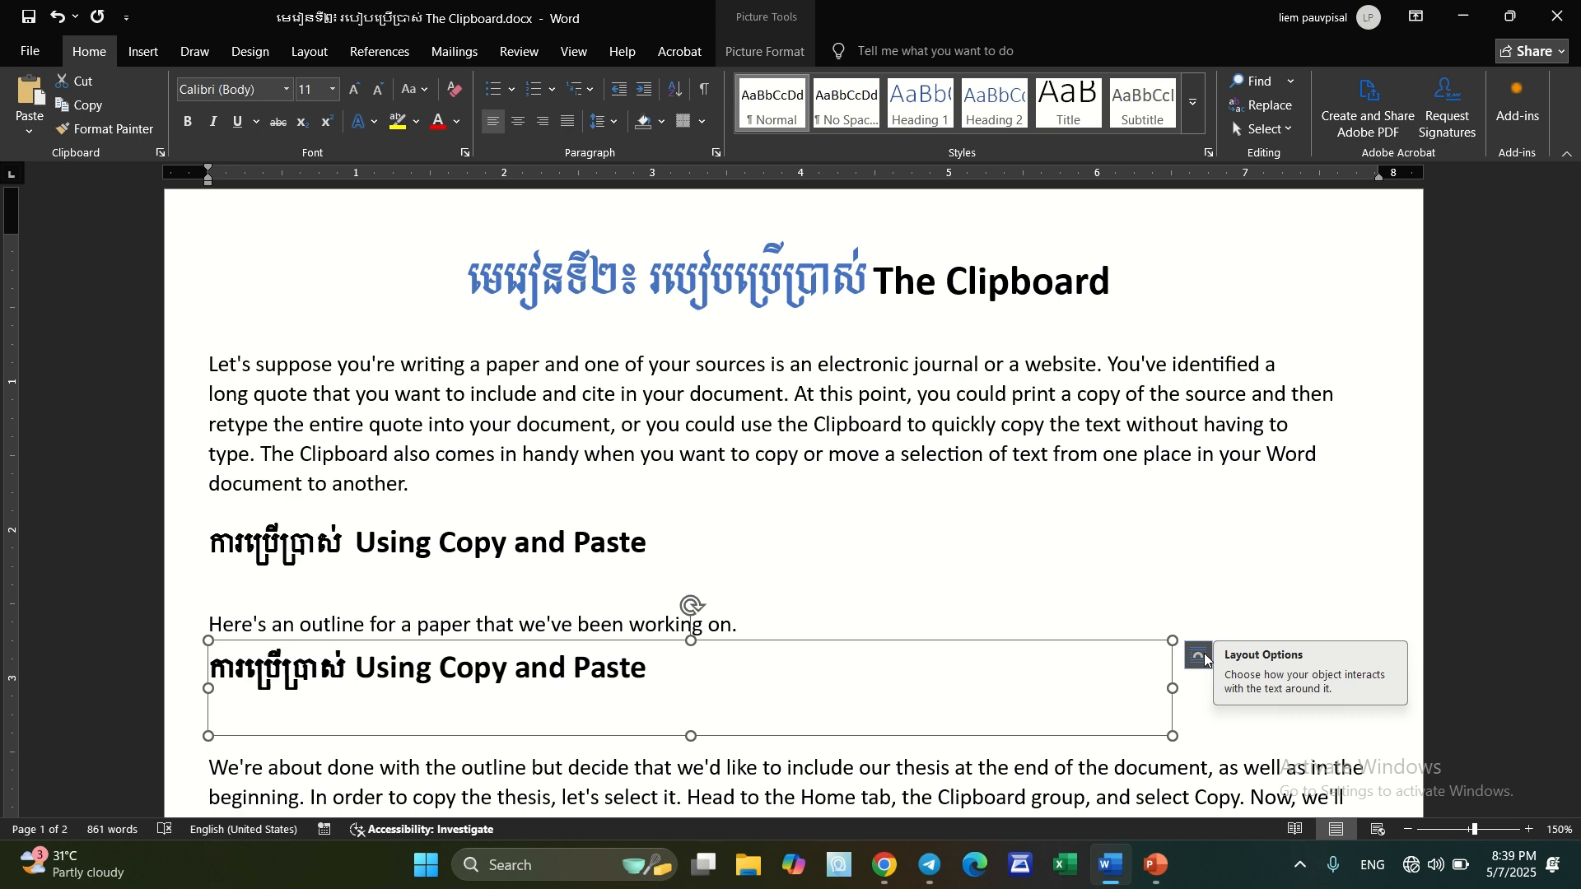
key(ctrl+z)
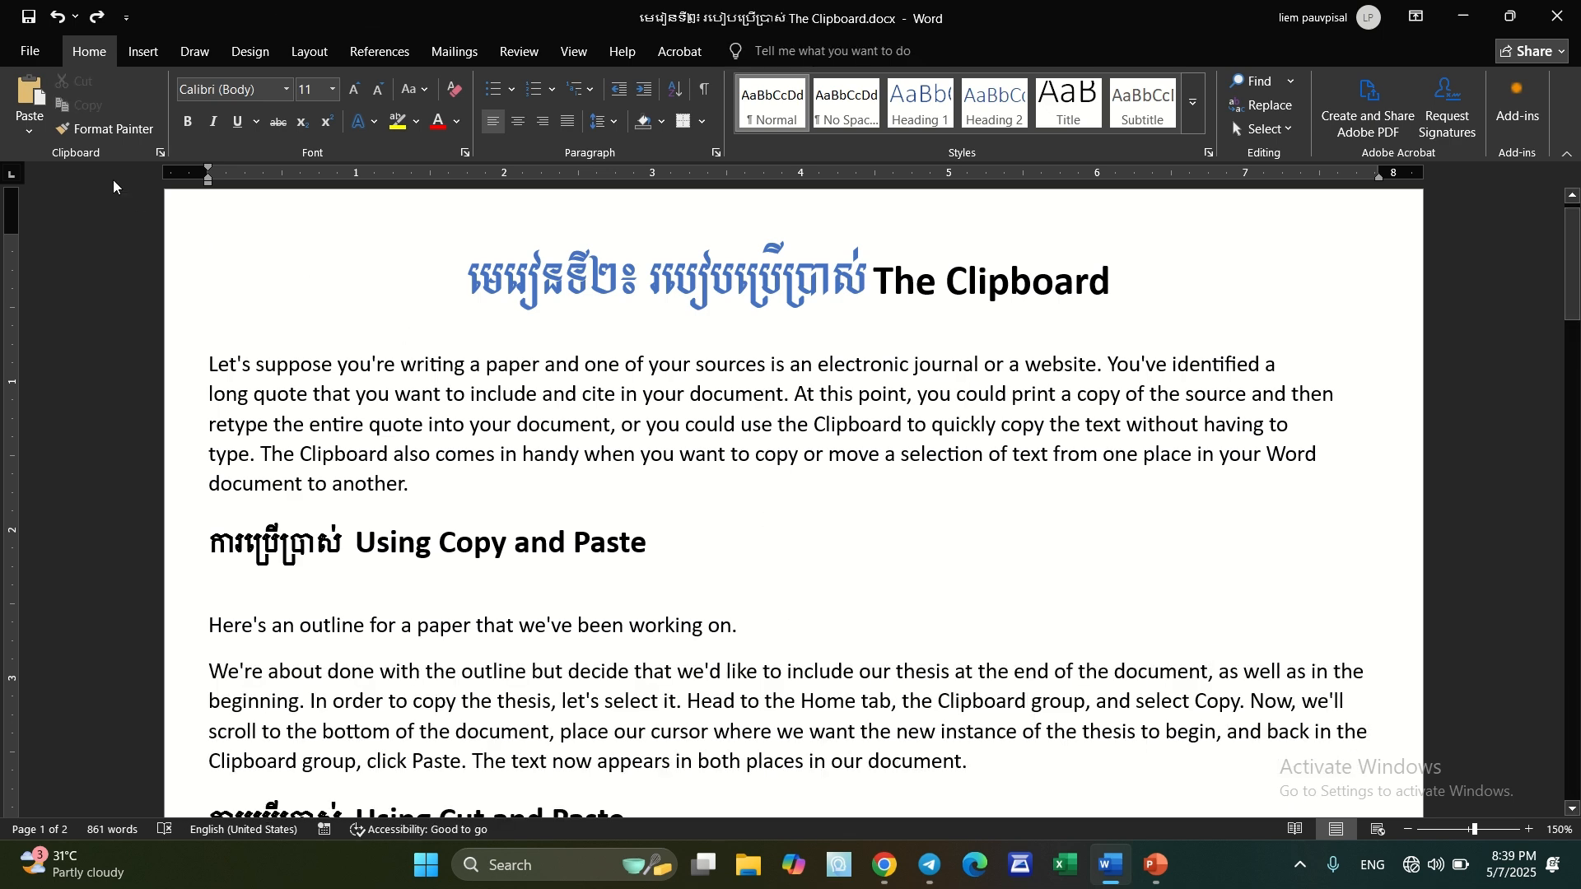
Paste the copied heading after the outline sentence with Keep Text Only, and undo the paste
click(31, 131)
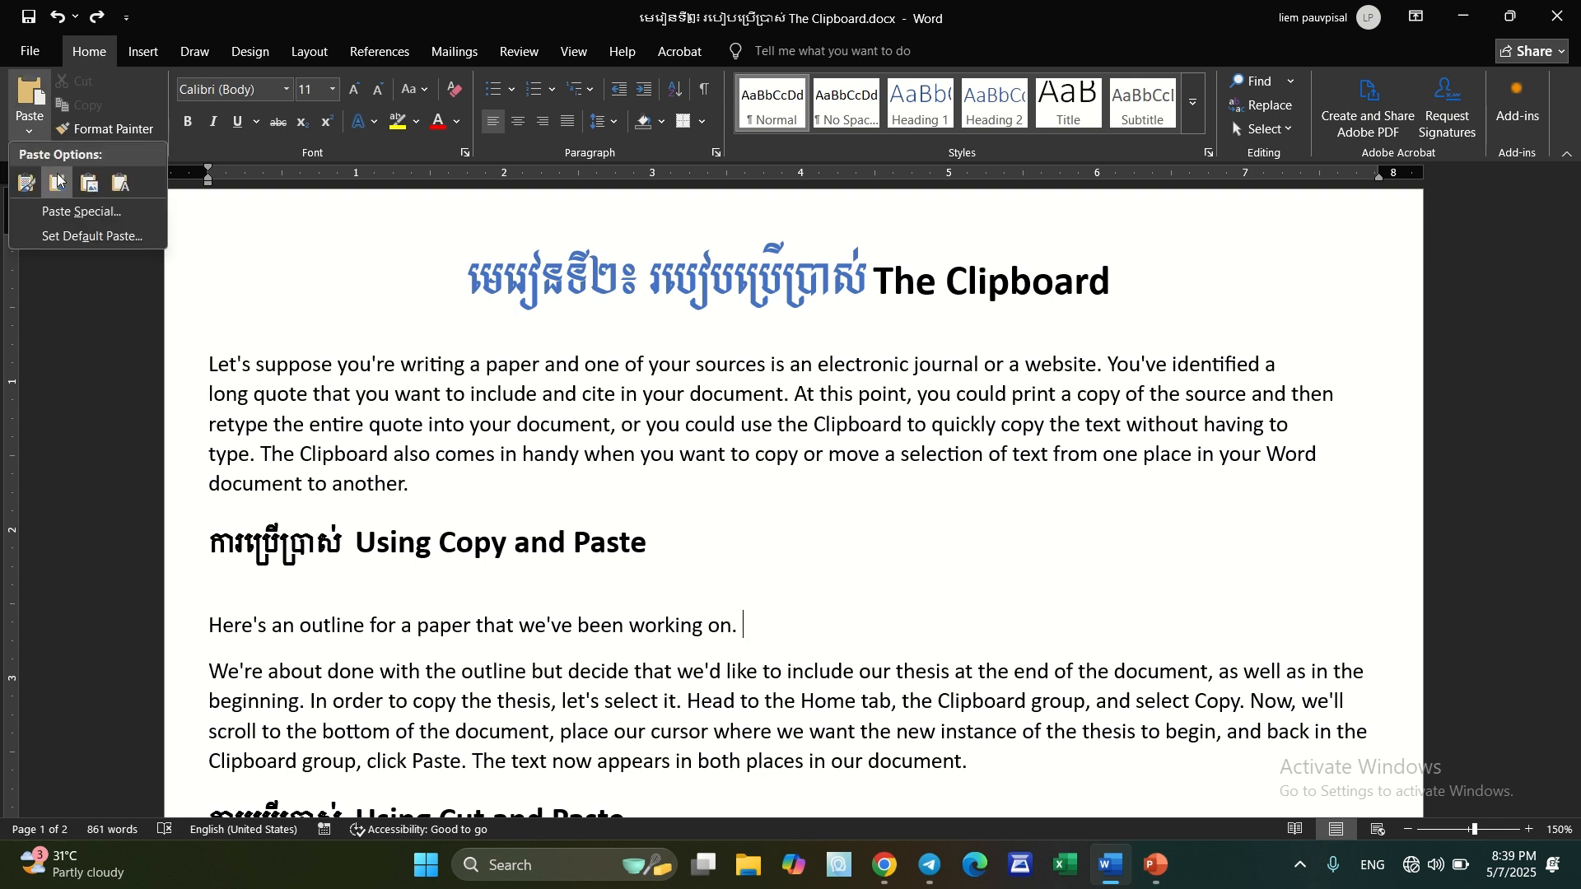
click(120, 184)
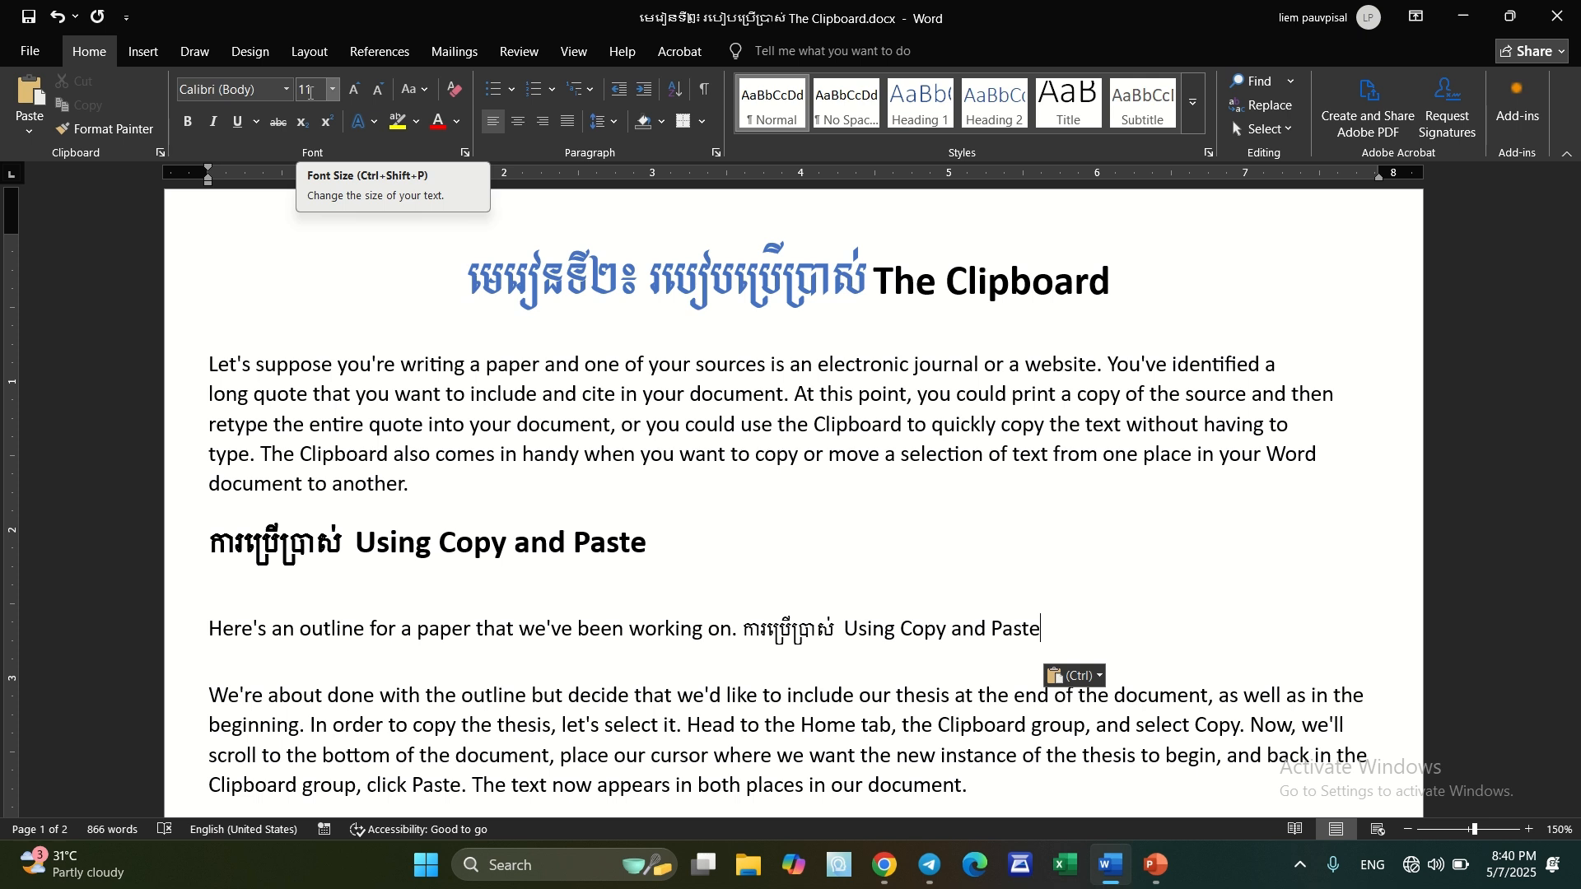
key(ctrl+z)
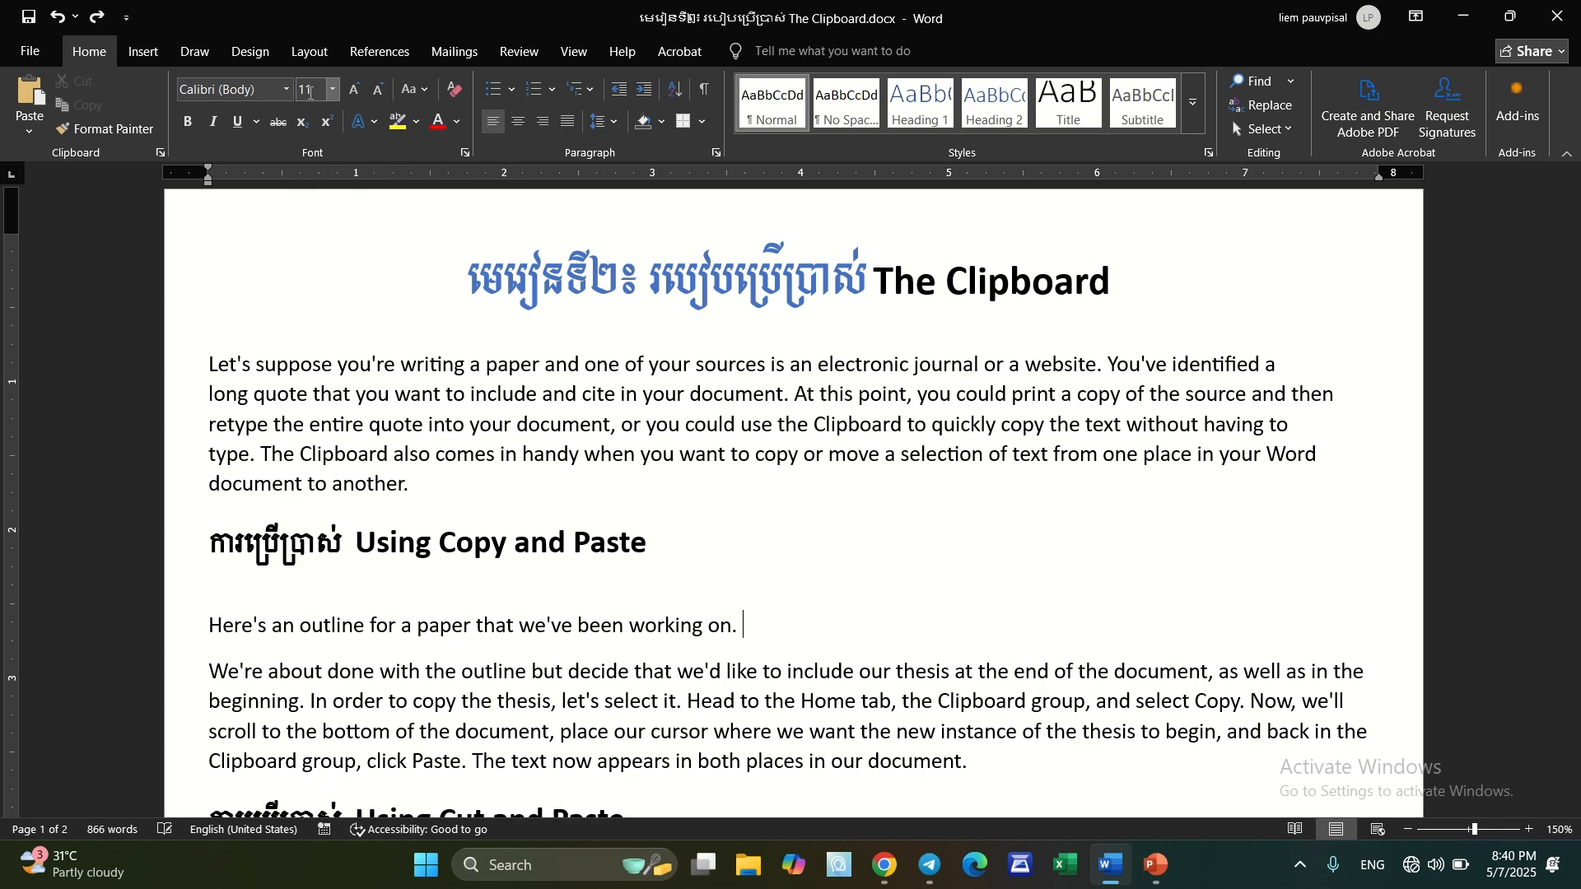
Cut the "Using Cut and Paste" heading from the document
scroll(721, 496, down, 3)
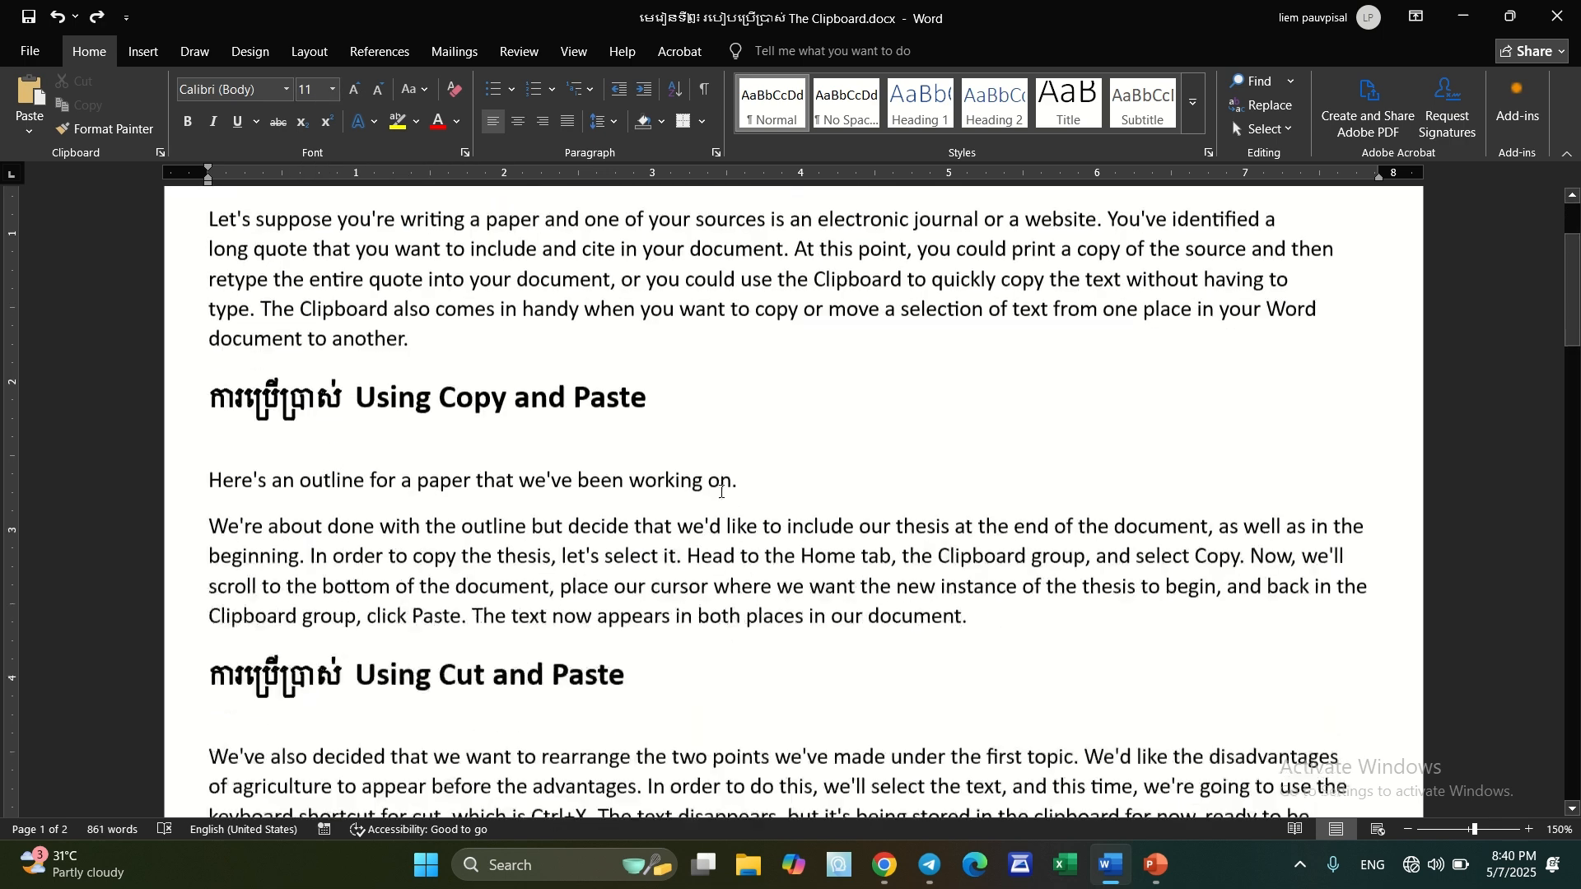
scroll(721, 496, down, 2)
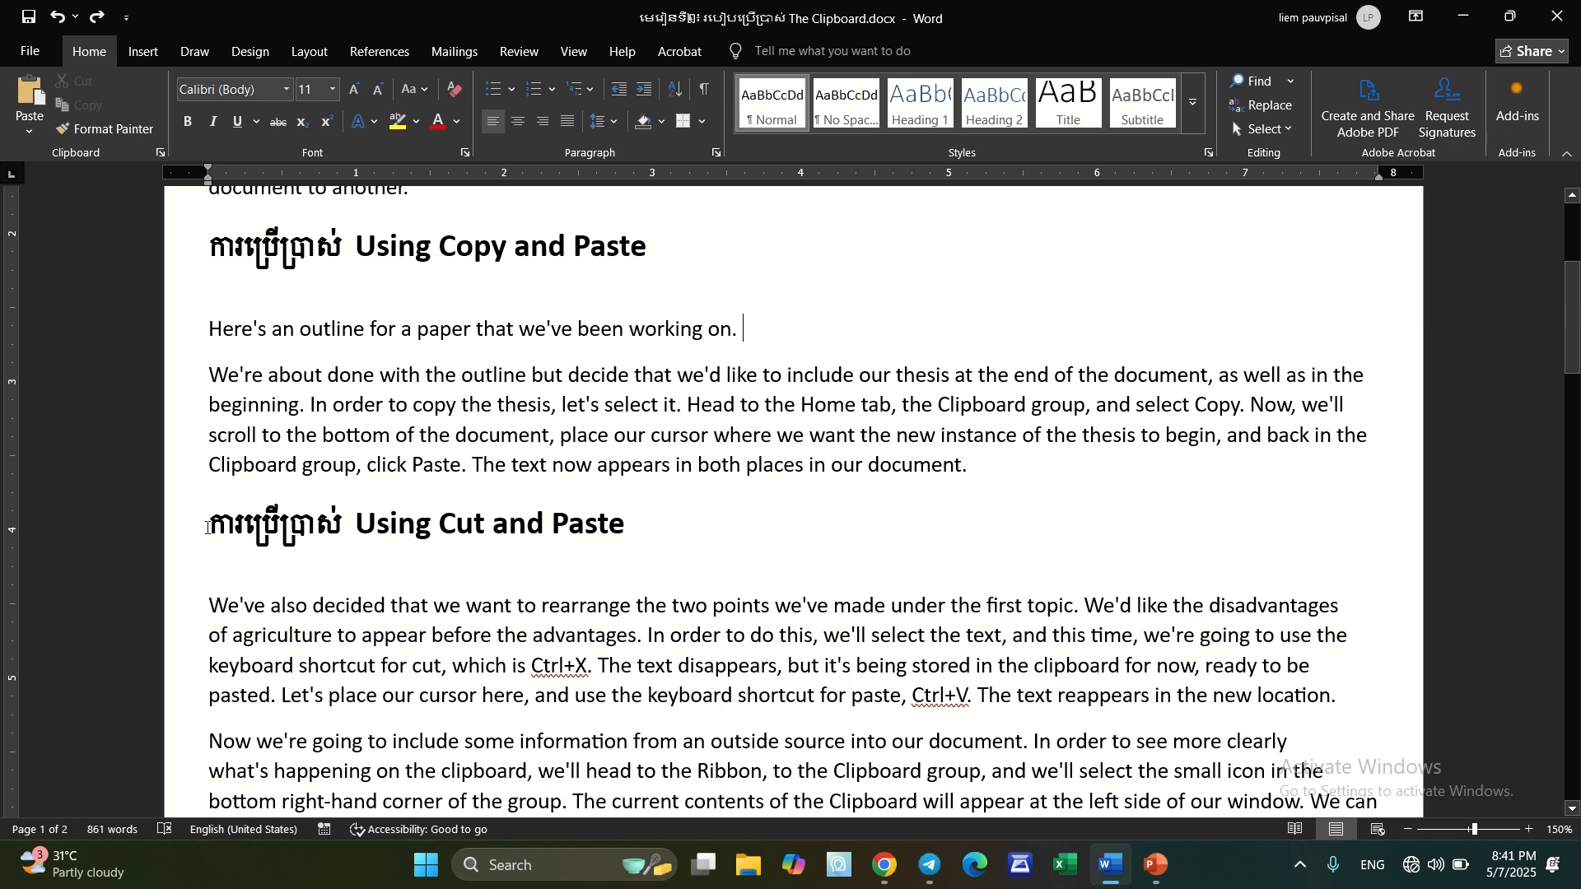
click(181, 536)
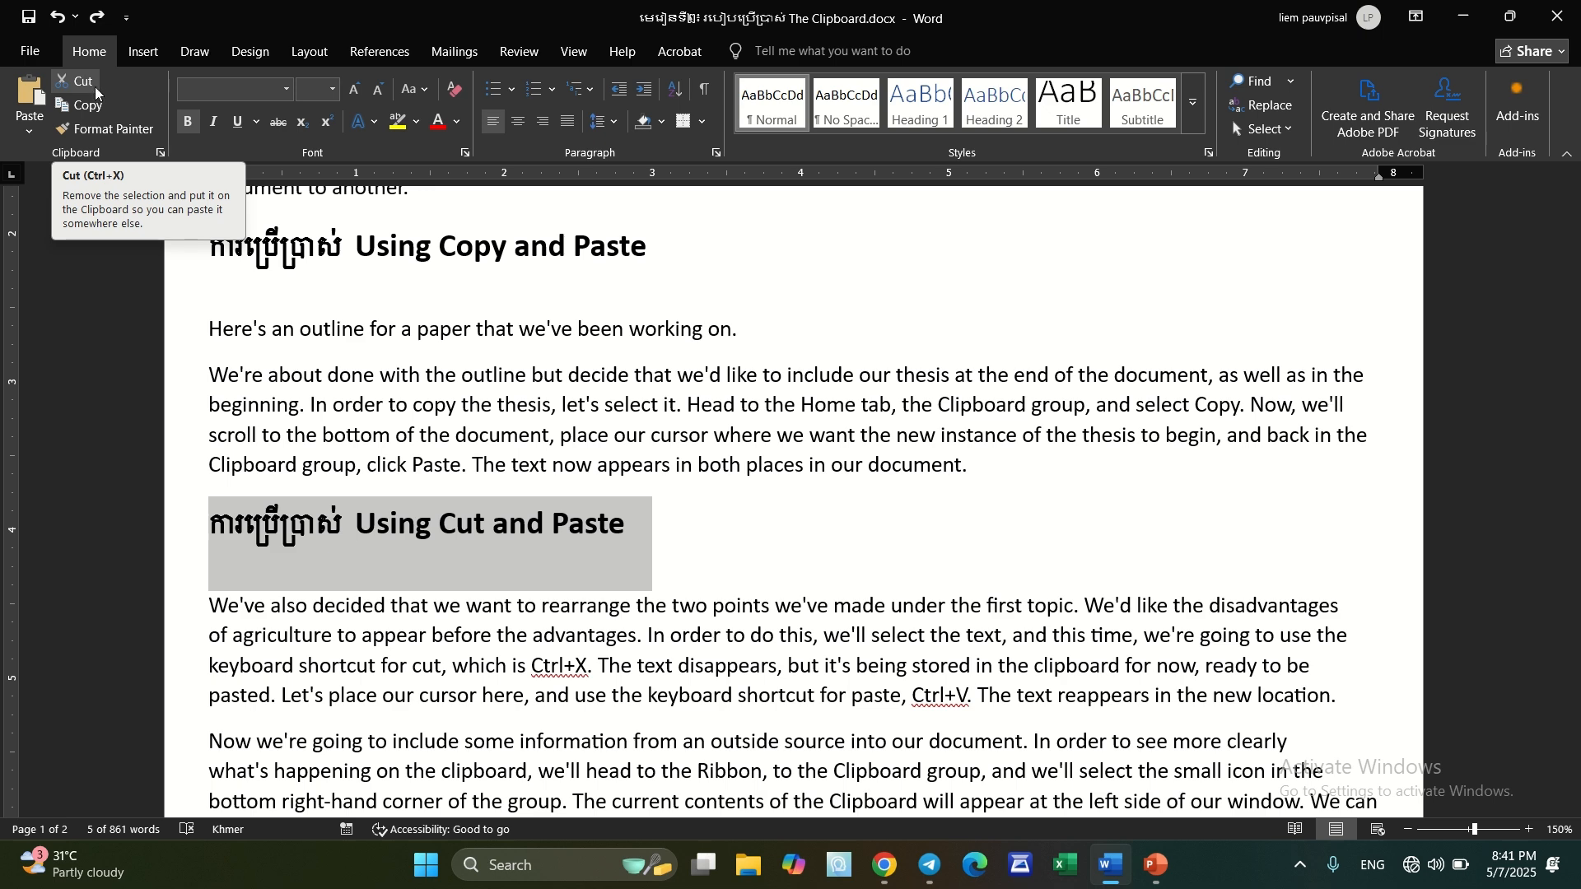
click(208, 535)
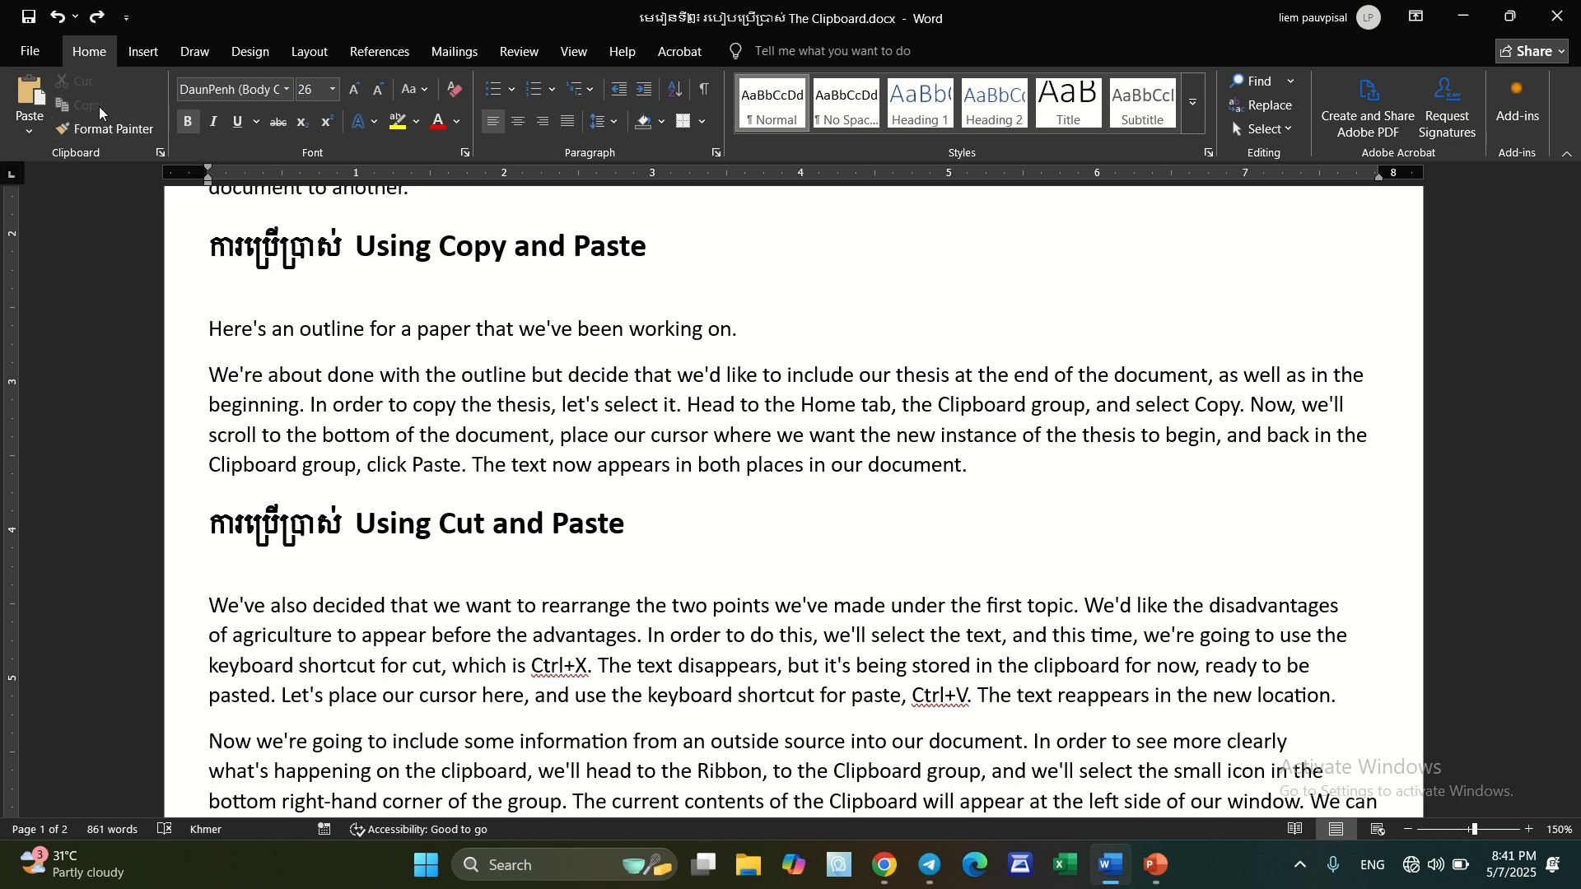
click(186, 544)
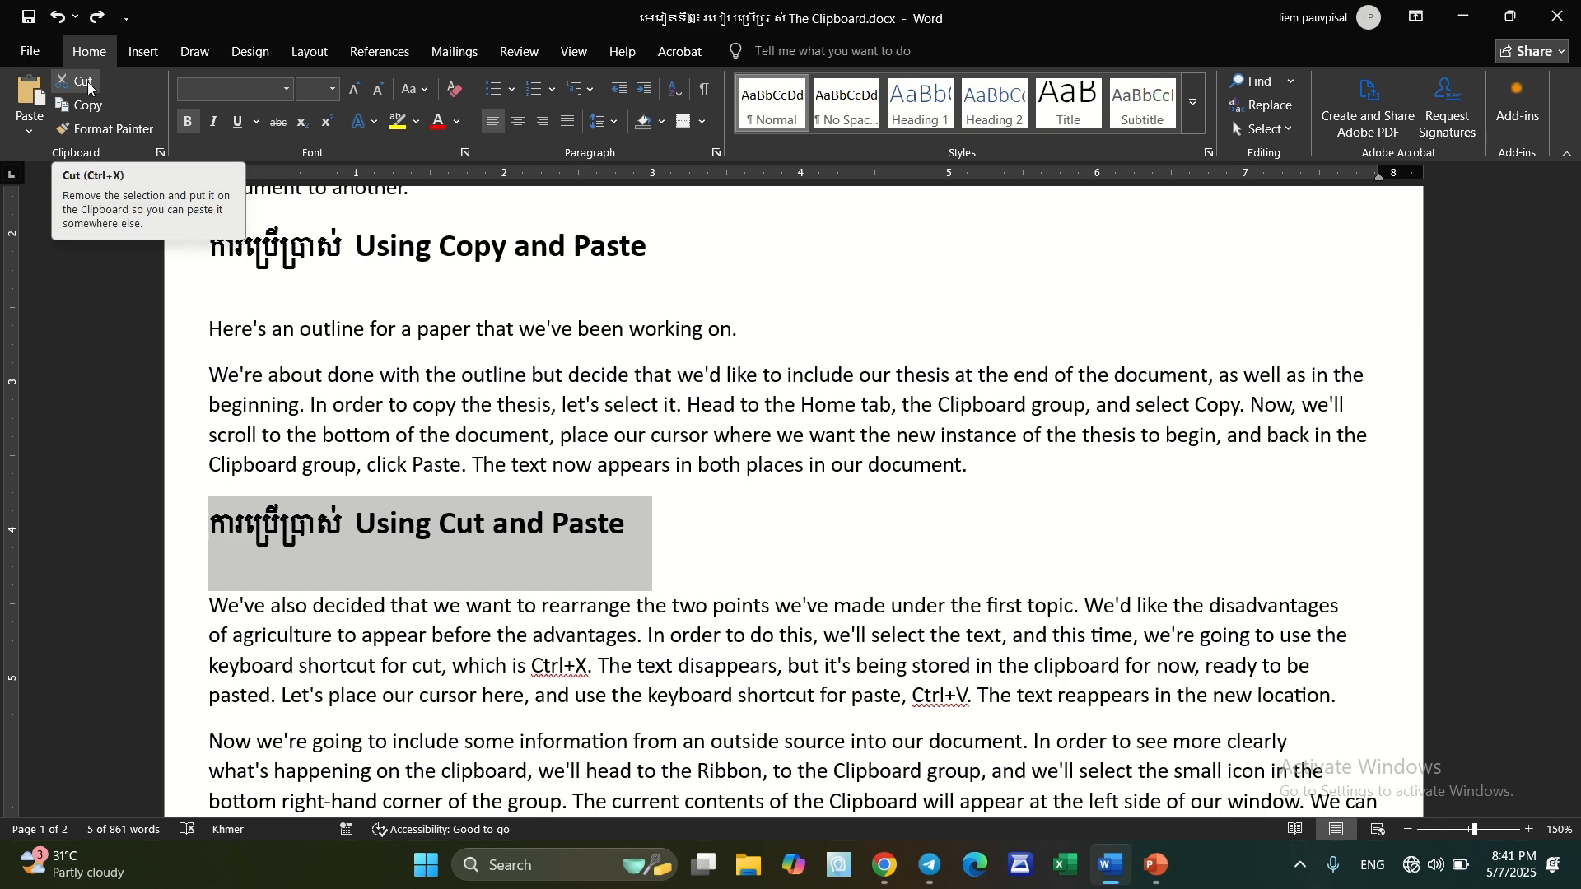
click(88, 82)
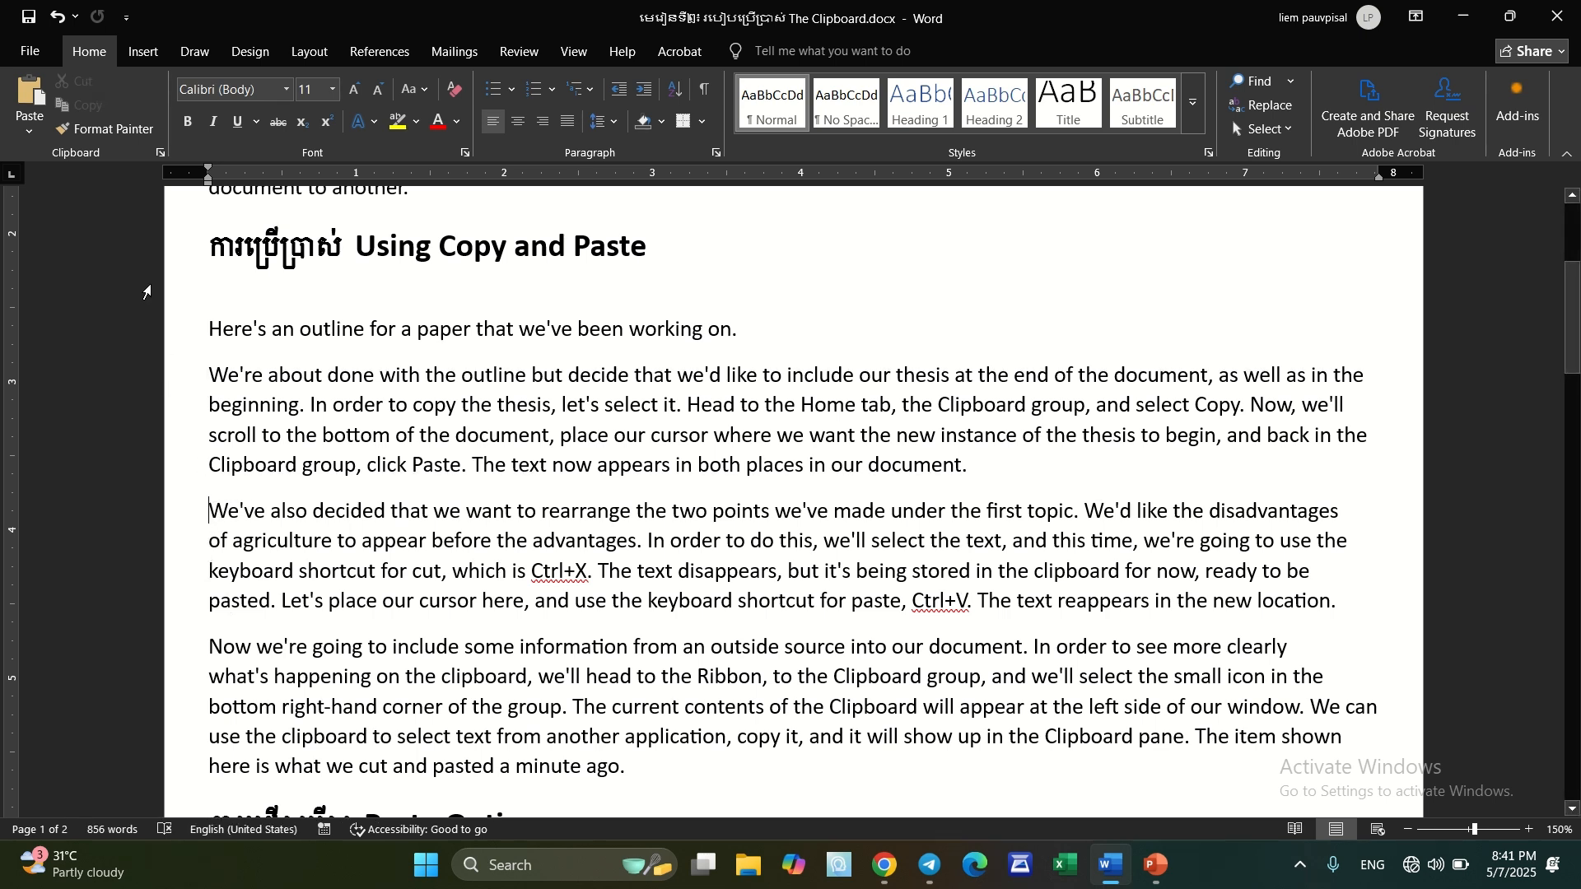
Check the cut heading in the Clipboard pane, close the pane, and undo the cut
click(160, 155)
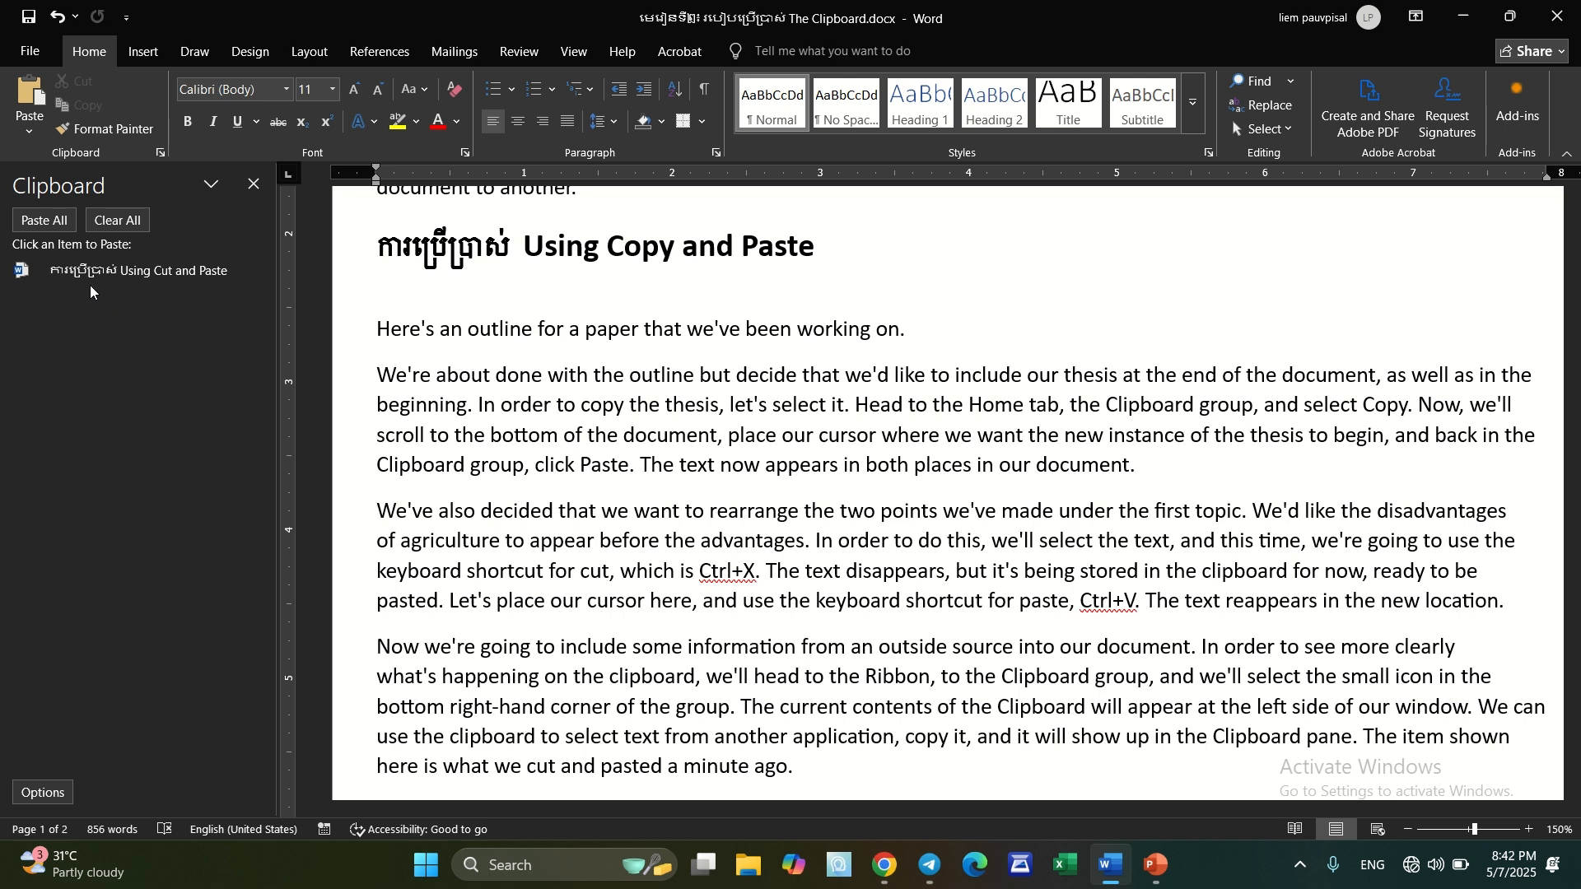
mouse_move(83, 283)
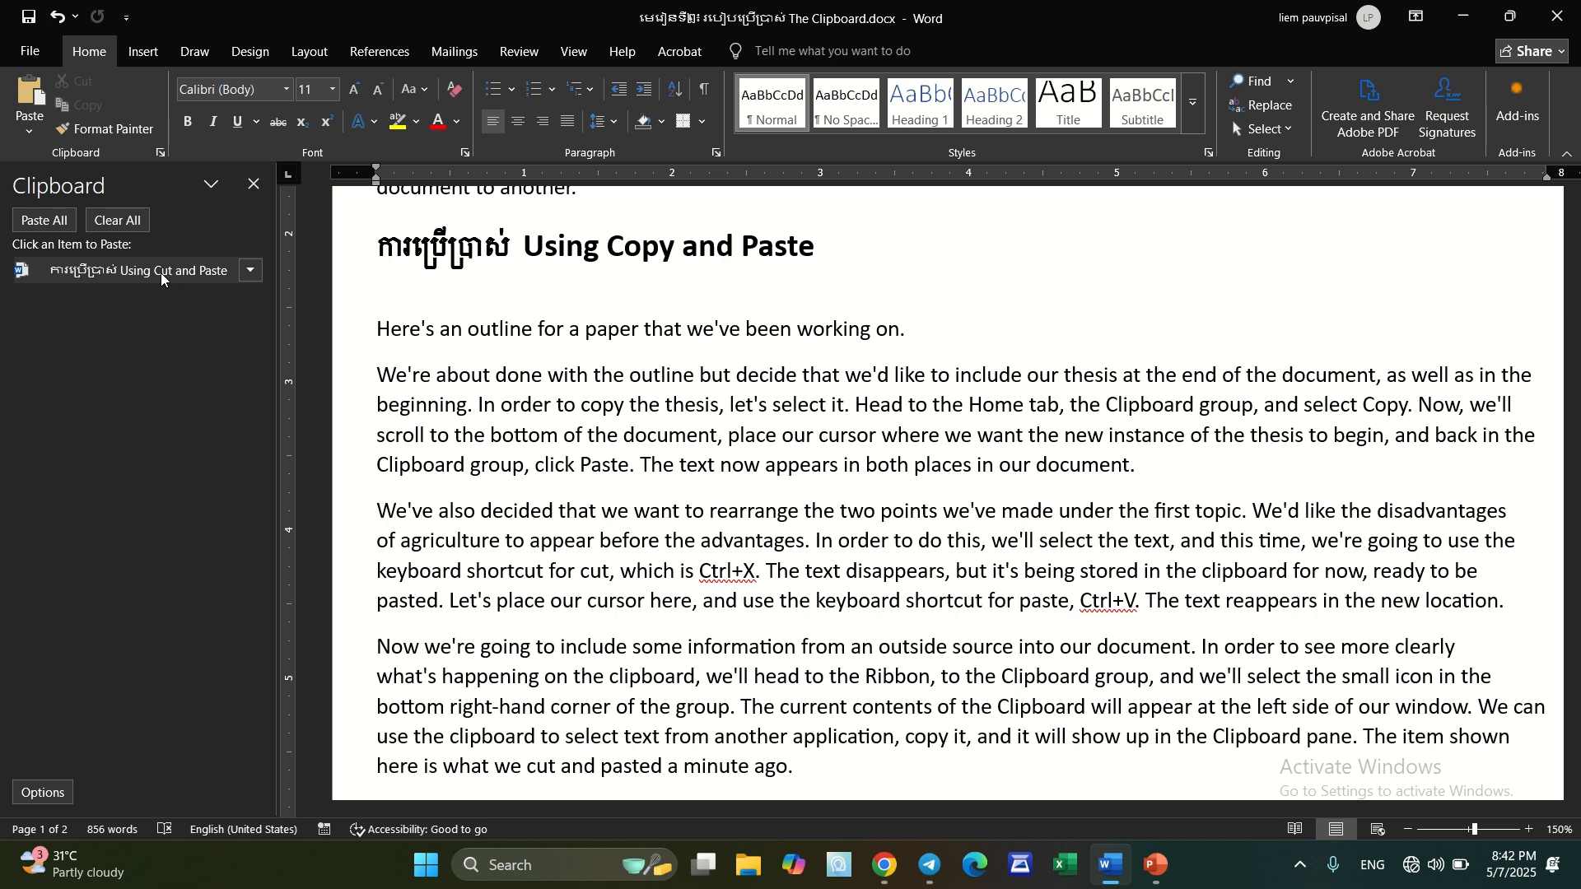
click(253, 186)
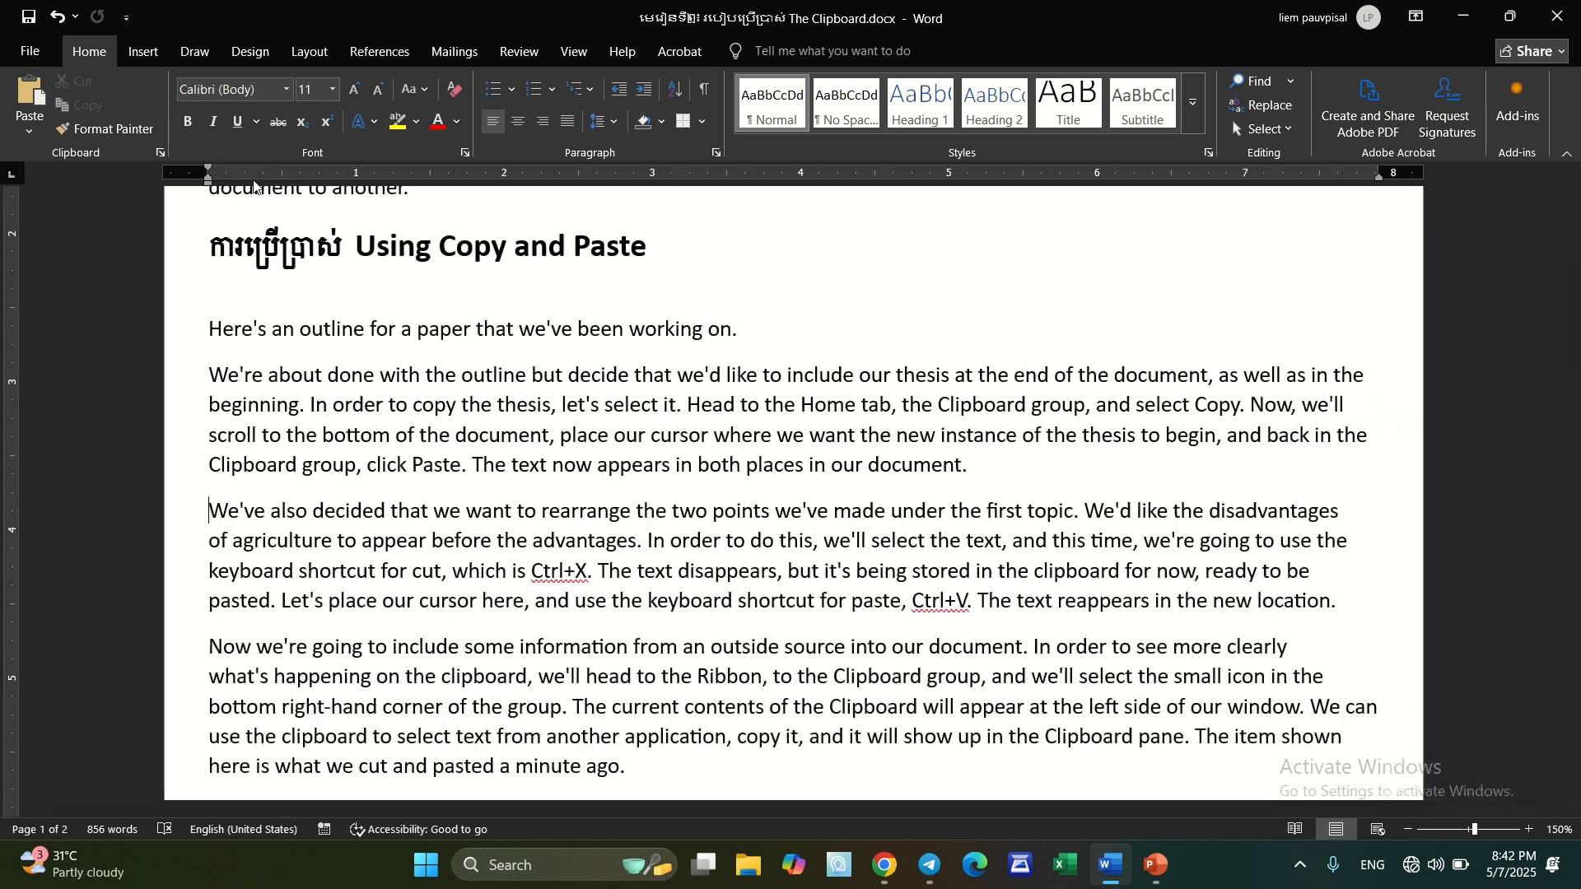
key(ctrl+z)
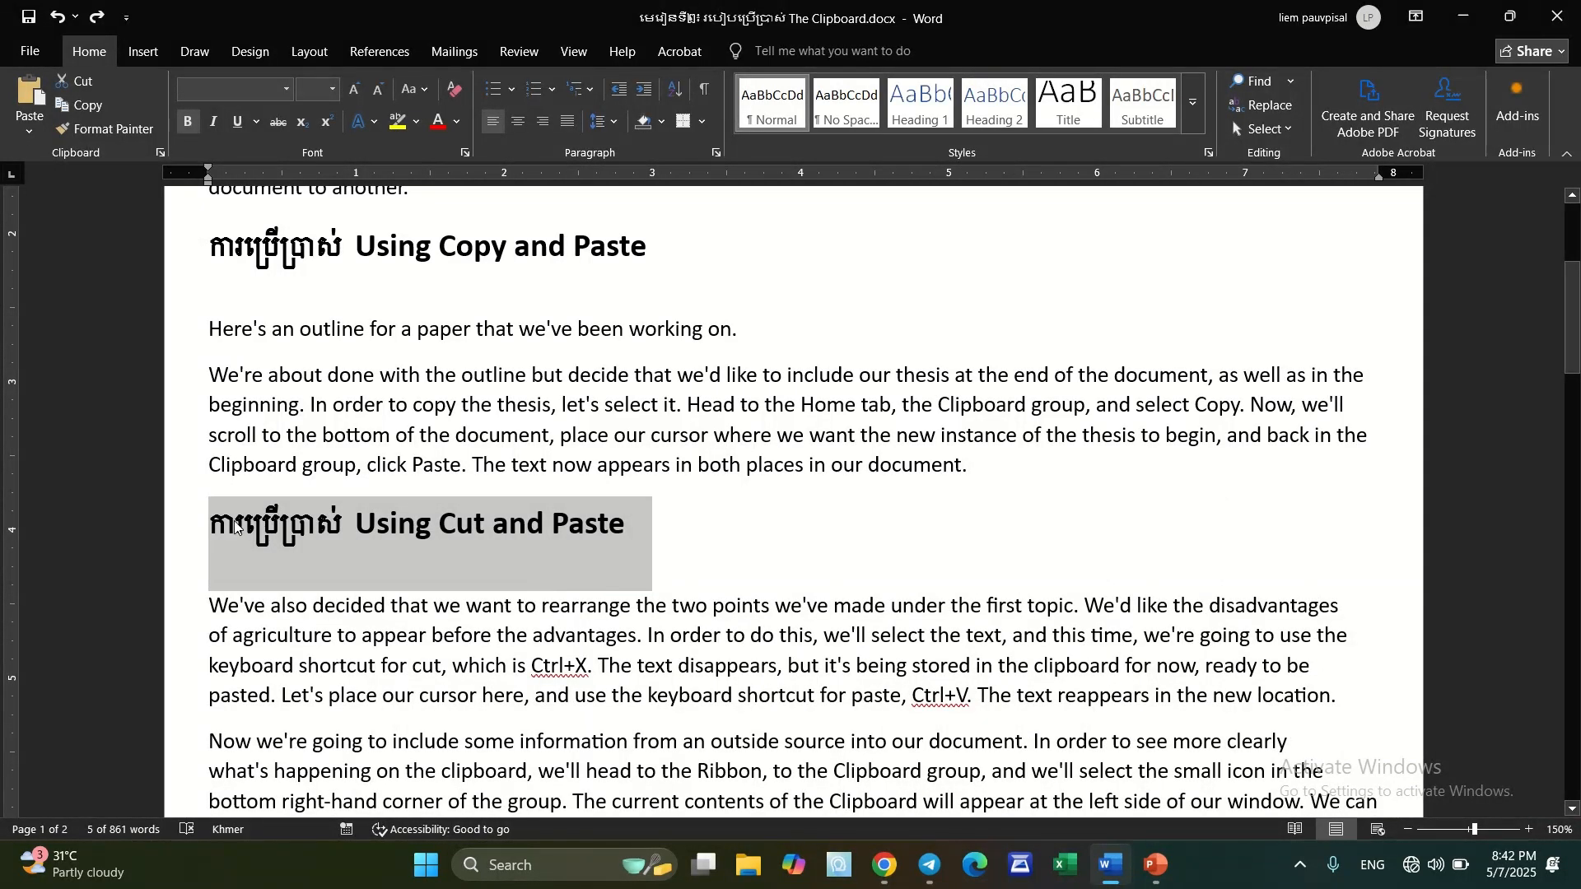
Cut the selected "Using Cut and Paste" heading and add two blank paragraphs after the paragraph ending "in the new location."
right_click(602, 534)
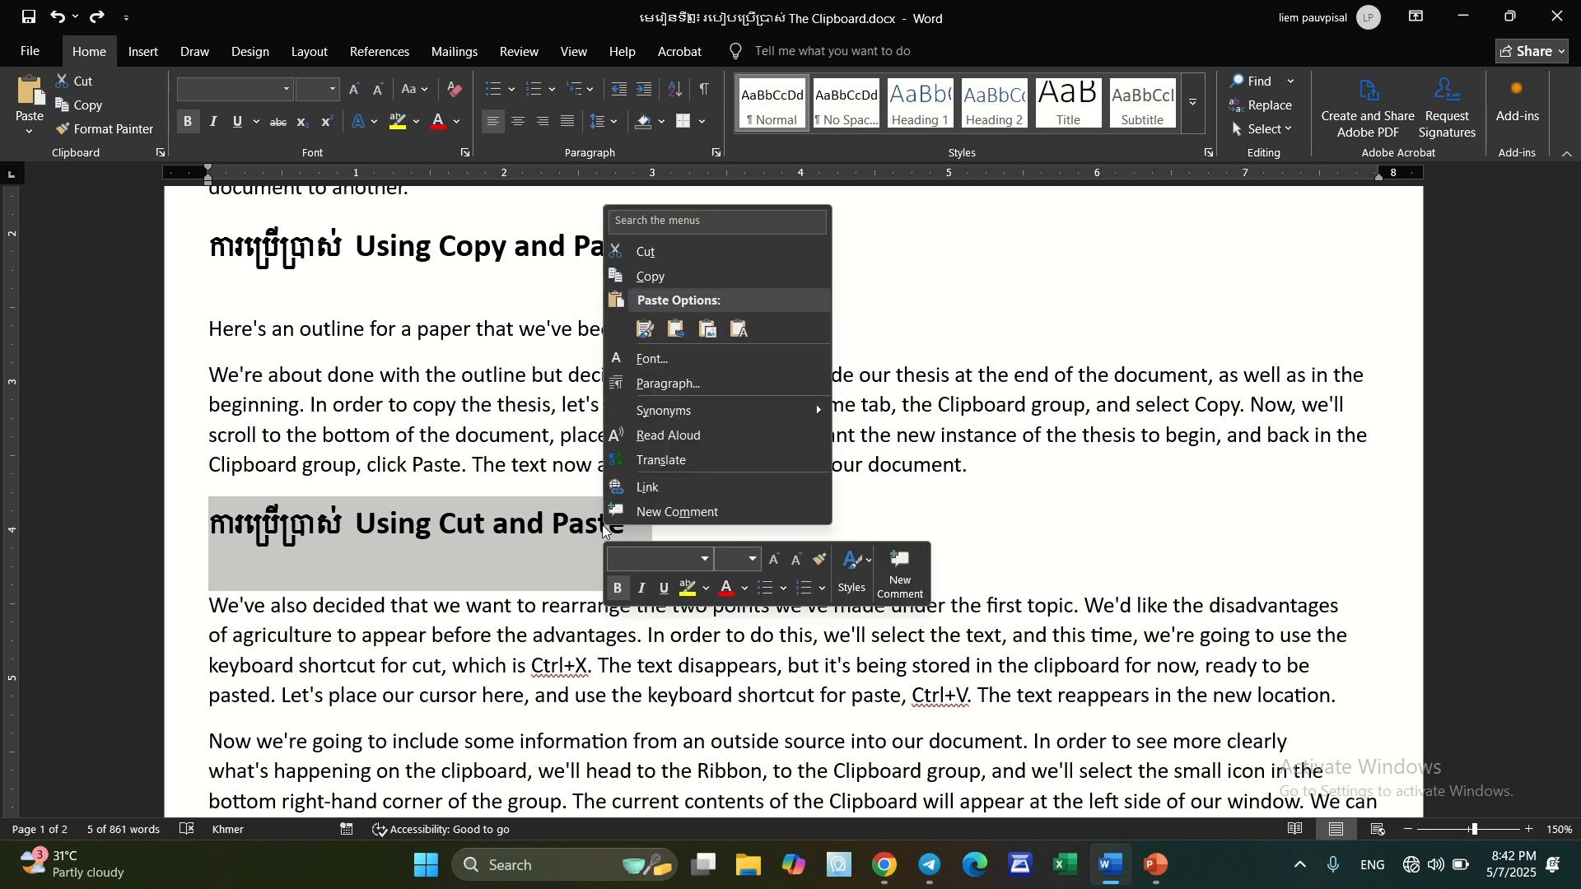
click(679, 251)
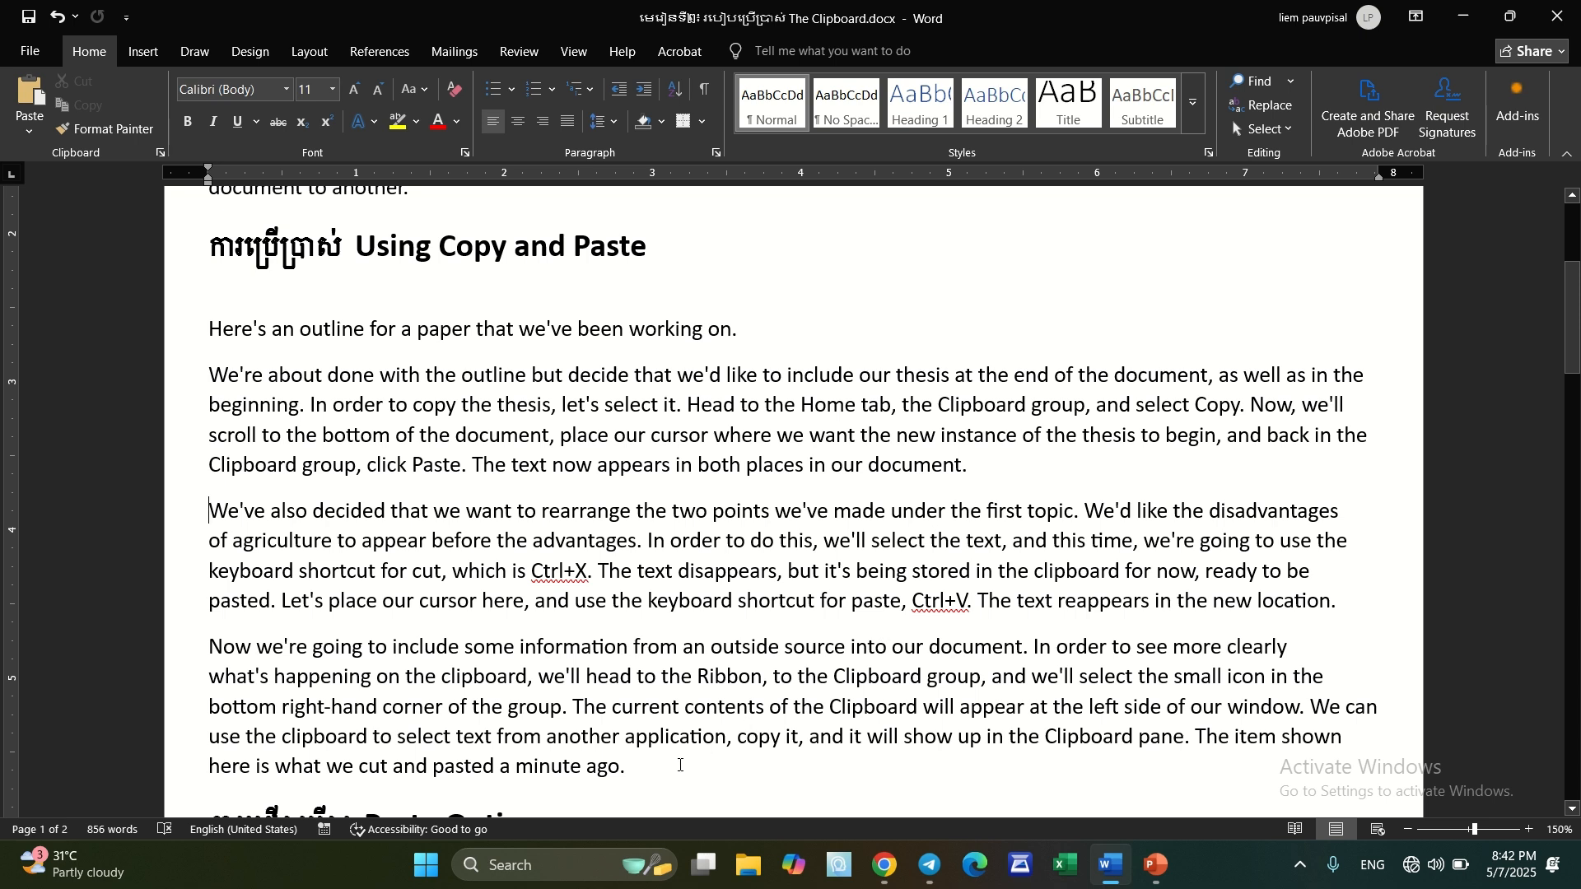
click(1349, 601)
key(Return)
key(Return)
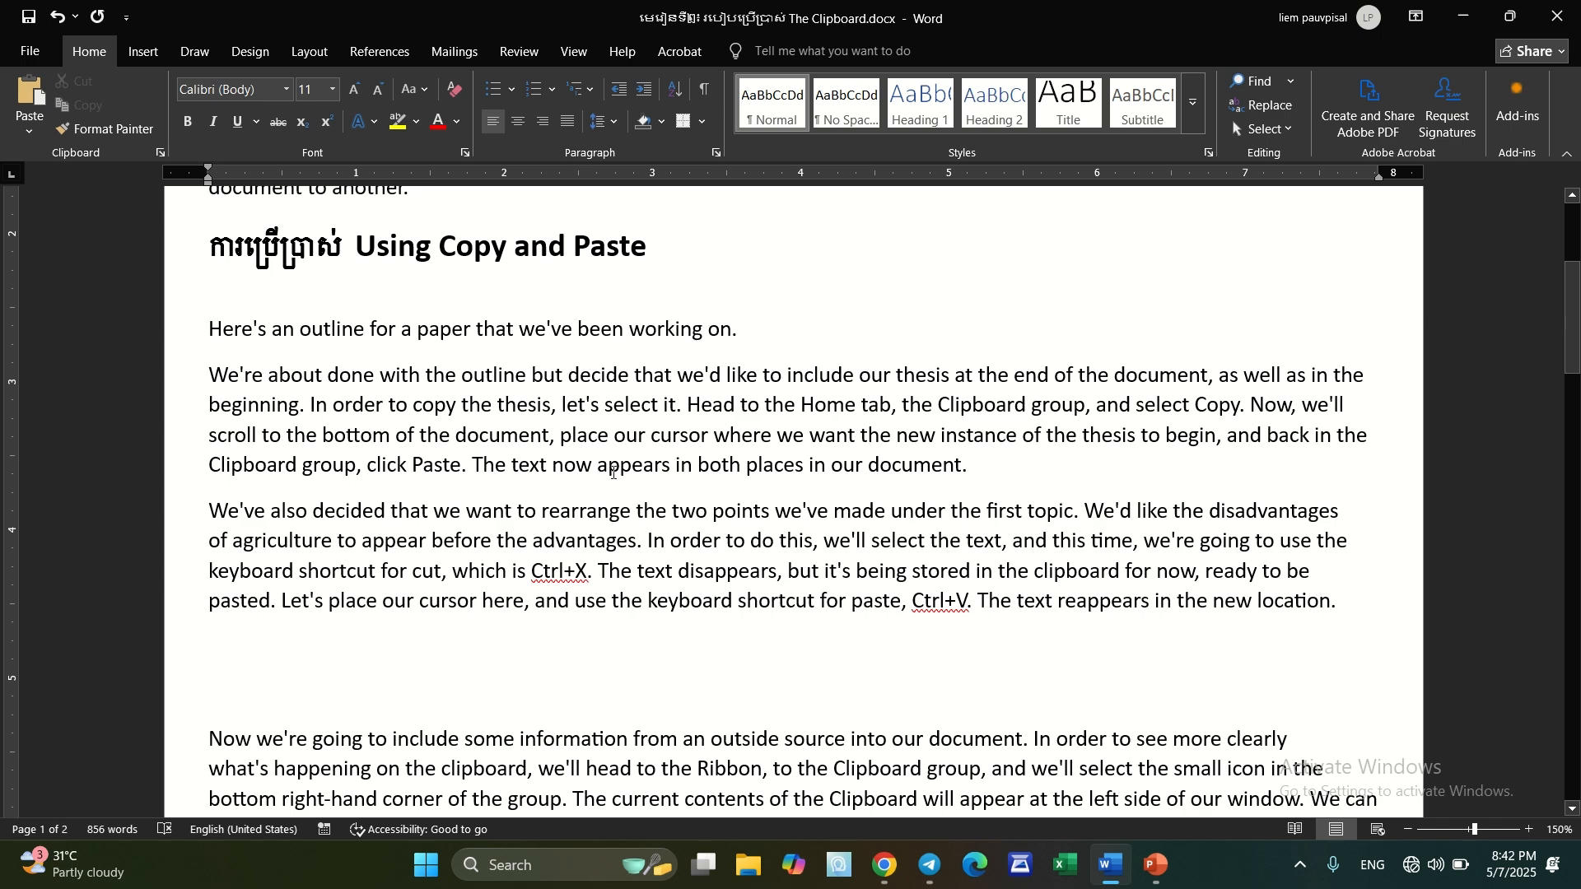
Paste the cut "Using Cut and Paste" heading below the paragraph ending "in the new location."
click(29, 133)
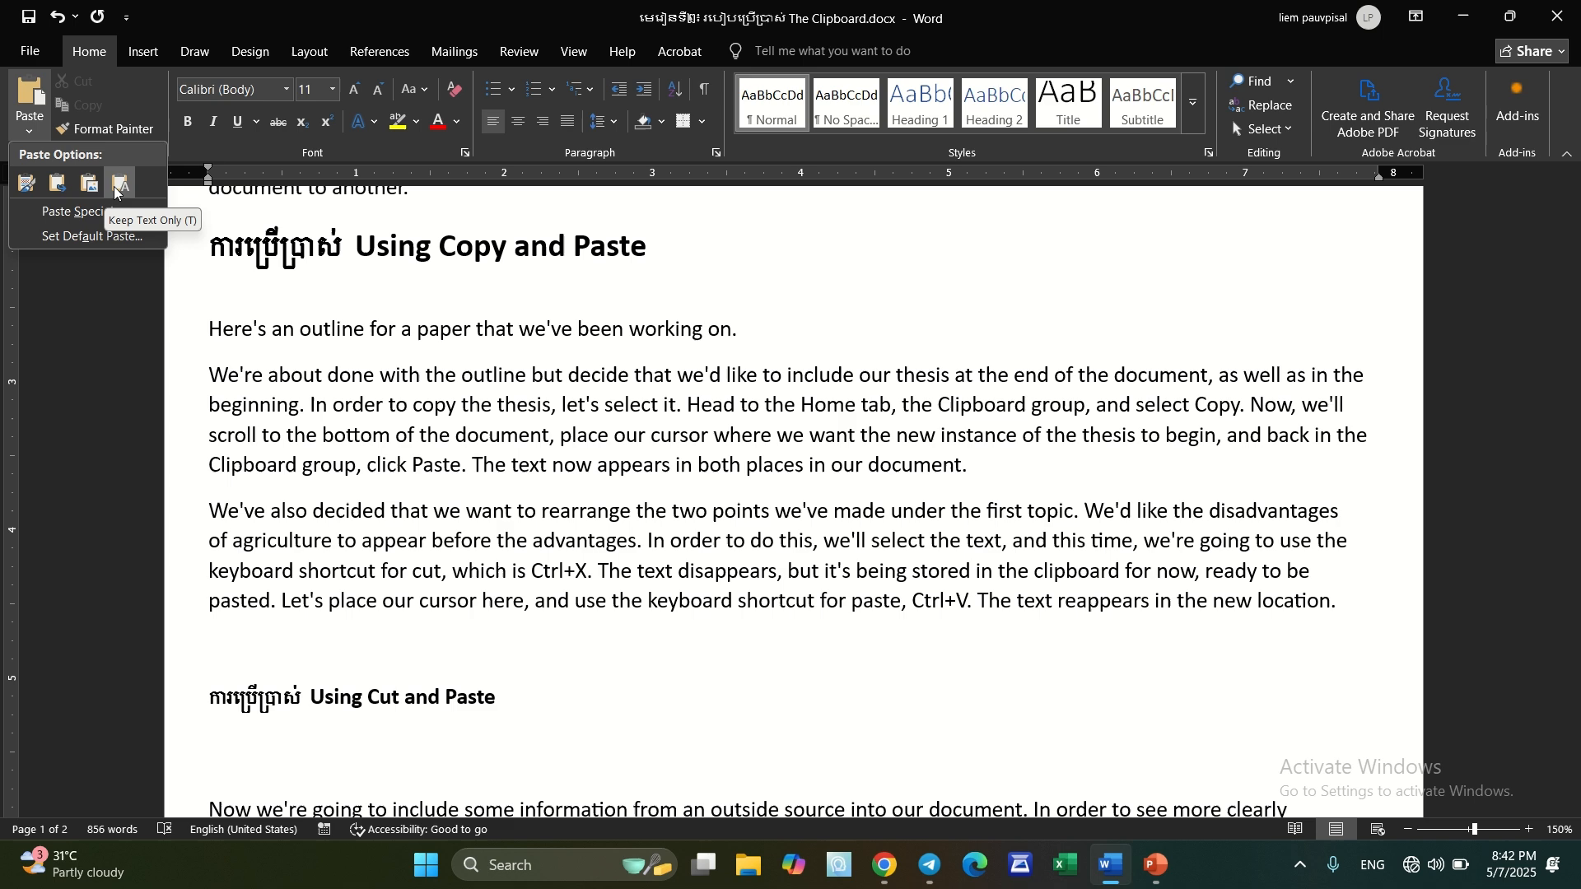
click(229, 691)
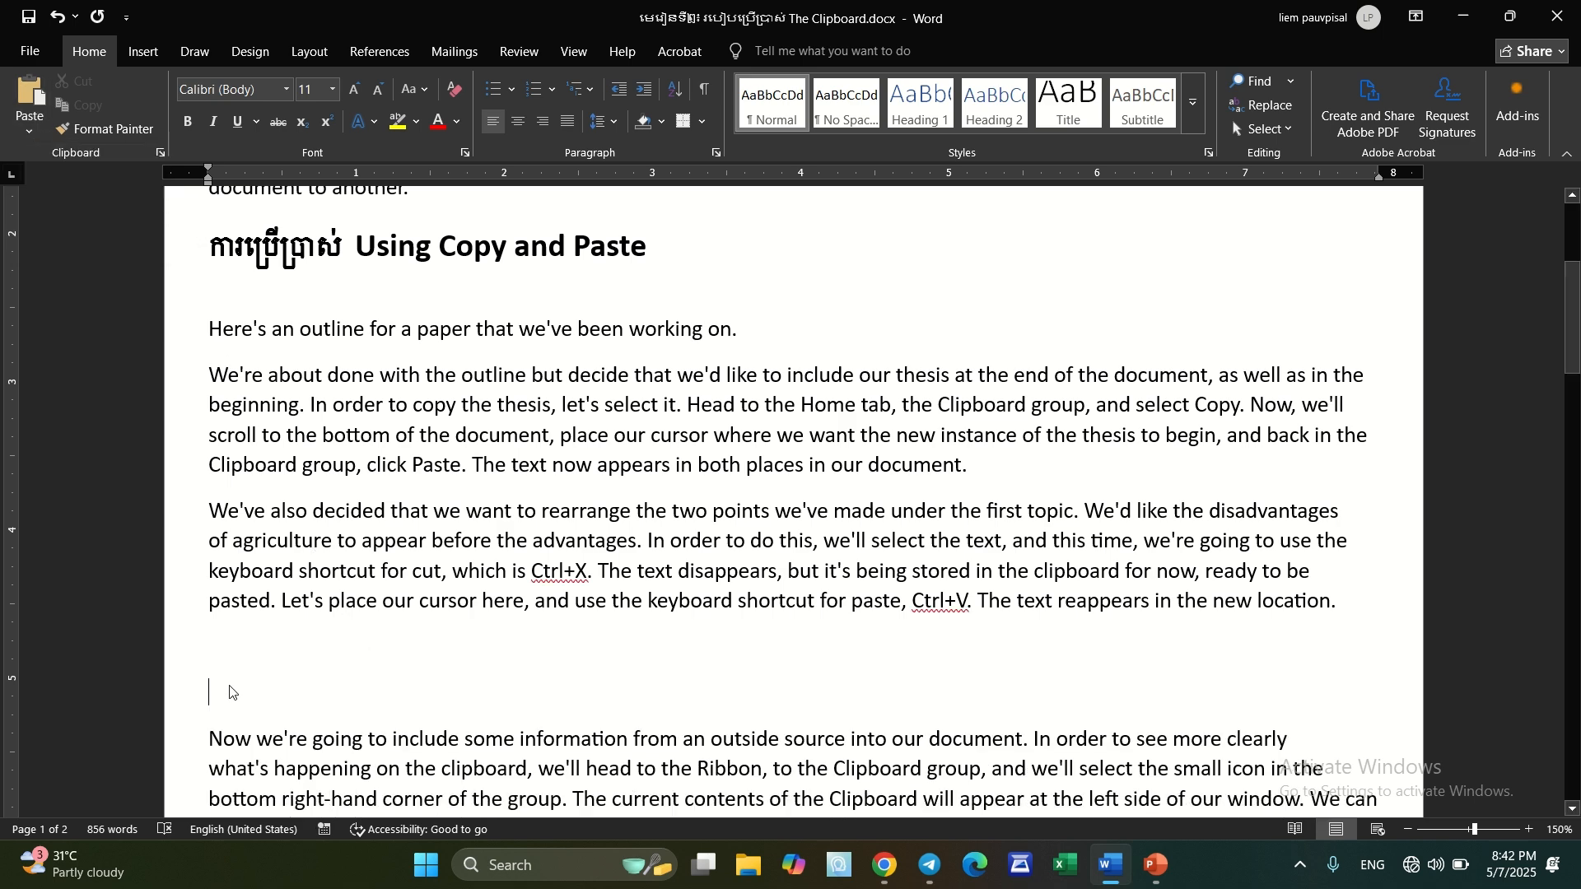
right_click(229, 691)
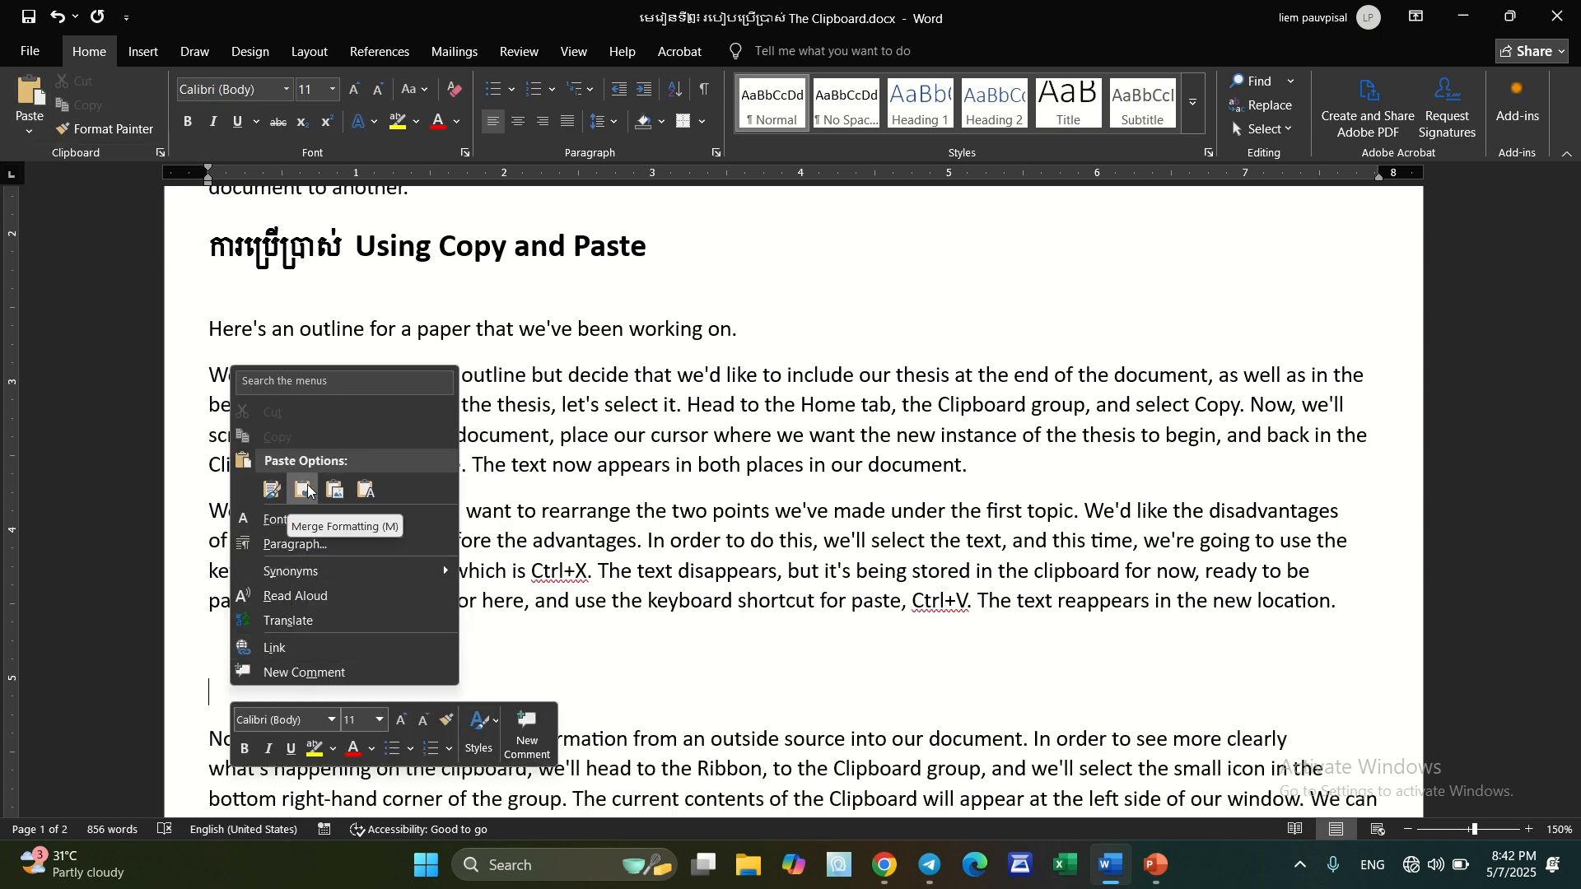
click(616, 667)
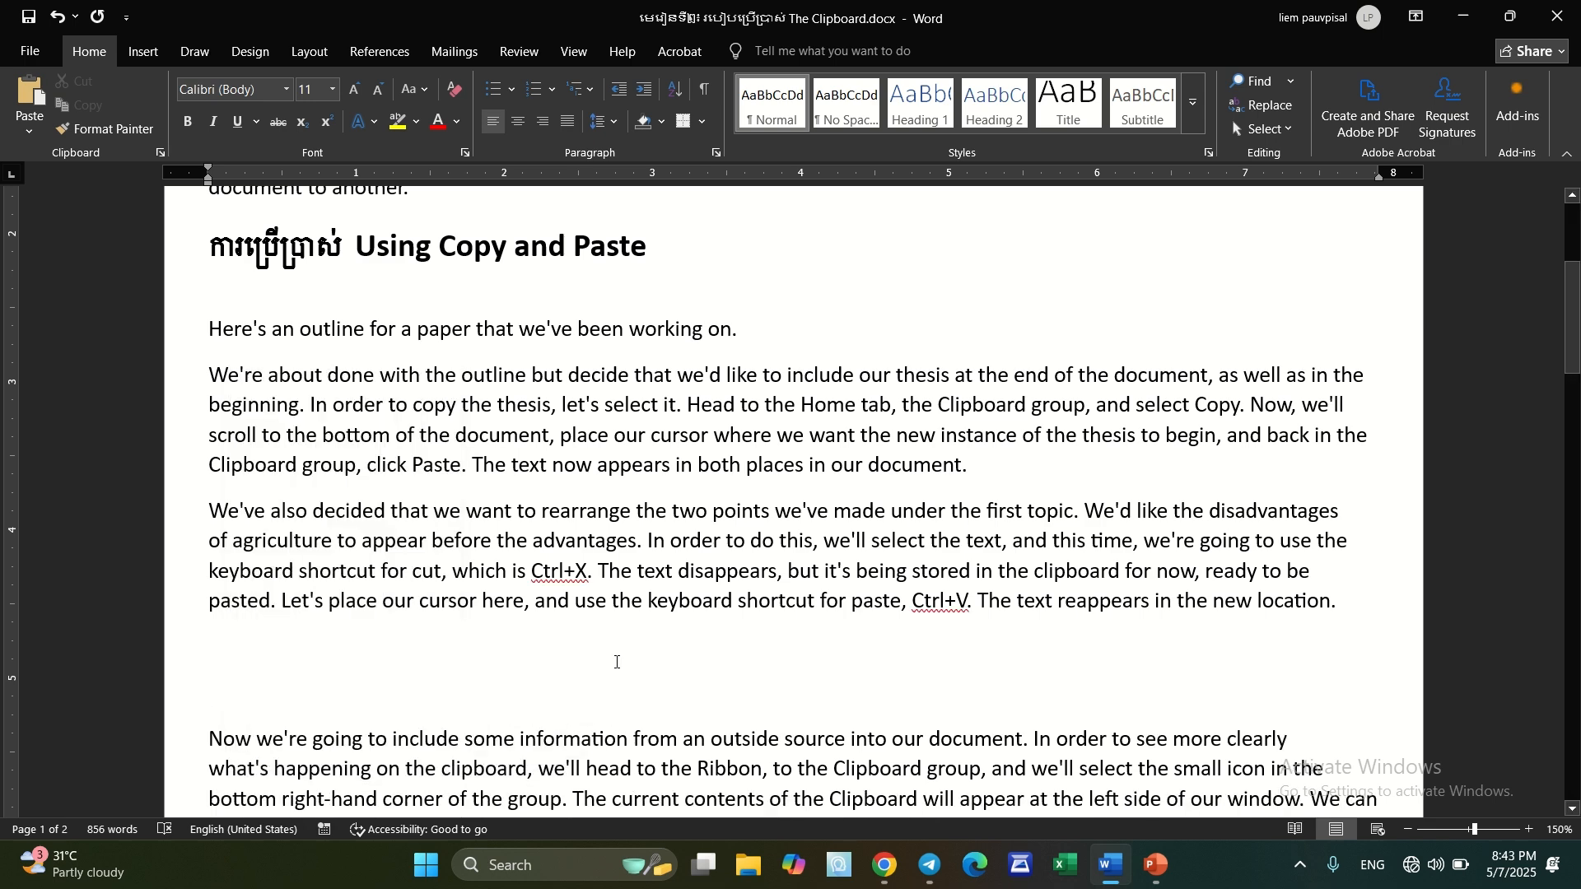
key(ctrl+v)
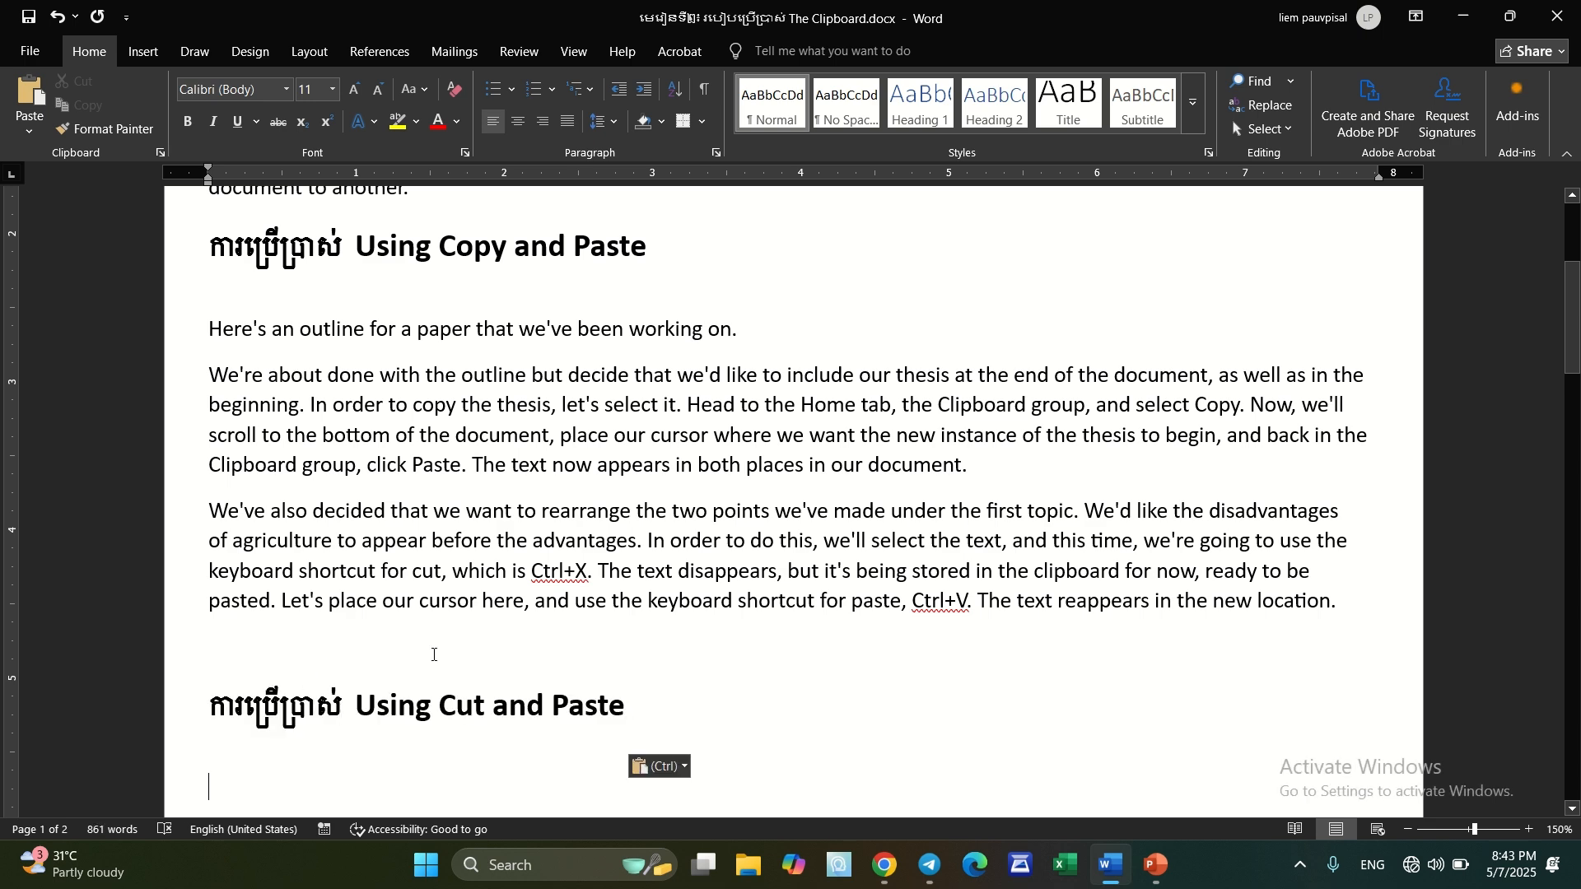
scroll(527, 648, down, 1)
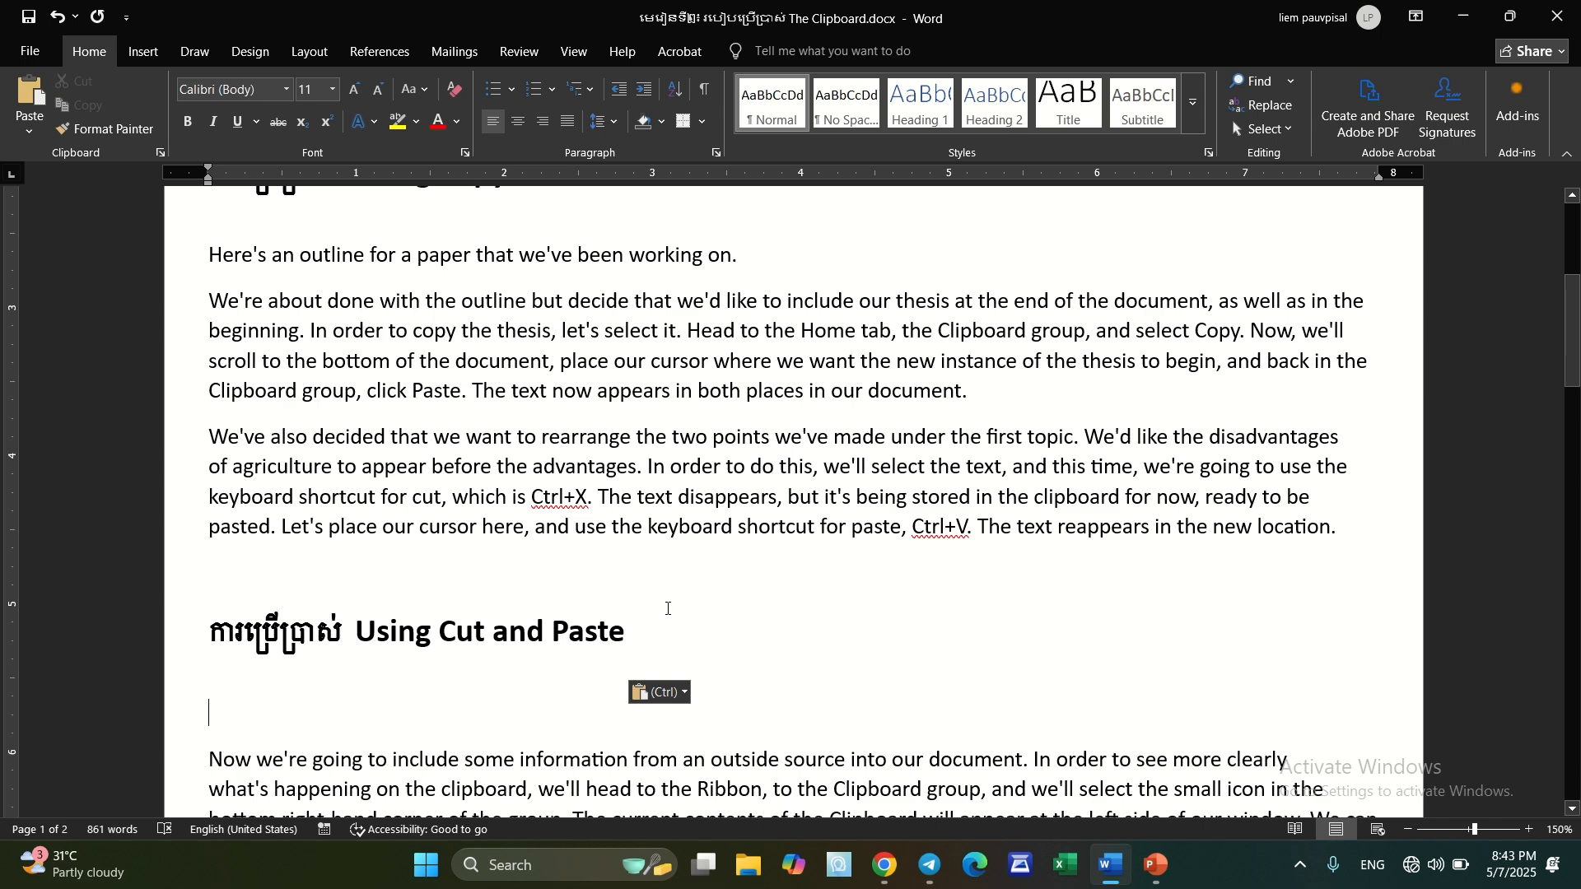
Undo the paste and the preceding edits so the "Using Cut and Paste" heading returns to its original place, and deselect it
scroll(673, 605, up, 1)
scroll(674, 605, up, 1)
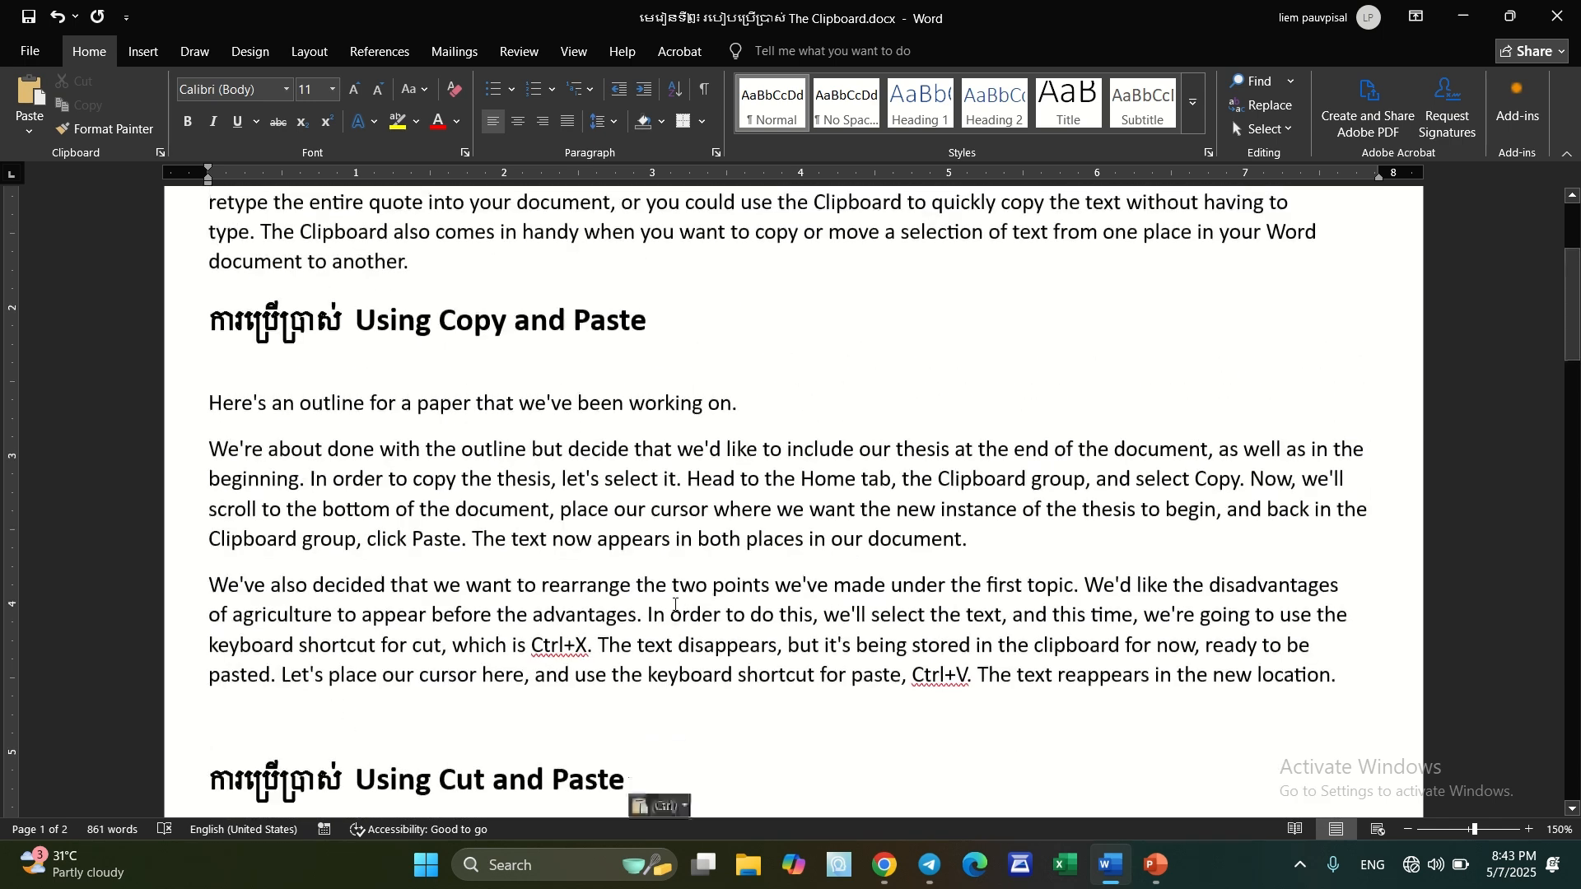
scroll(675, 605, down, 1)
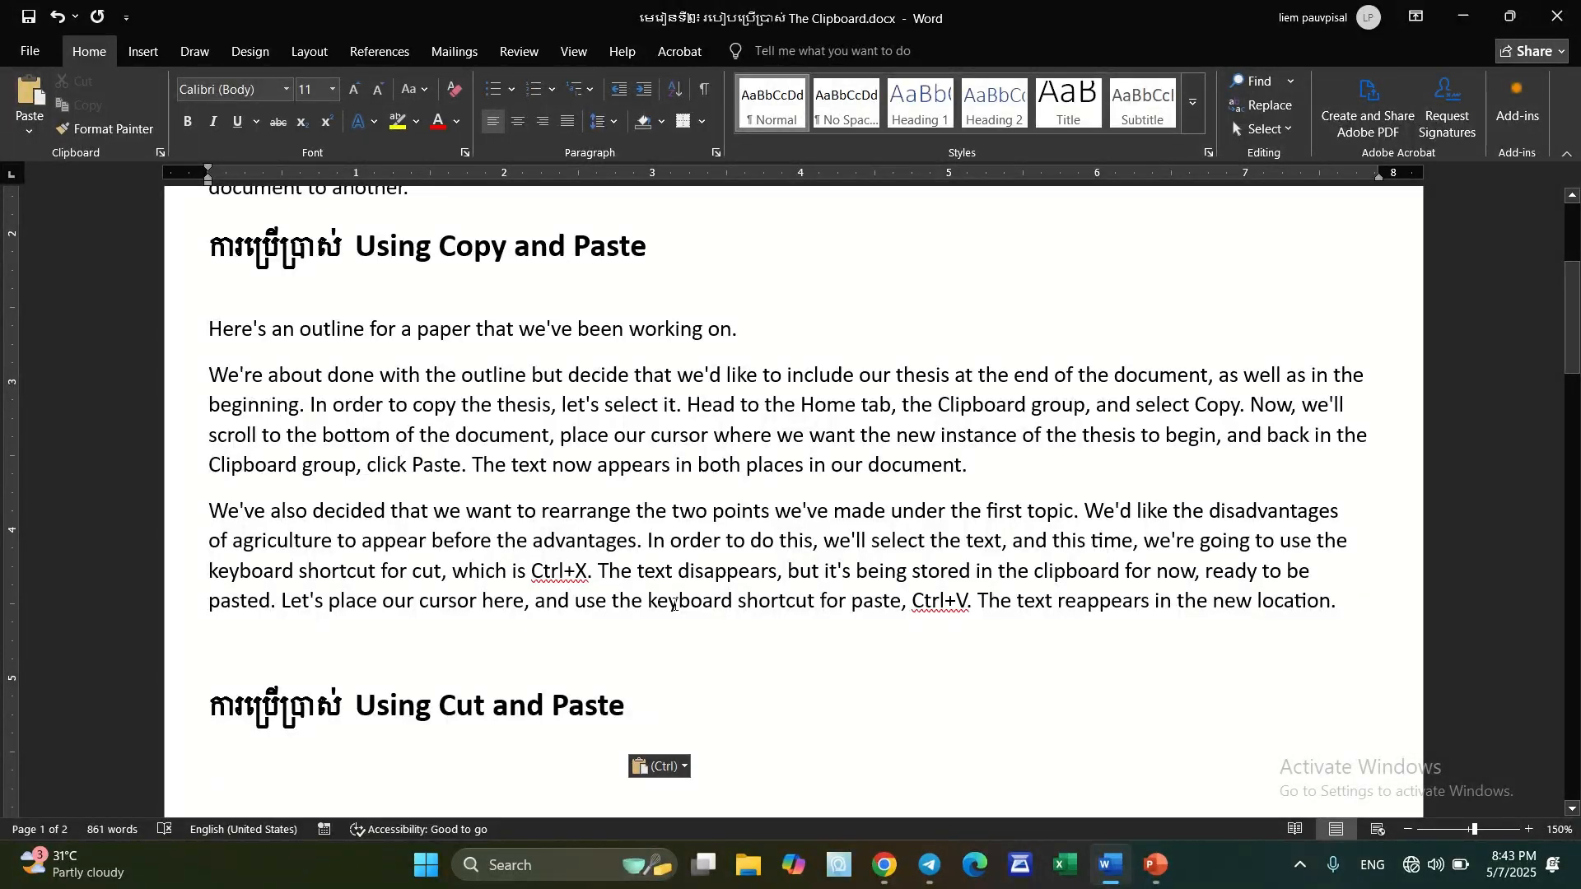
key(ctrl+z)
key(ctrl+z)
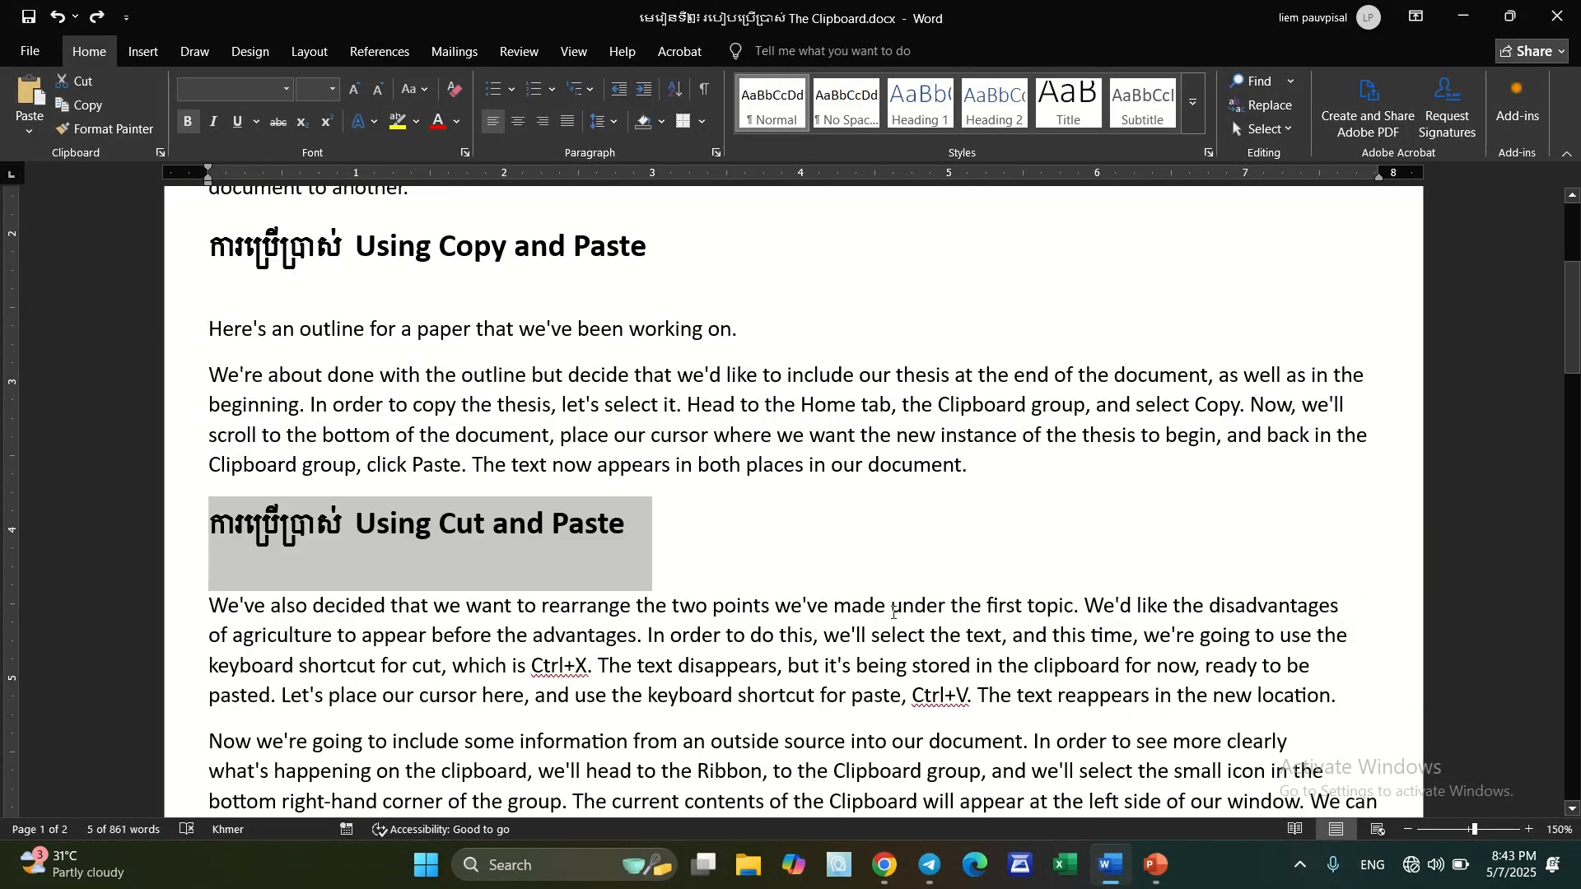
click(715, 520)
View the paste options offered in the Clipboard group and close the list without pasting
scroll(702, 517, down, 4)
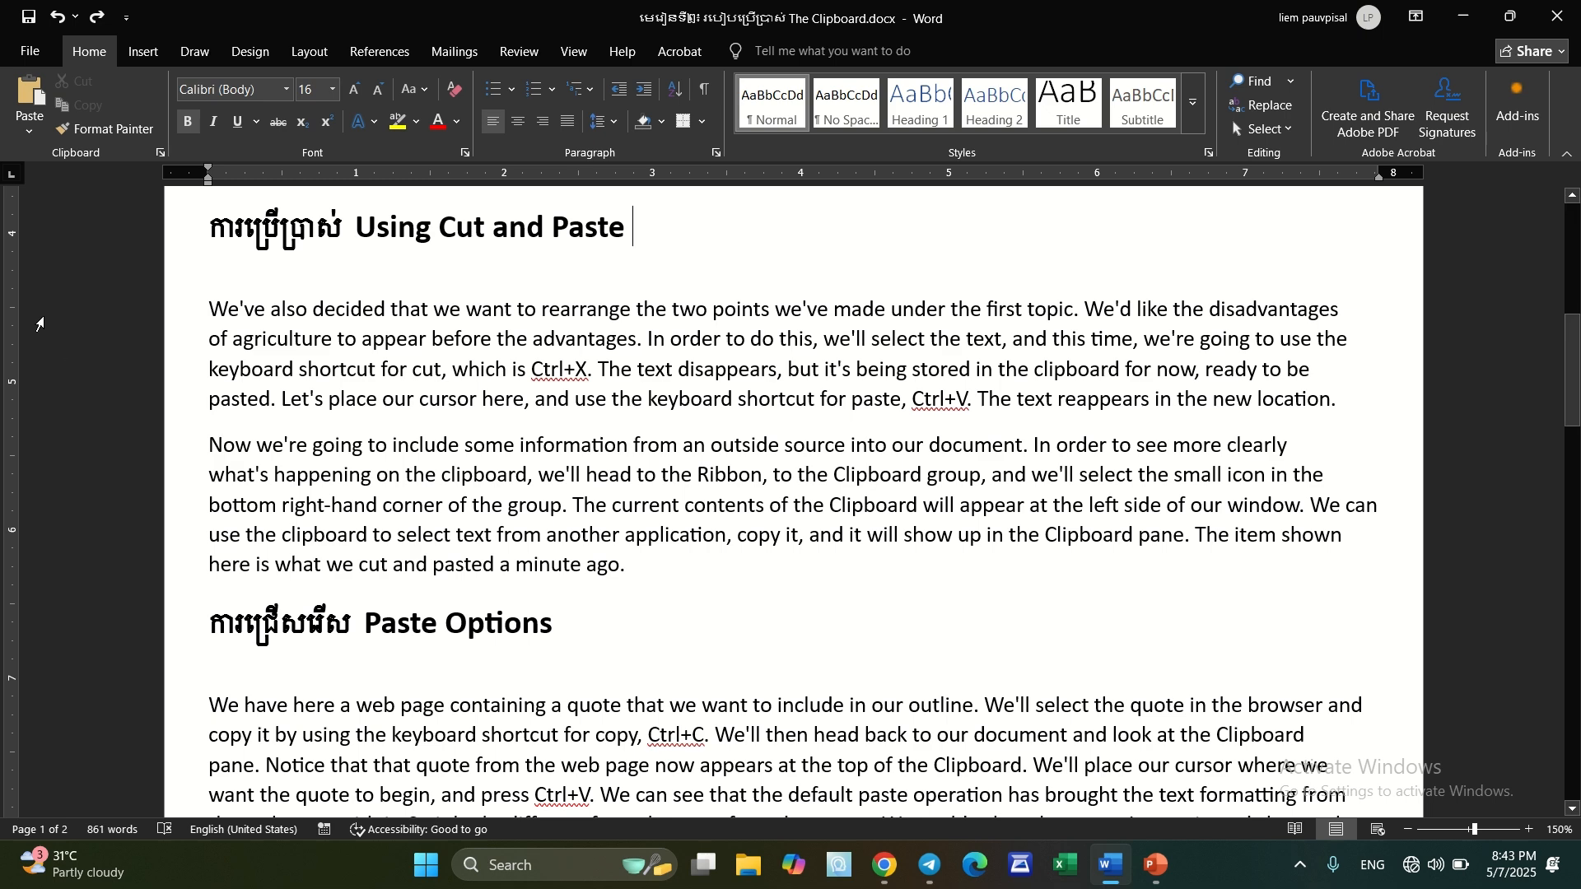
click(30, 130)
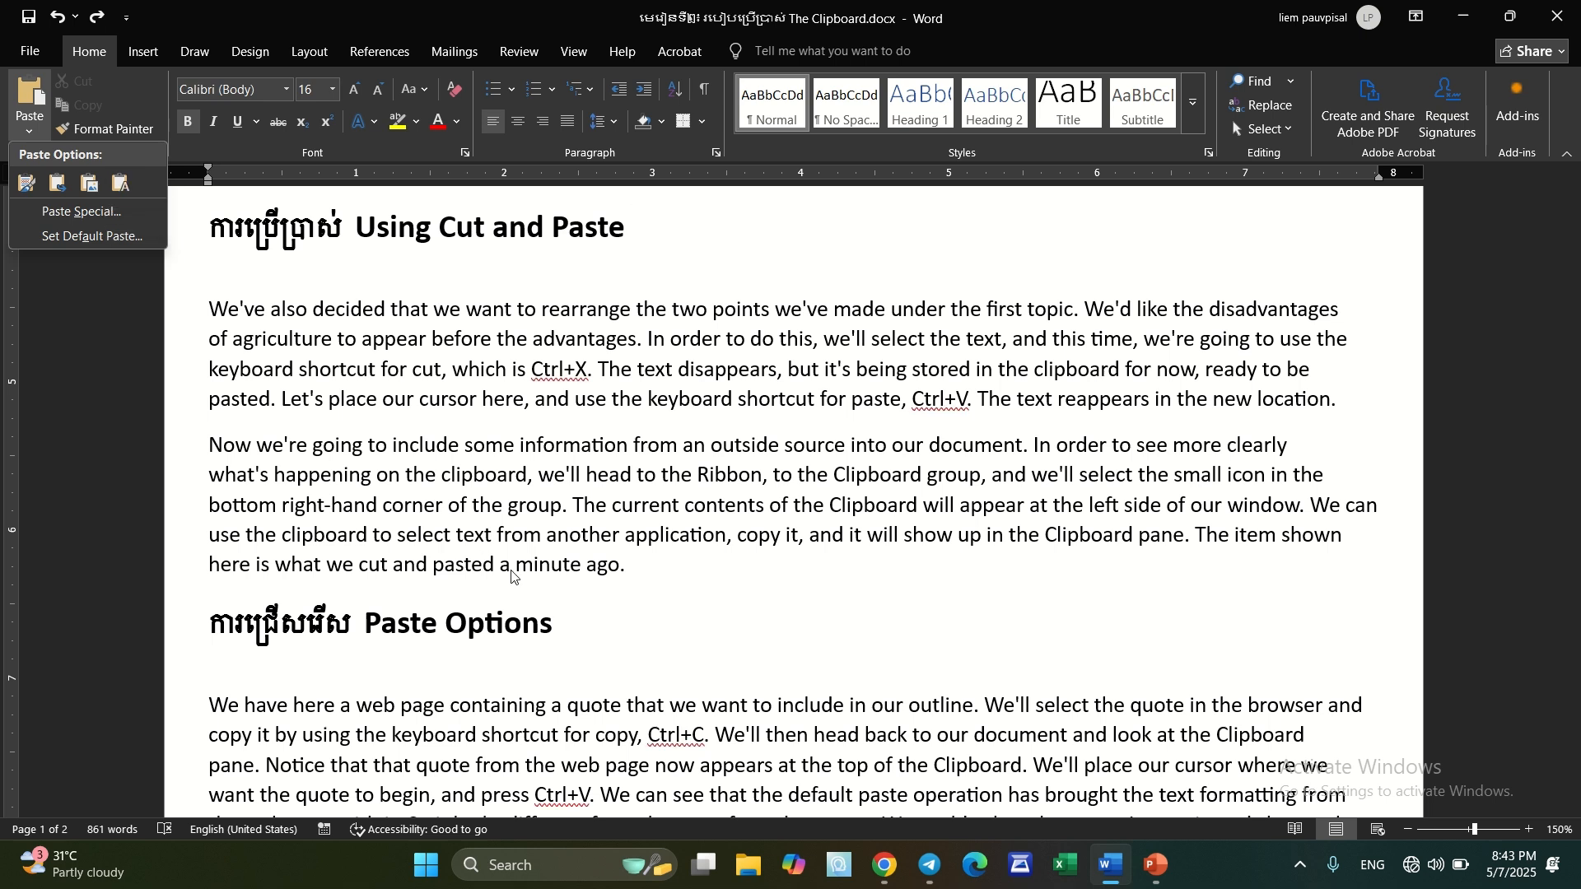
click(557, 629)
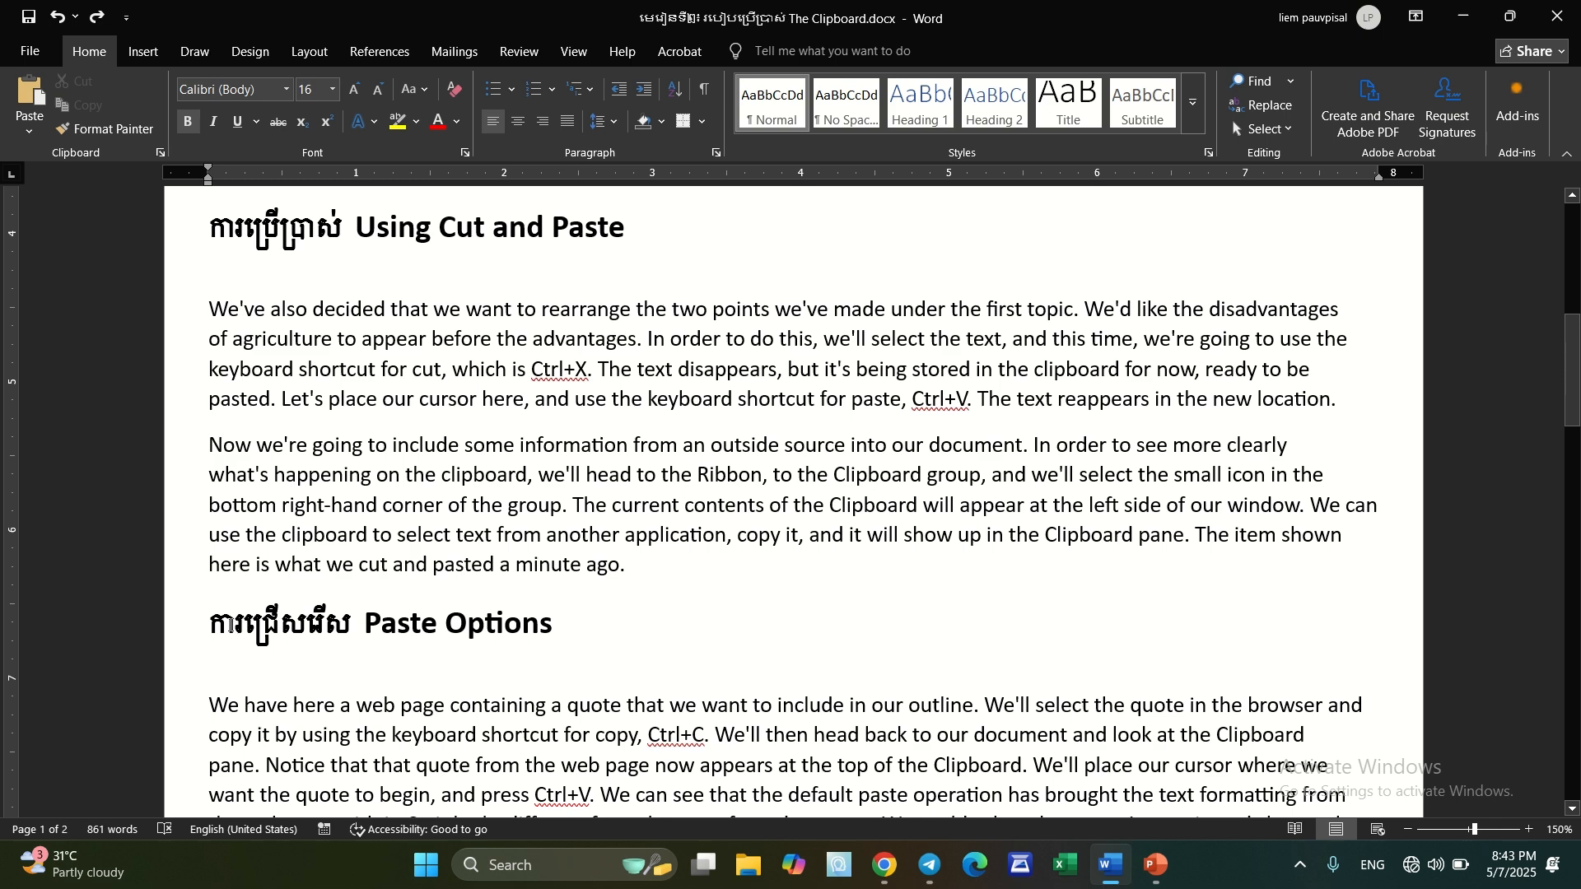
Copy the "Paste Options" heading onto the end of its own line with Keep Text Only, and undo the paste
click(189, 628)
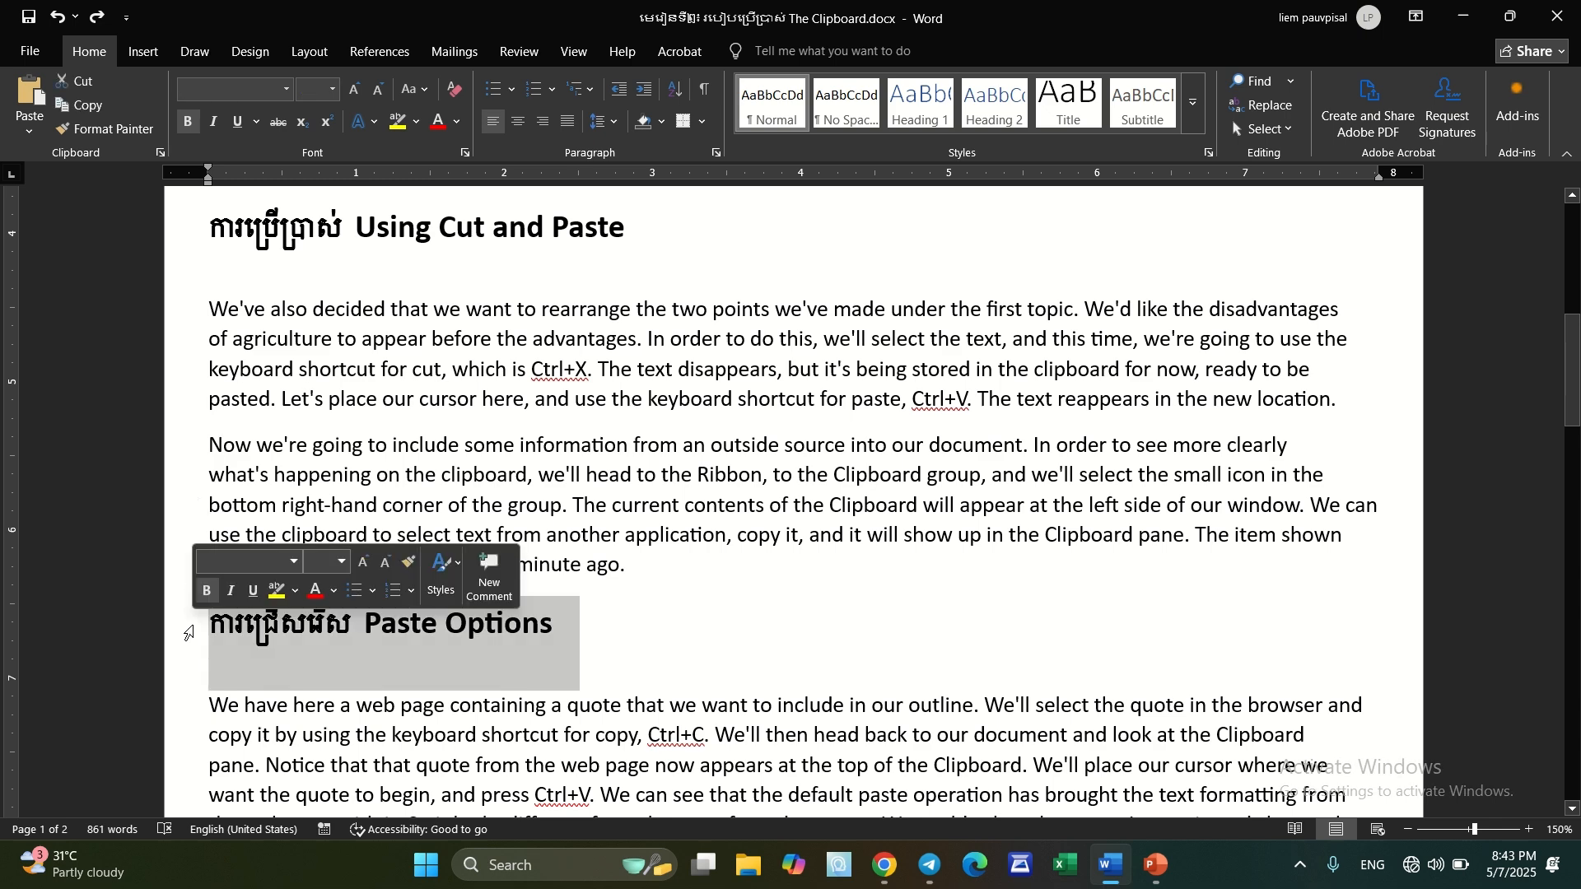
key(ctrl+c)
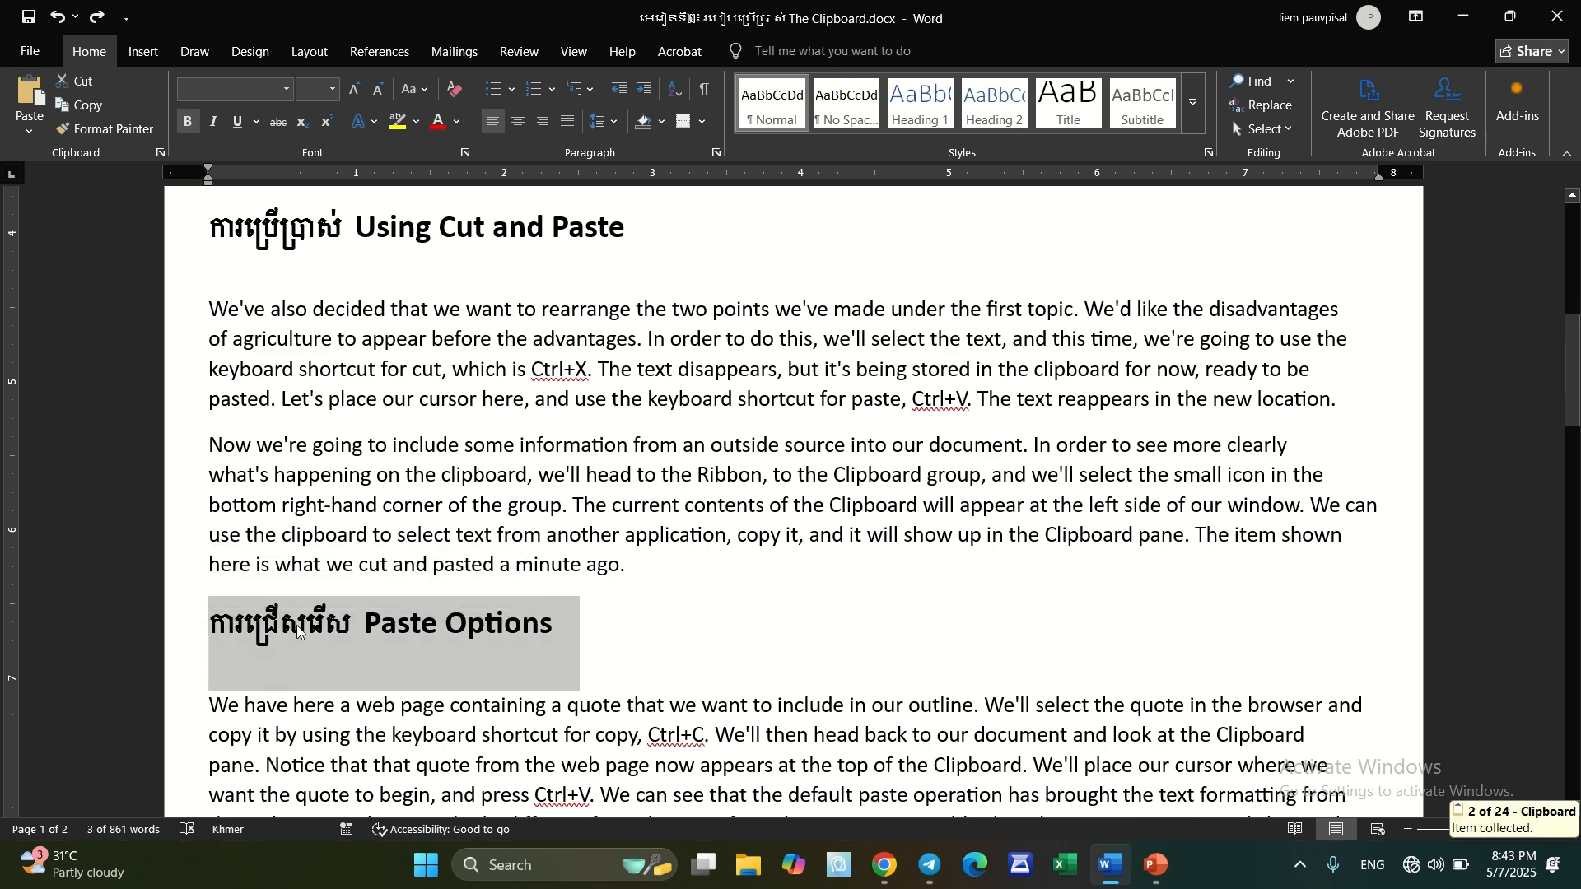
click(581, 635)
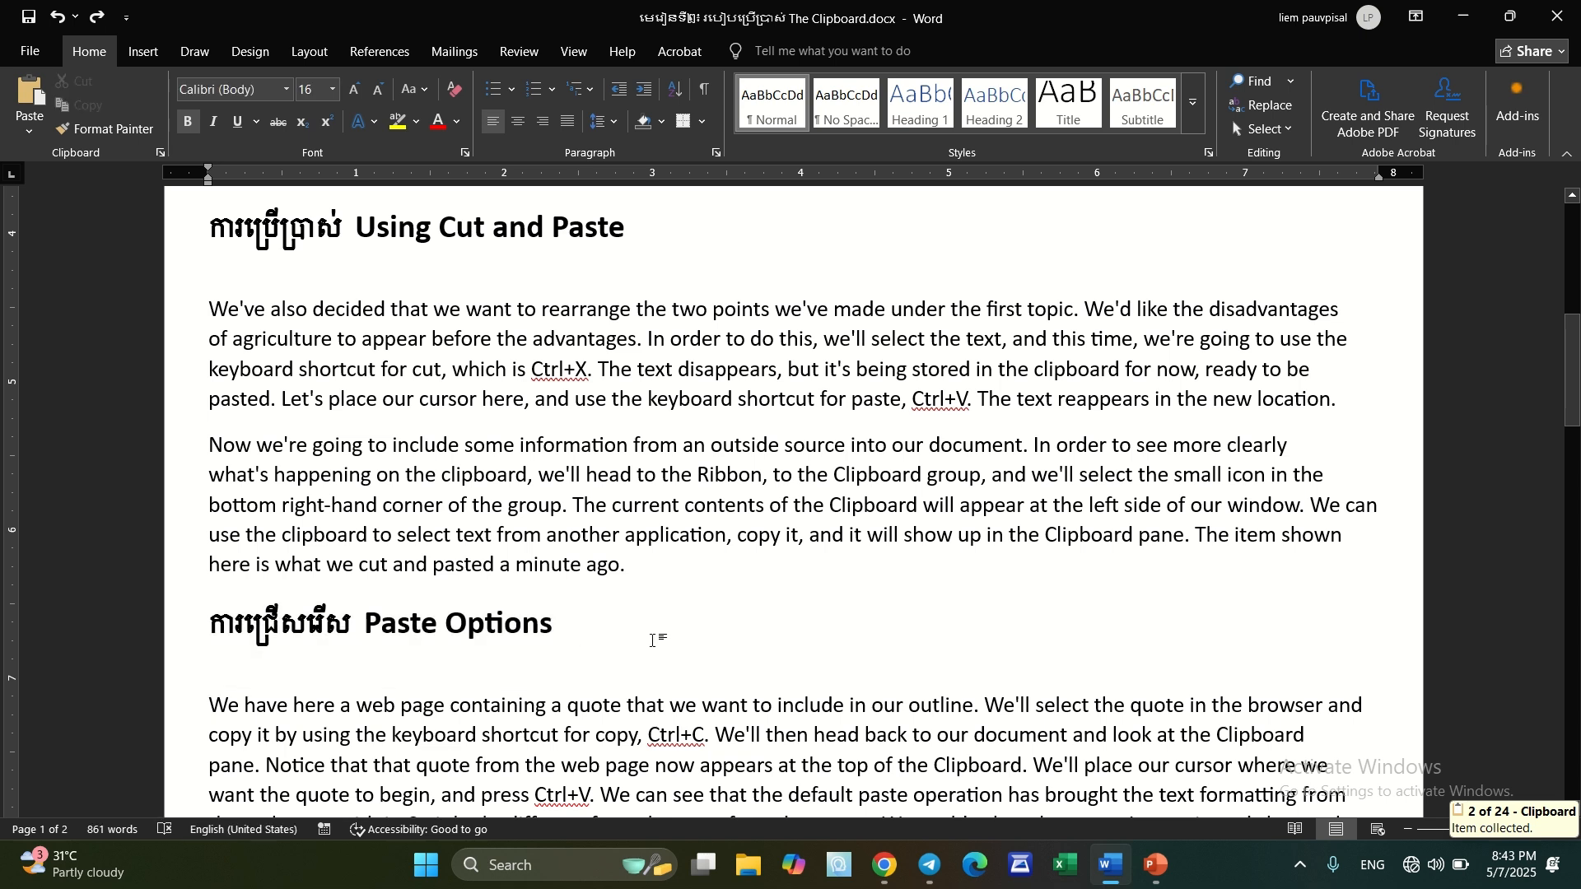
scroll(679, 647, down, 1)
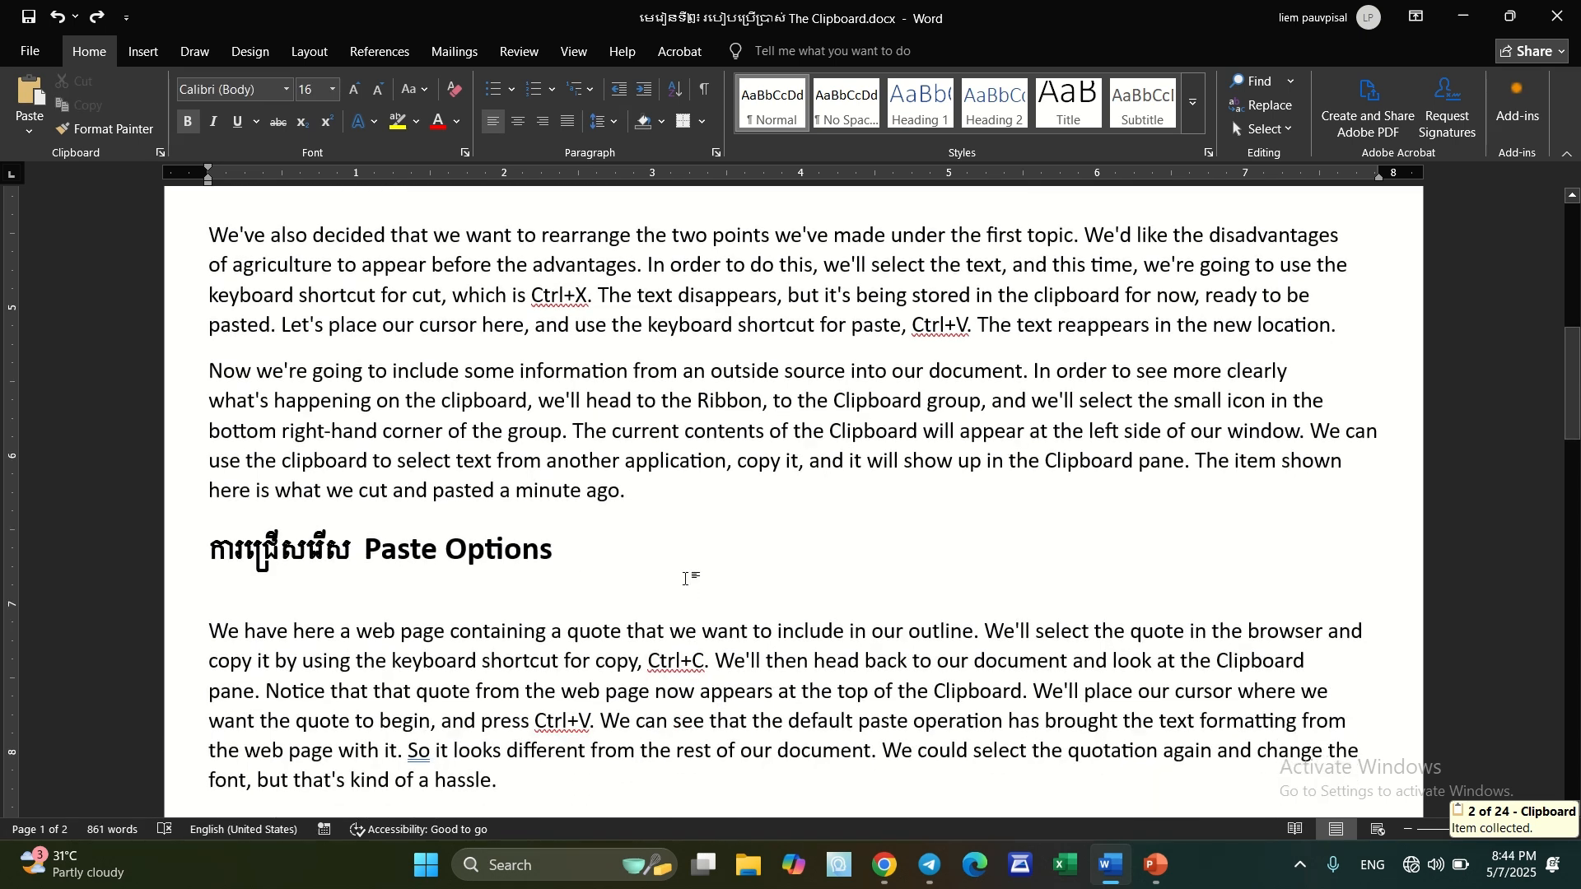
right_click(694, 571)
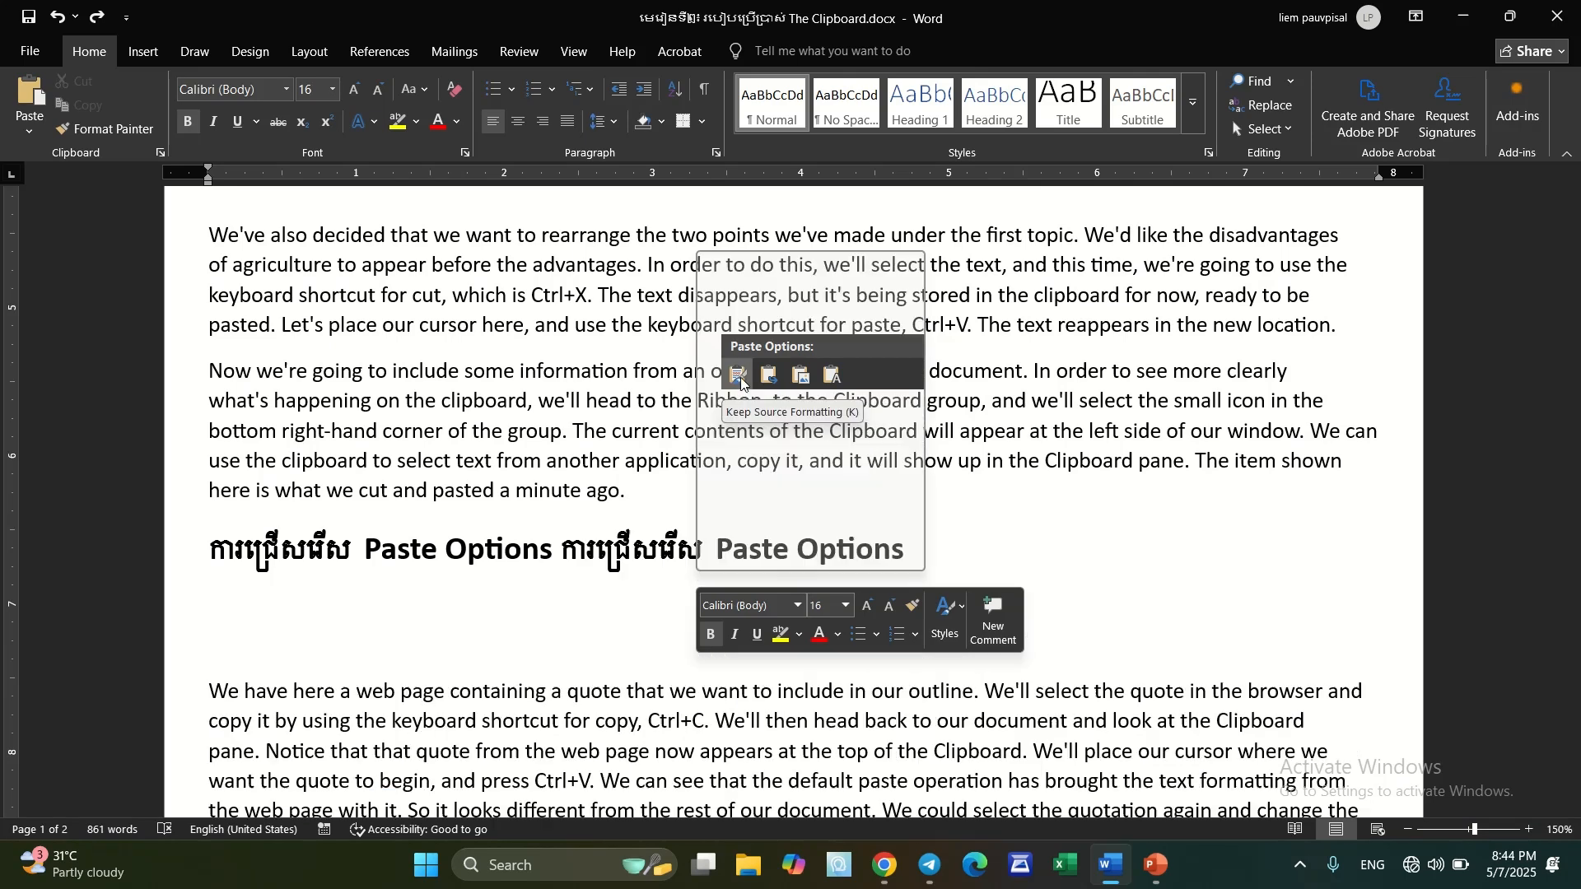
click(830, 375)
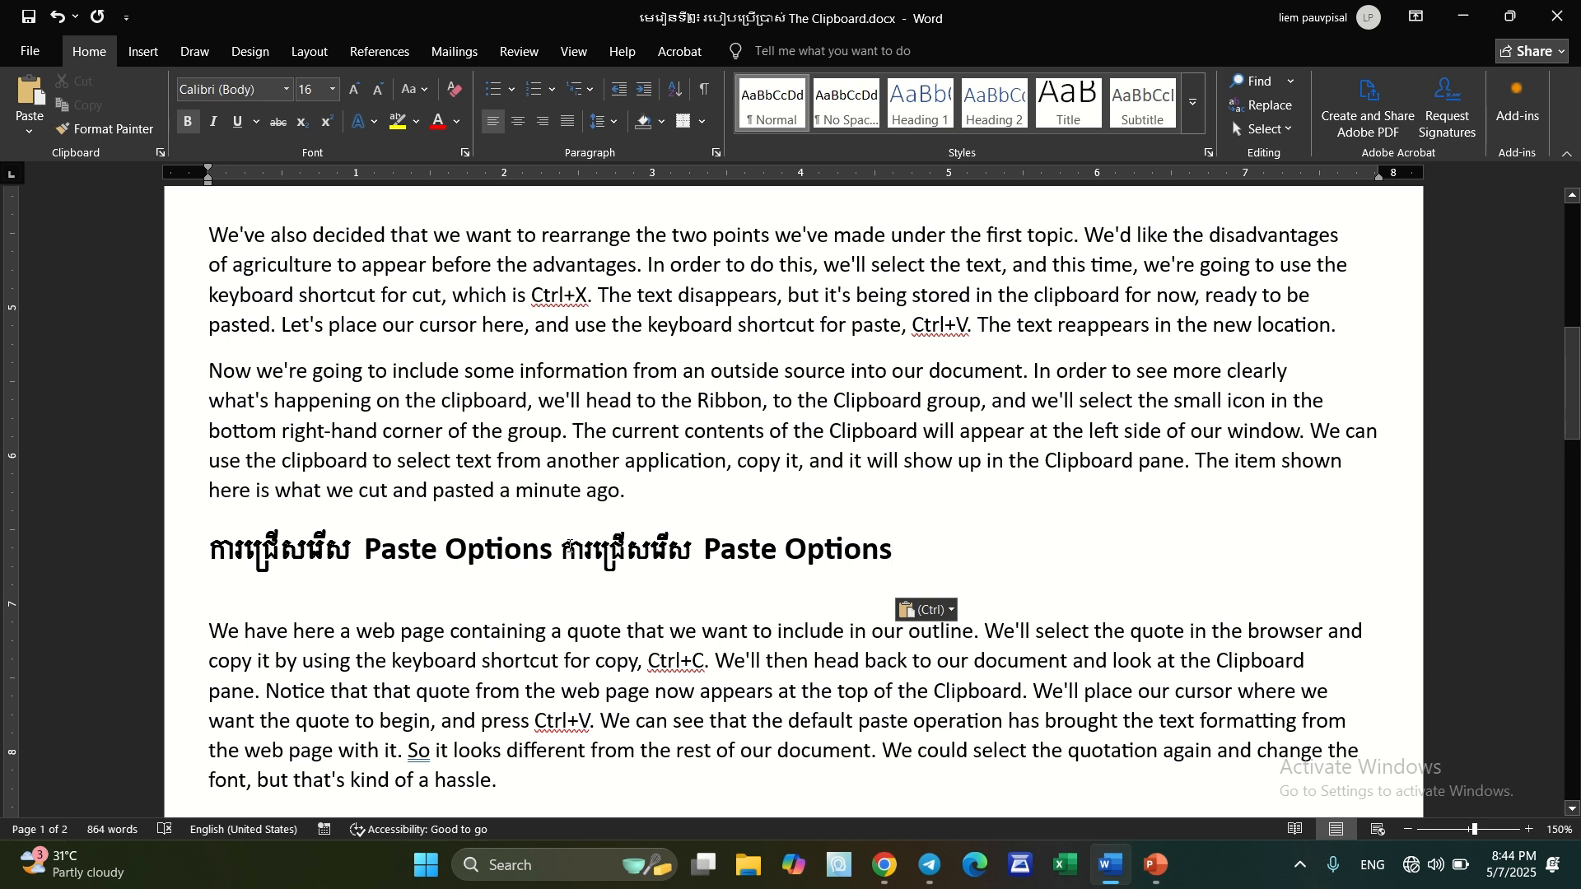
key(ctrl+z)
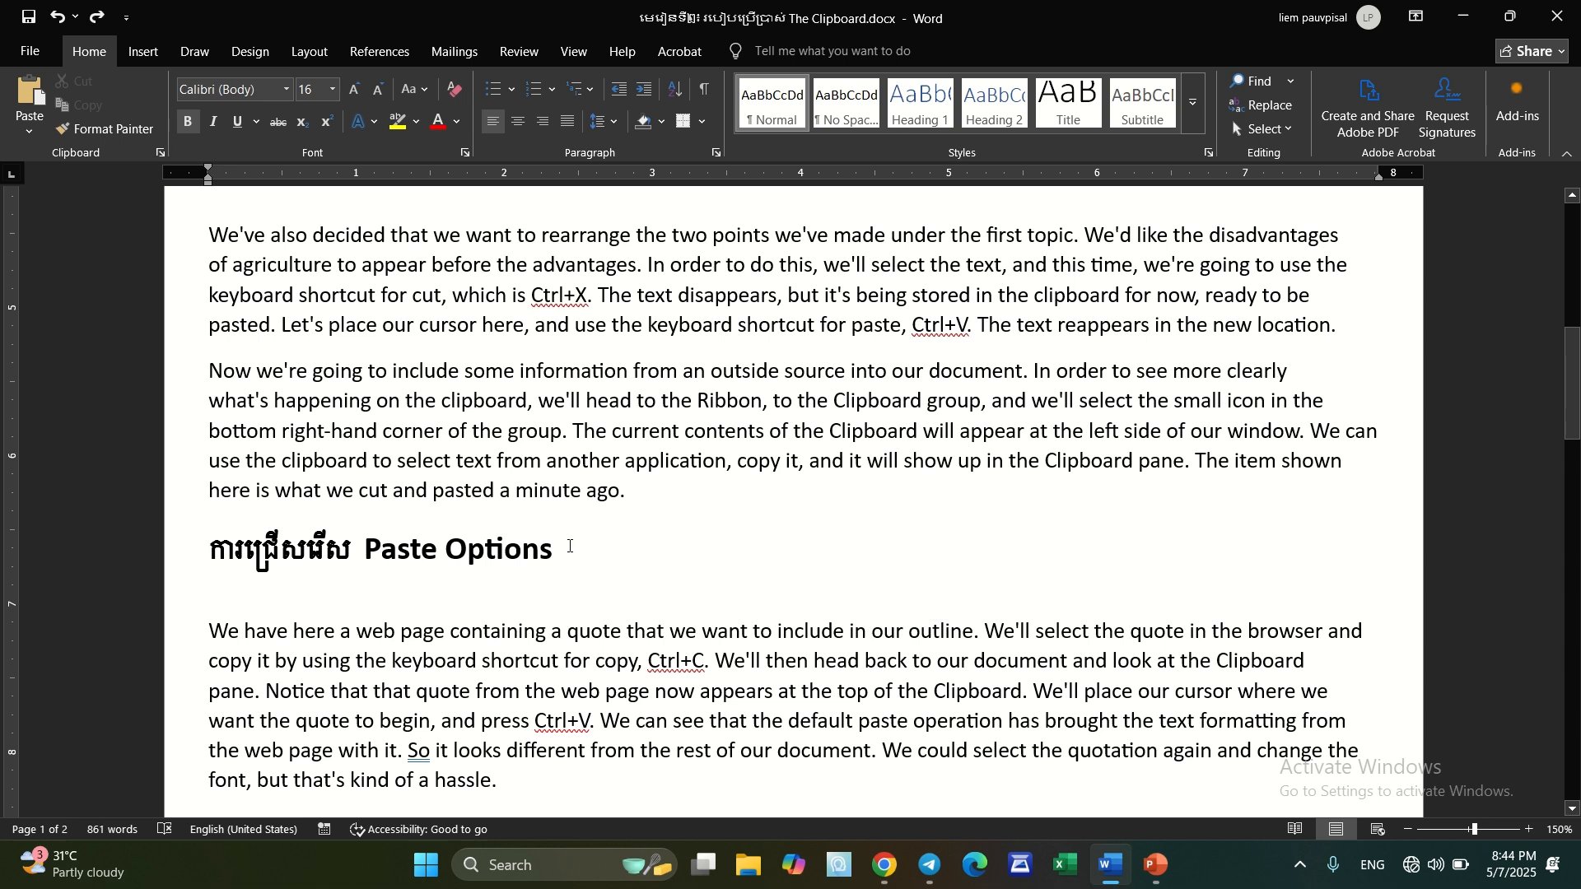
Review the Clipboard group's paste options again and dismiss them at the "Format Painter" section on page 2
click(29, 132)
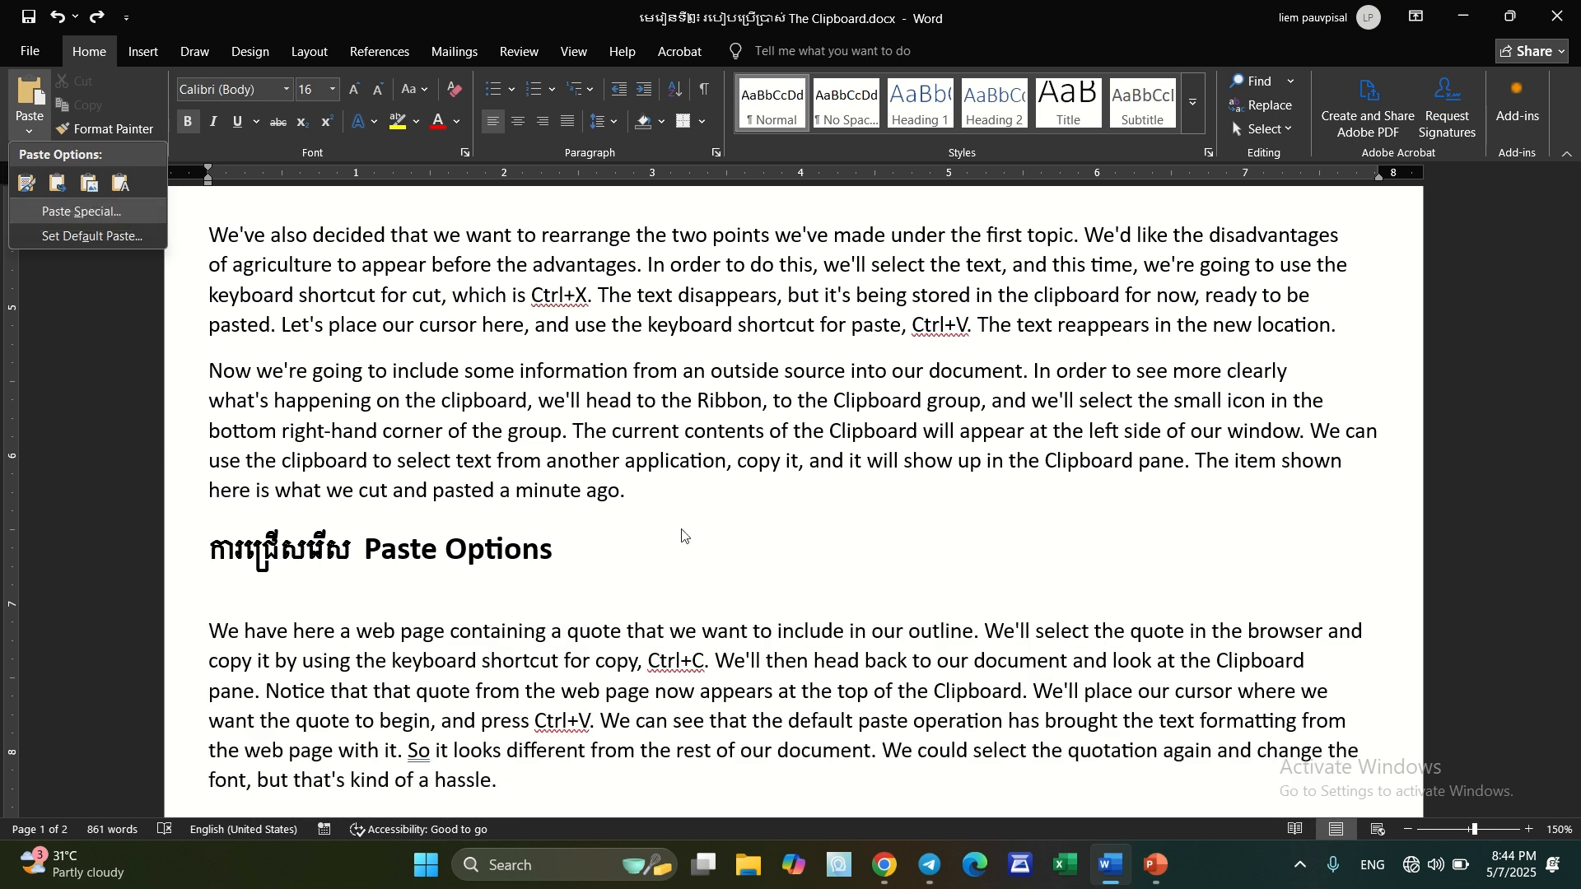
scroll(681, 537, down, 5)
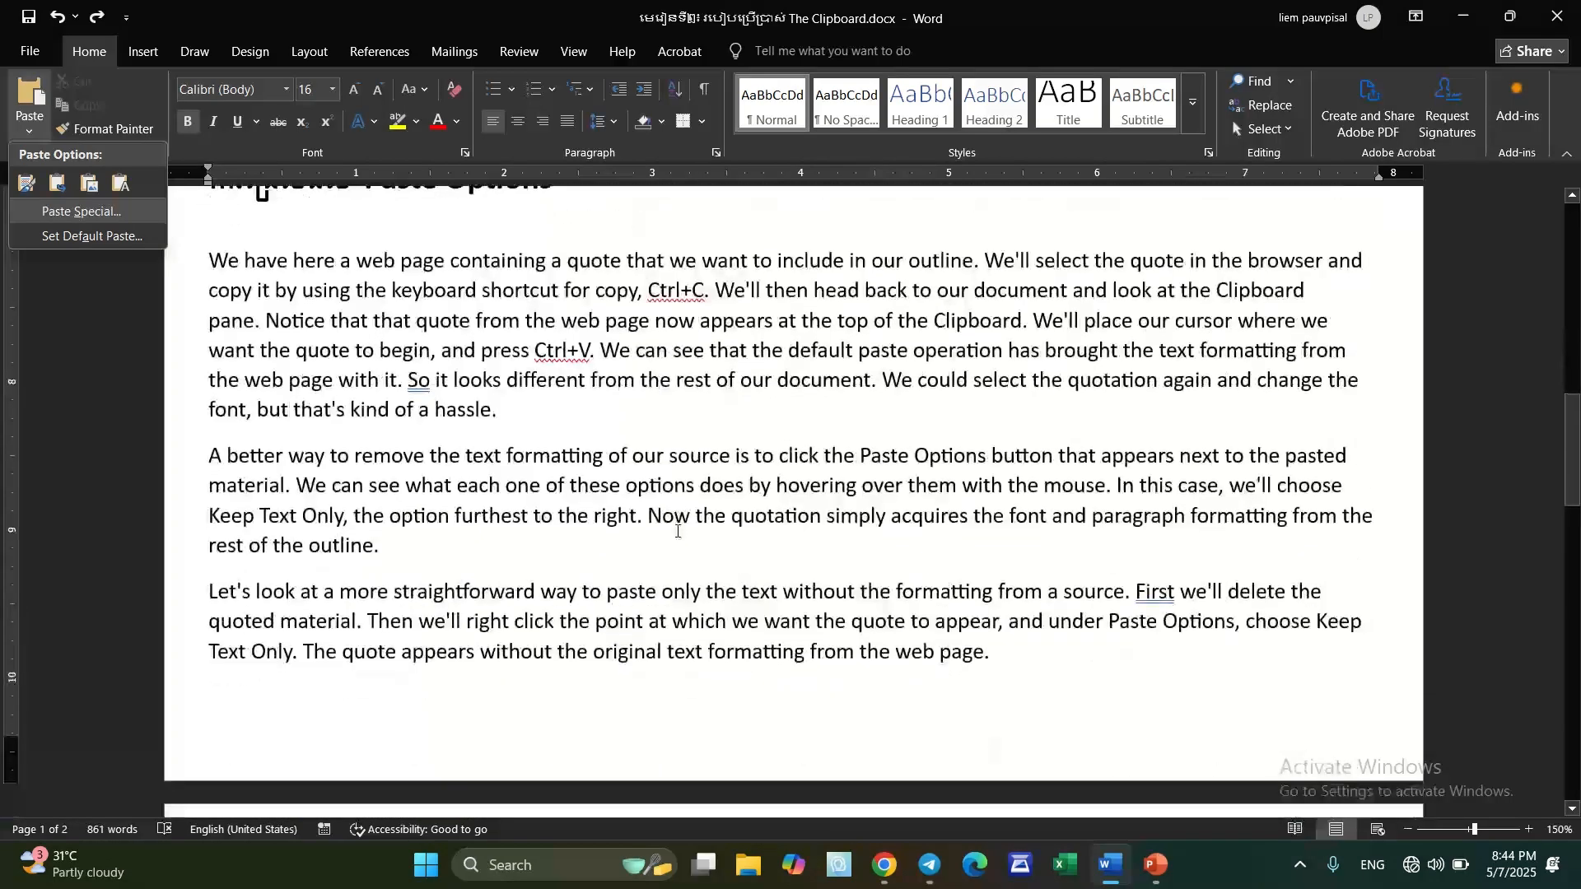
scroll(675, 532, down, 5)
scroll(673, 534, down, 1)
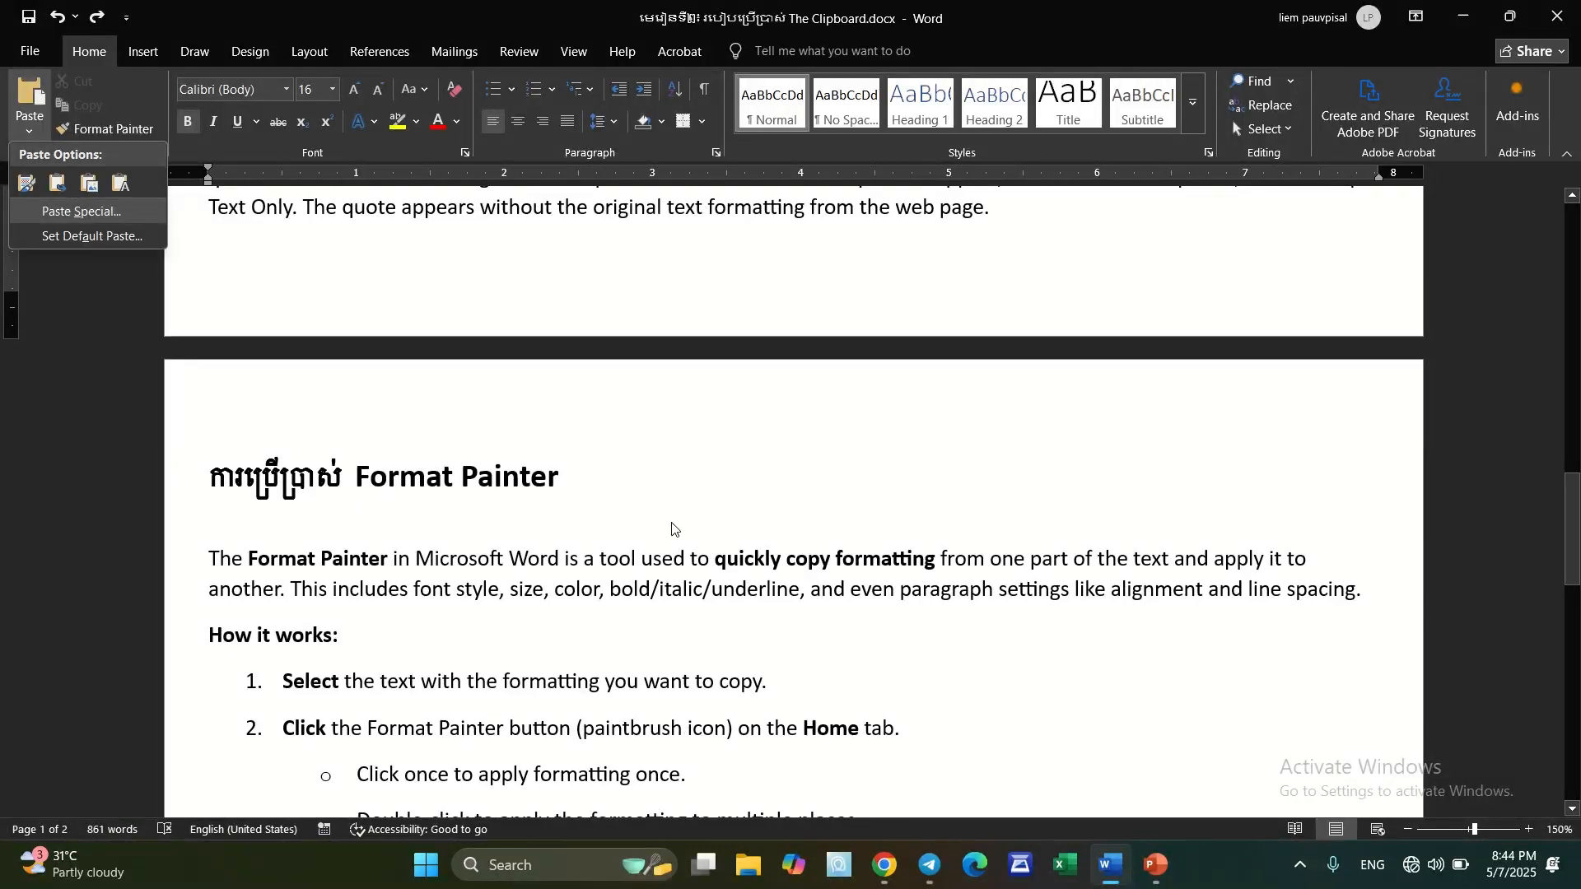
click(653, 490)
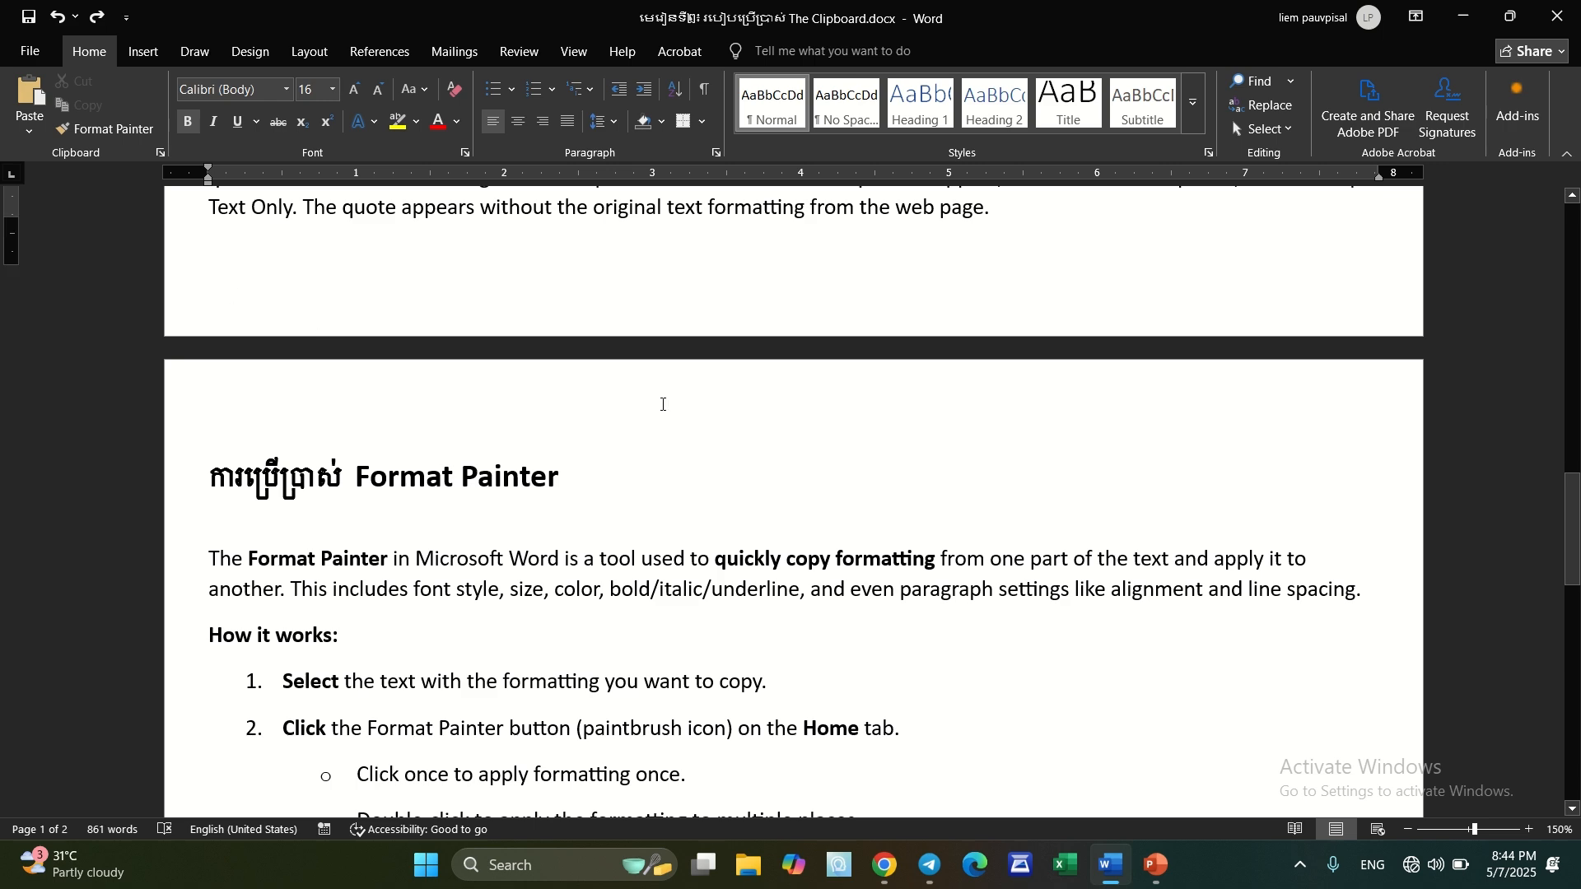
Copy the formatting of "Painter" in the heading to "the formatting you want to copy." in list item 1, and undo it
scroll(688, 419, down, 1)
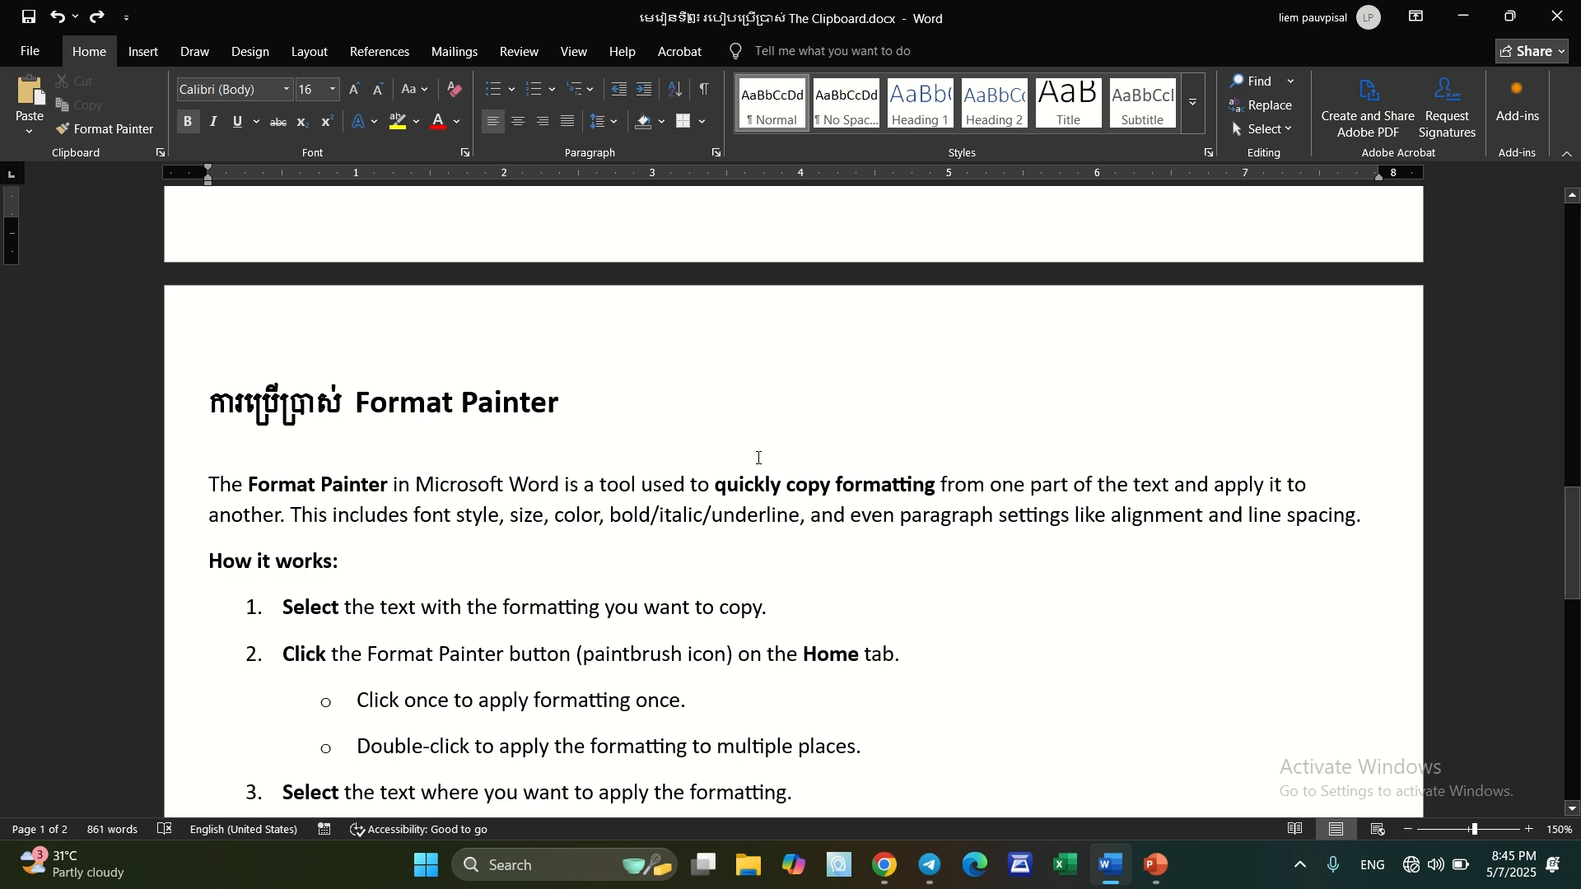
click(493, 404)
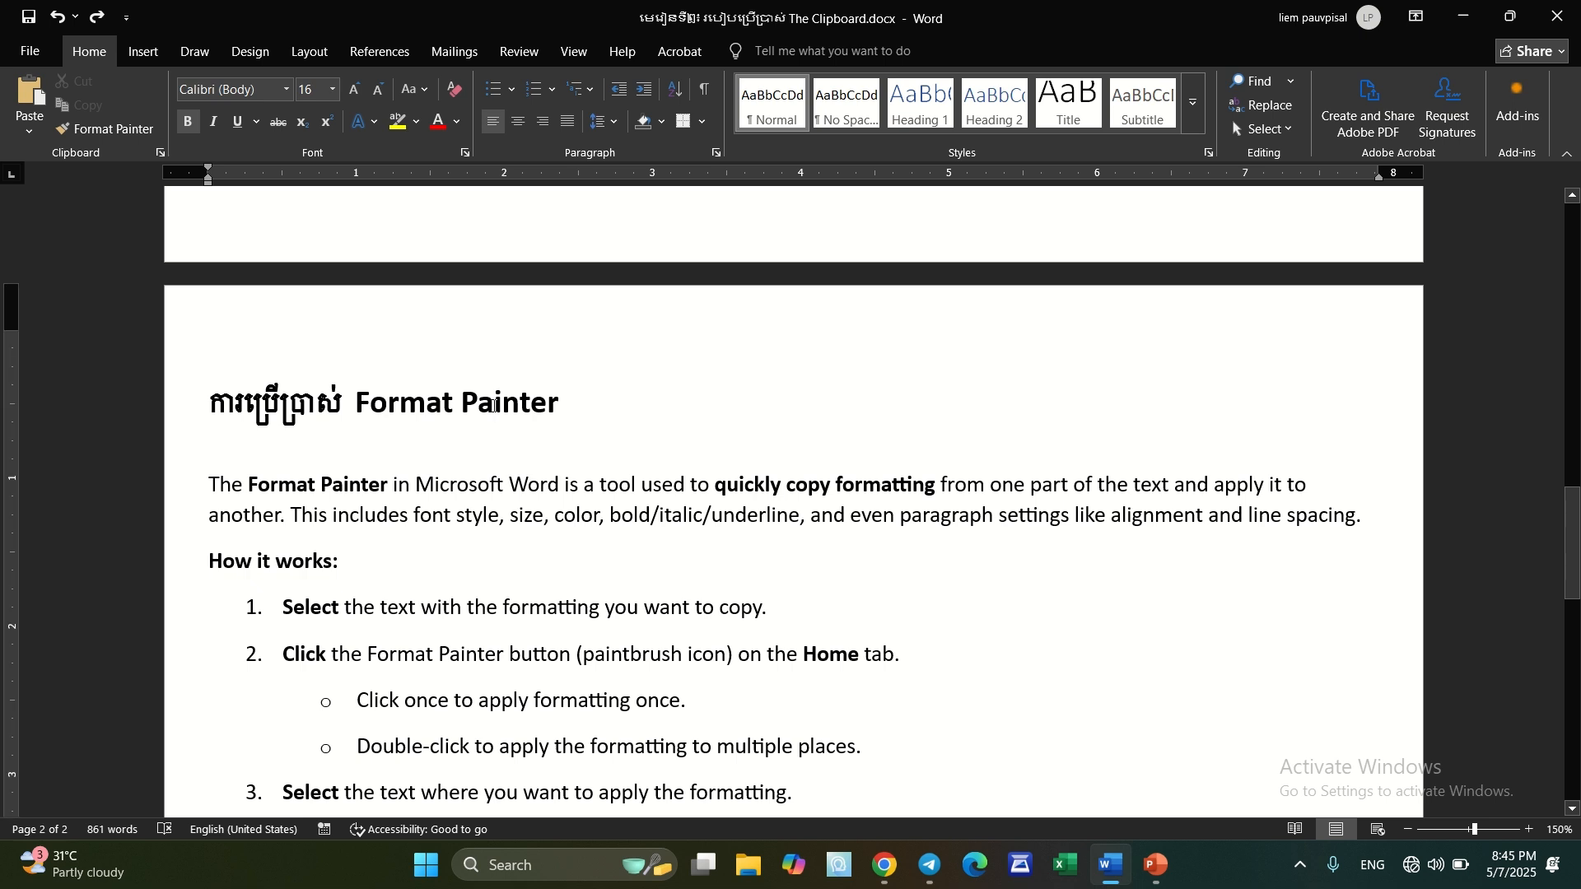
click(180, 416)
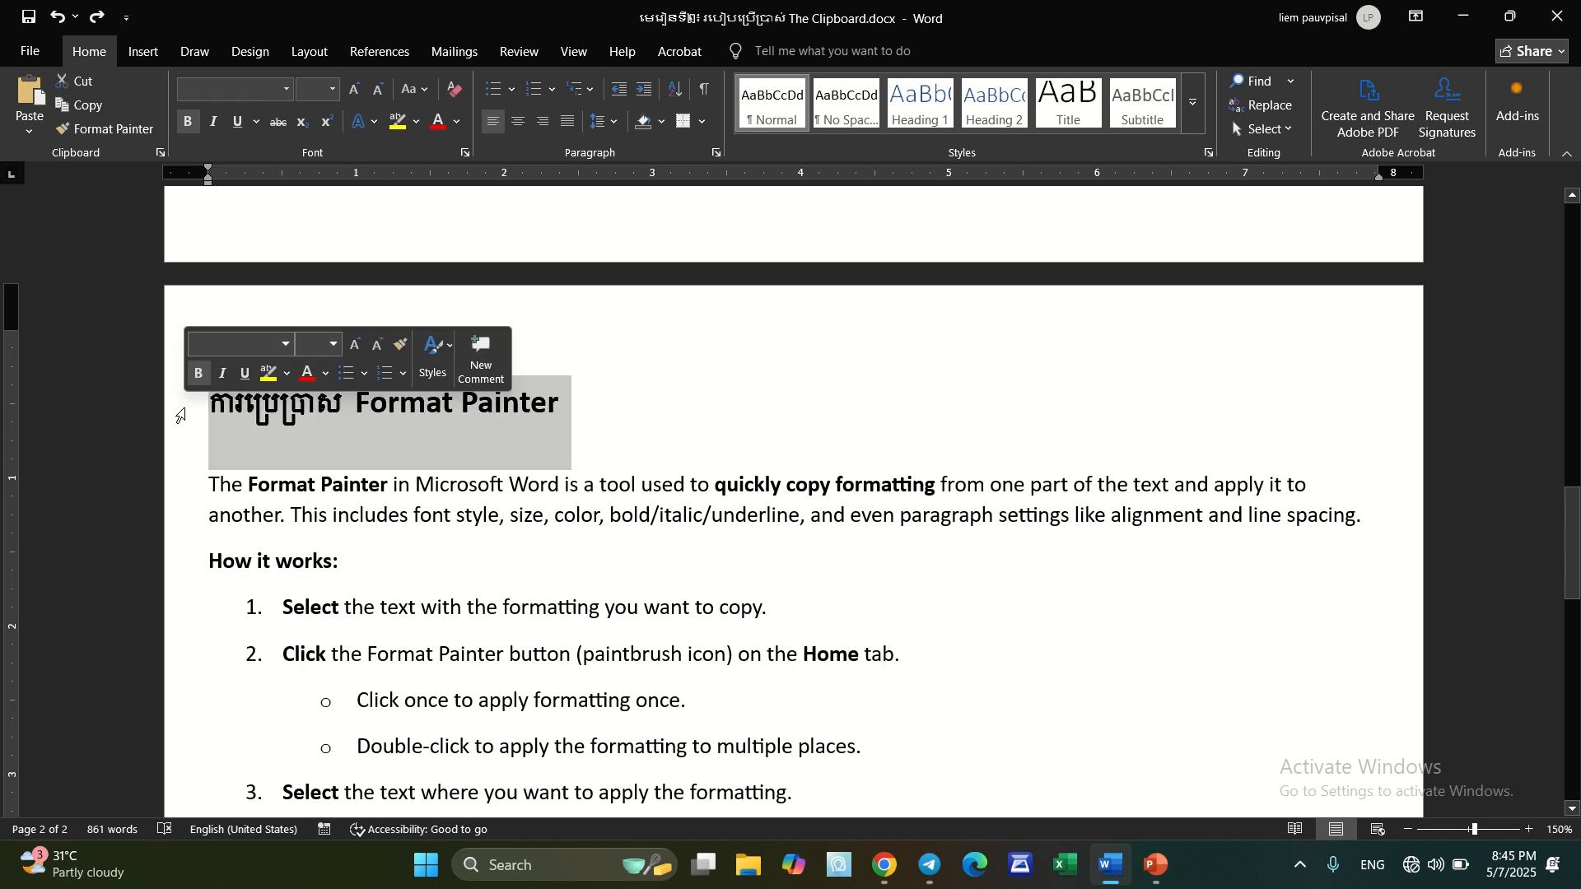
click(602, 416)
drag(462, 402, 558, 416)
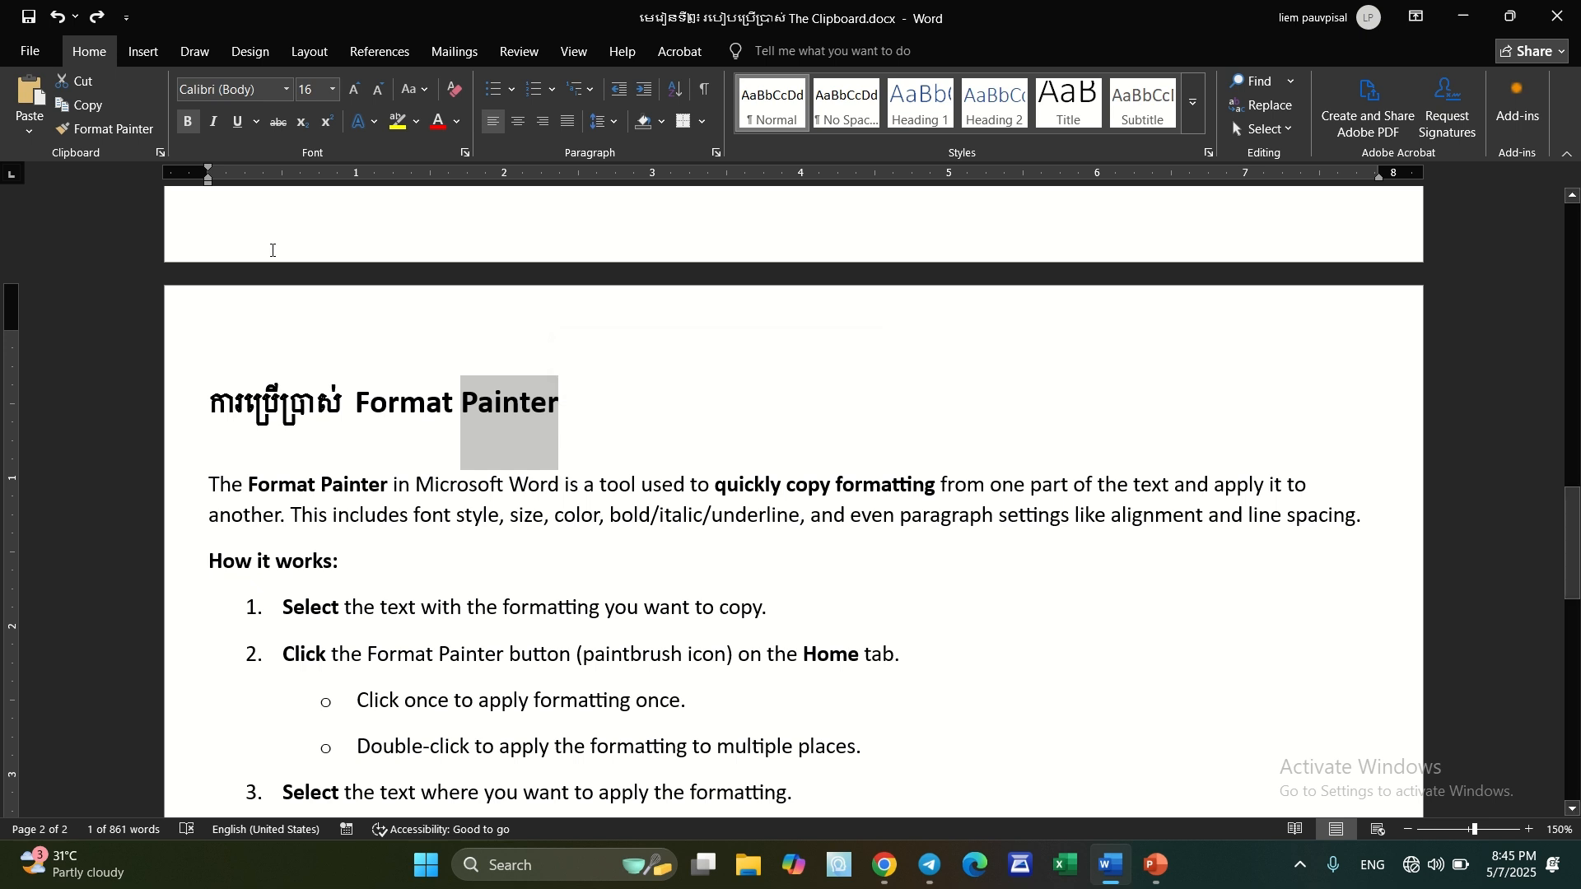
click(110, 130)
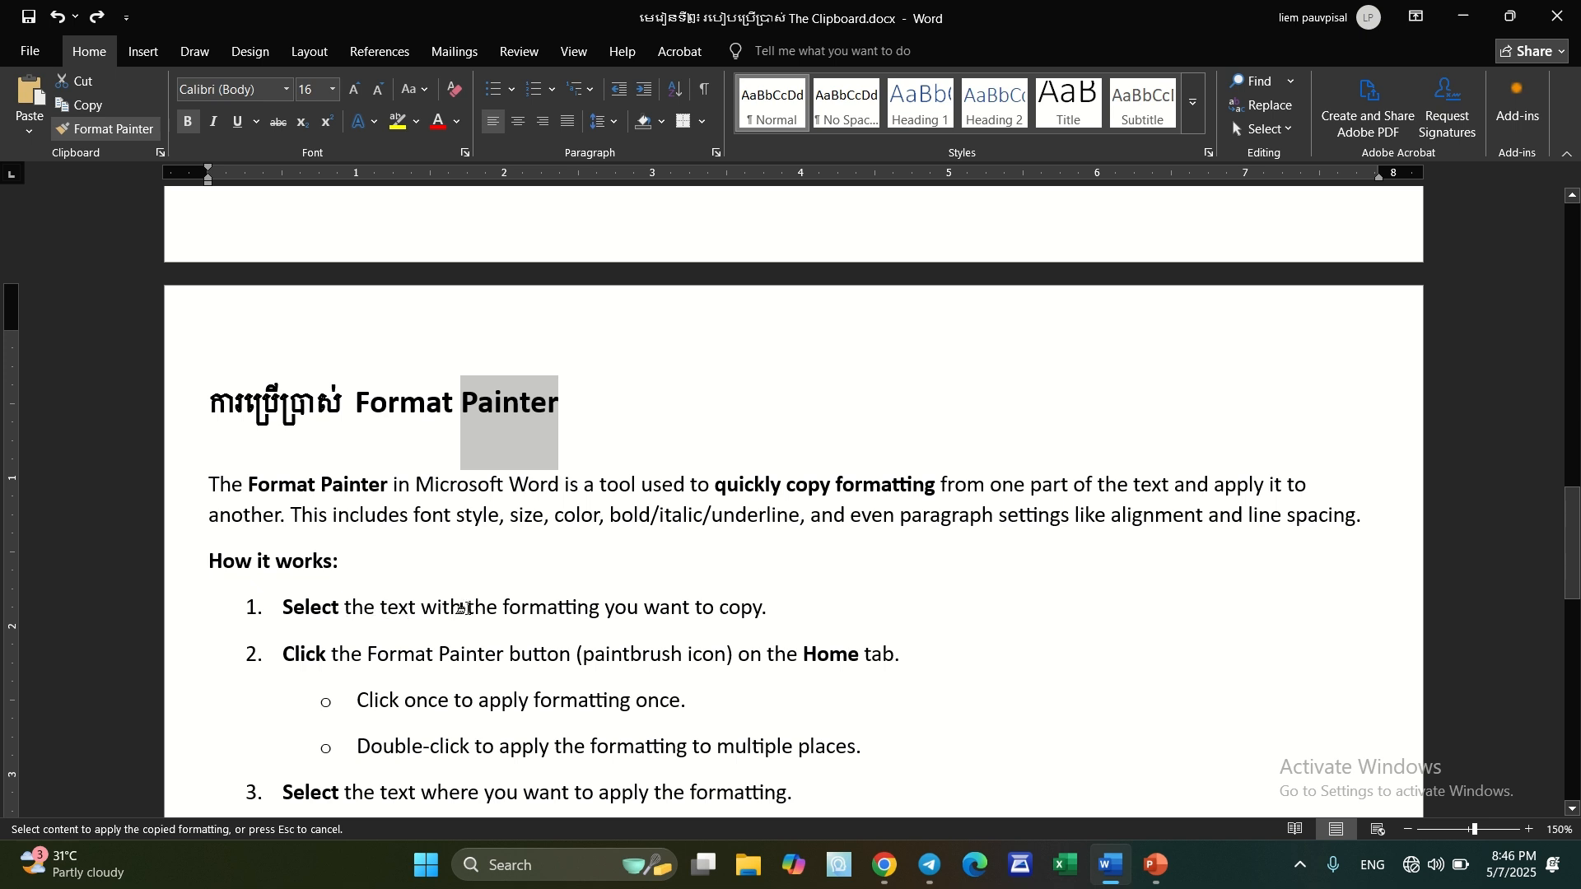
drag(463, 608, 769, 613)
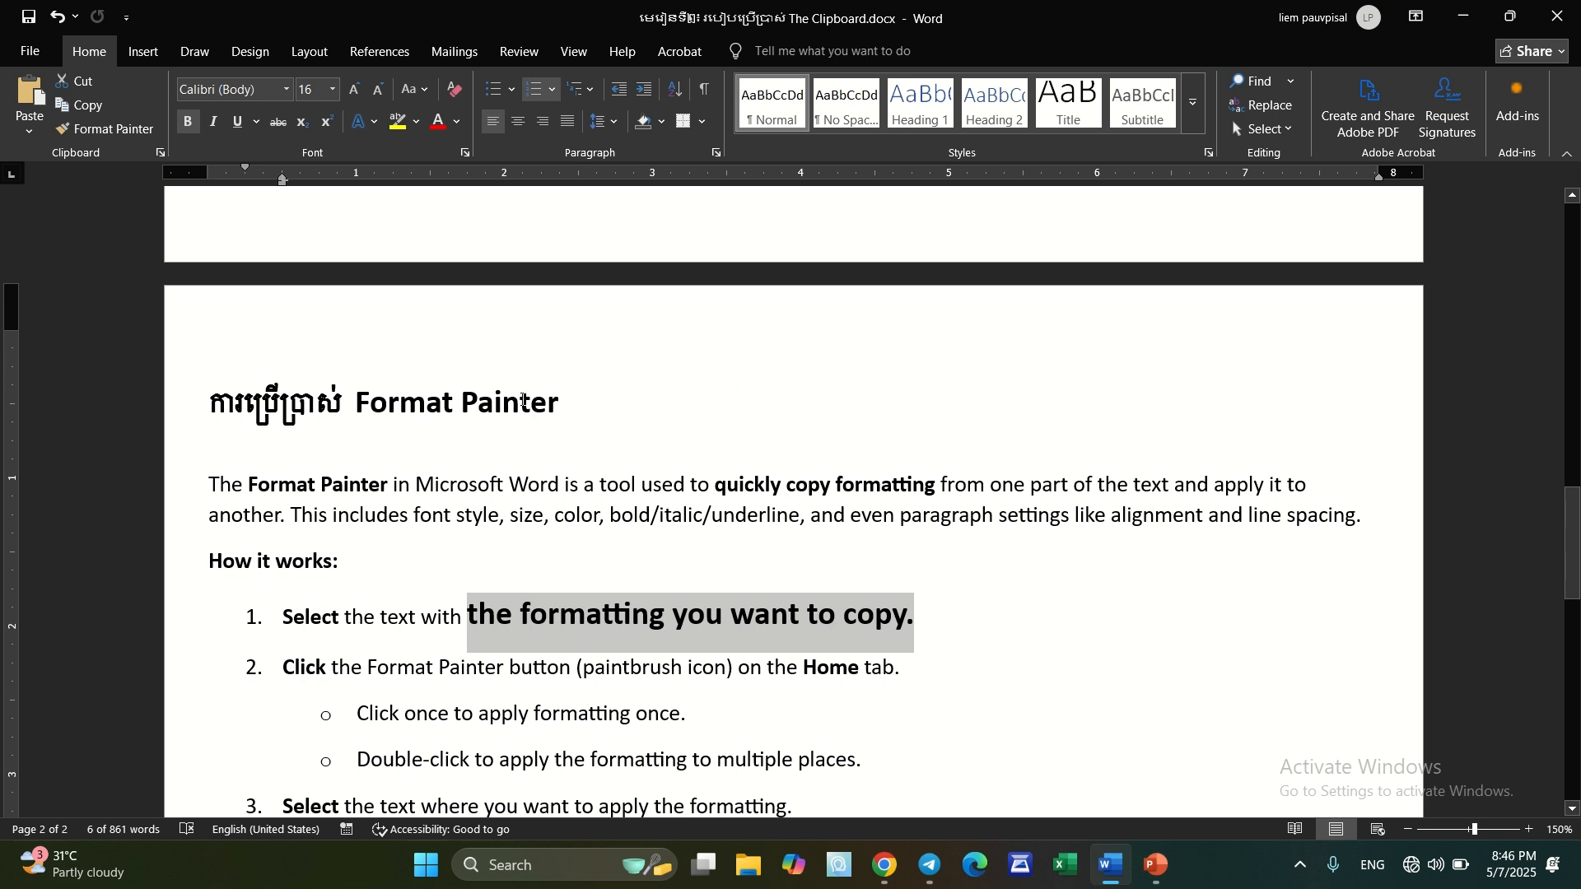
key(ctrl+z)
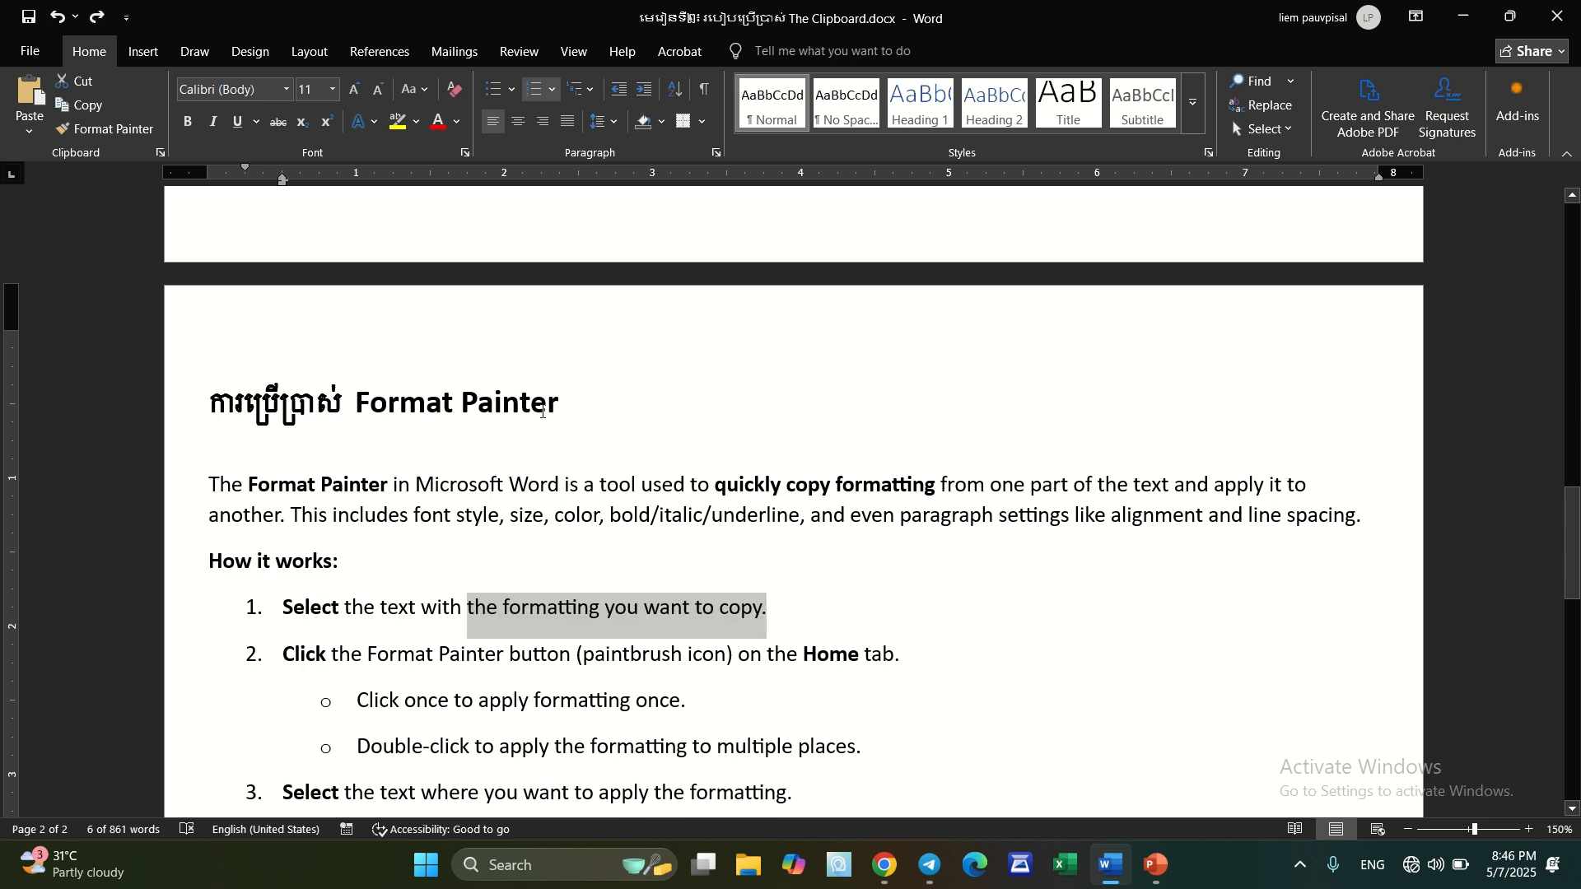
Apply the "Format Painter" heading's formatting to "formatting you want to copy." using the Format Painter from the context tools, and undo it
click(505, 404)
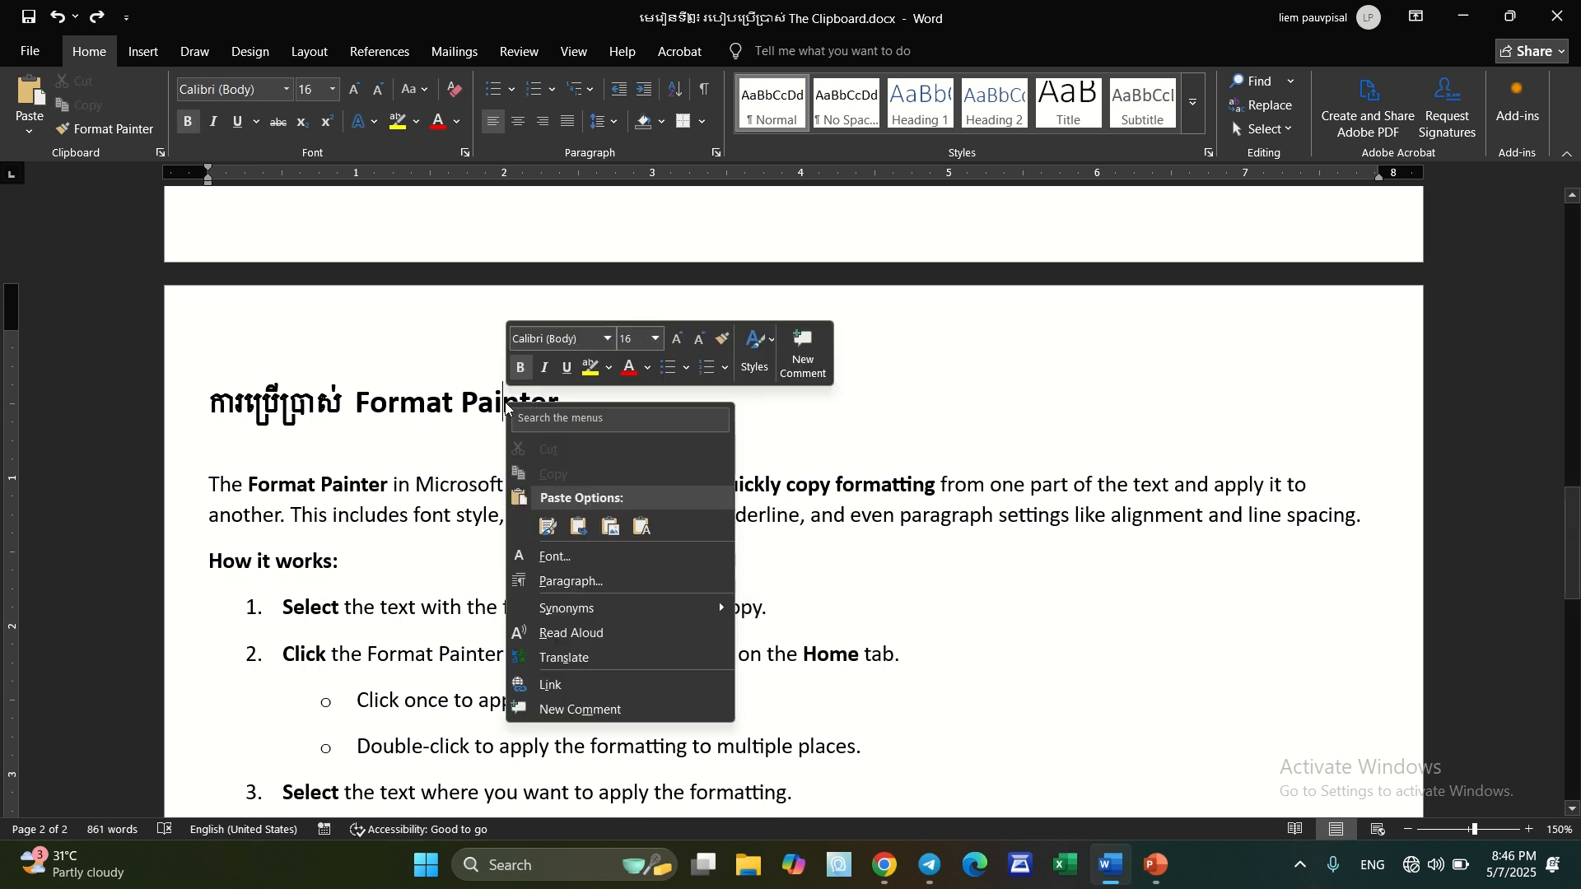
right_click(506, 406)
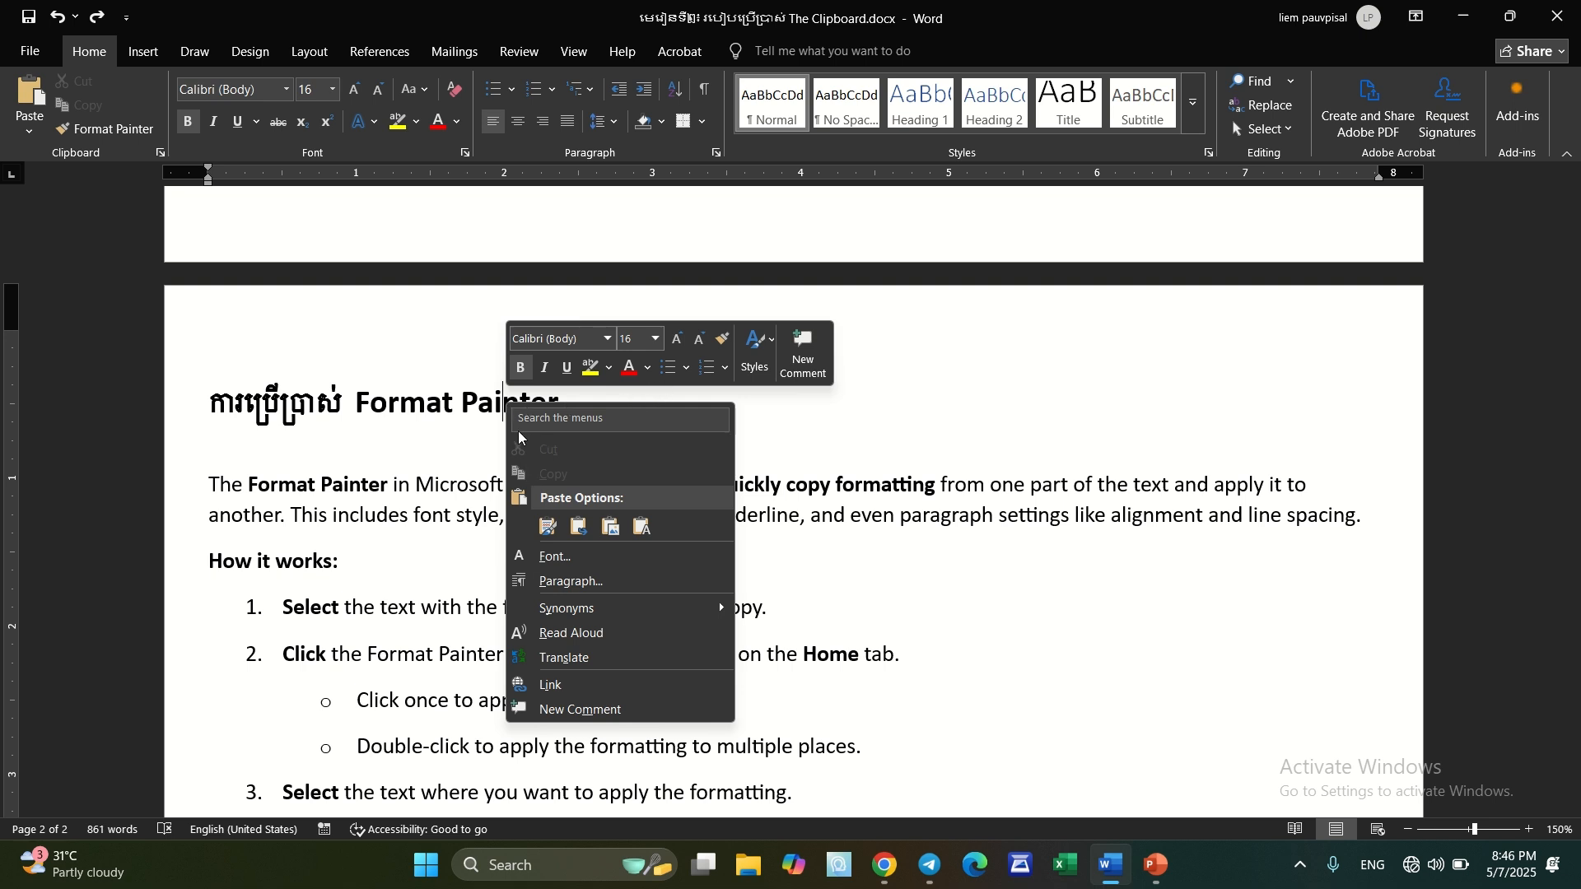
click(725, 341)
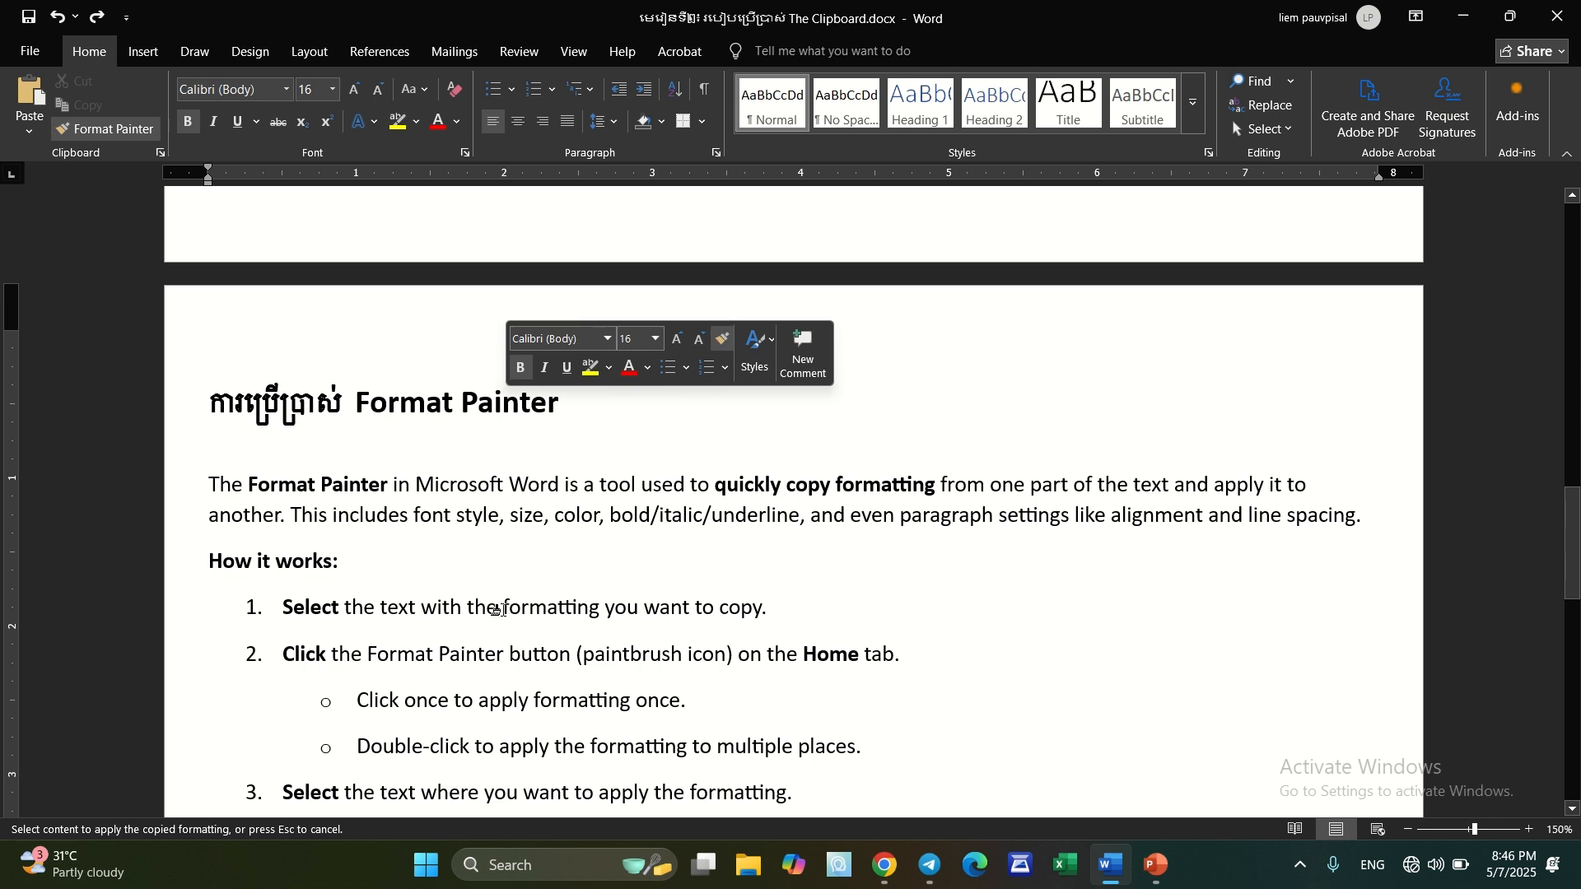
drag(501, 609, 777, 619)
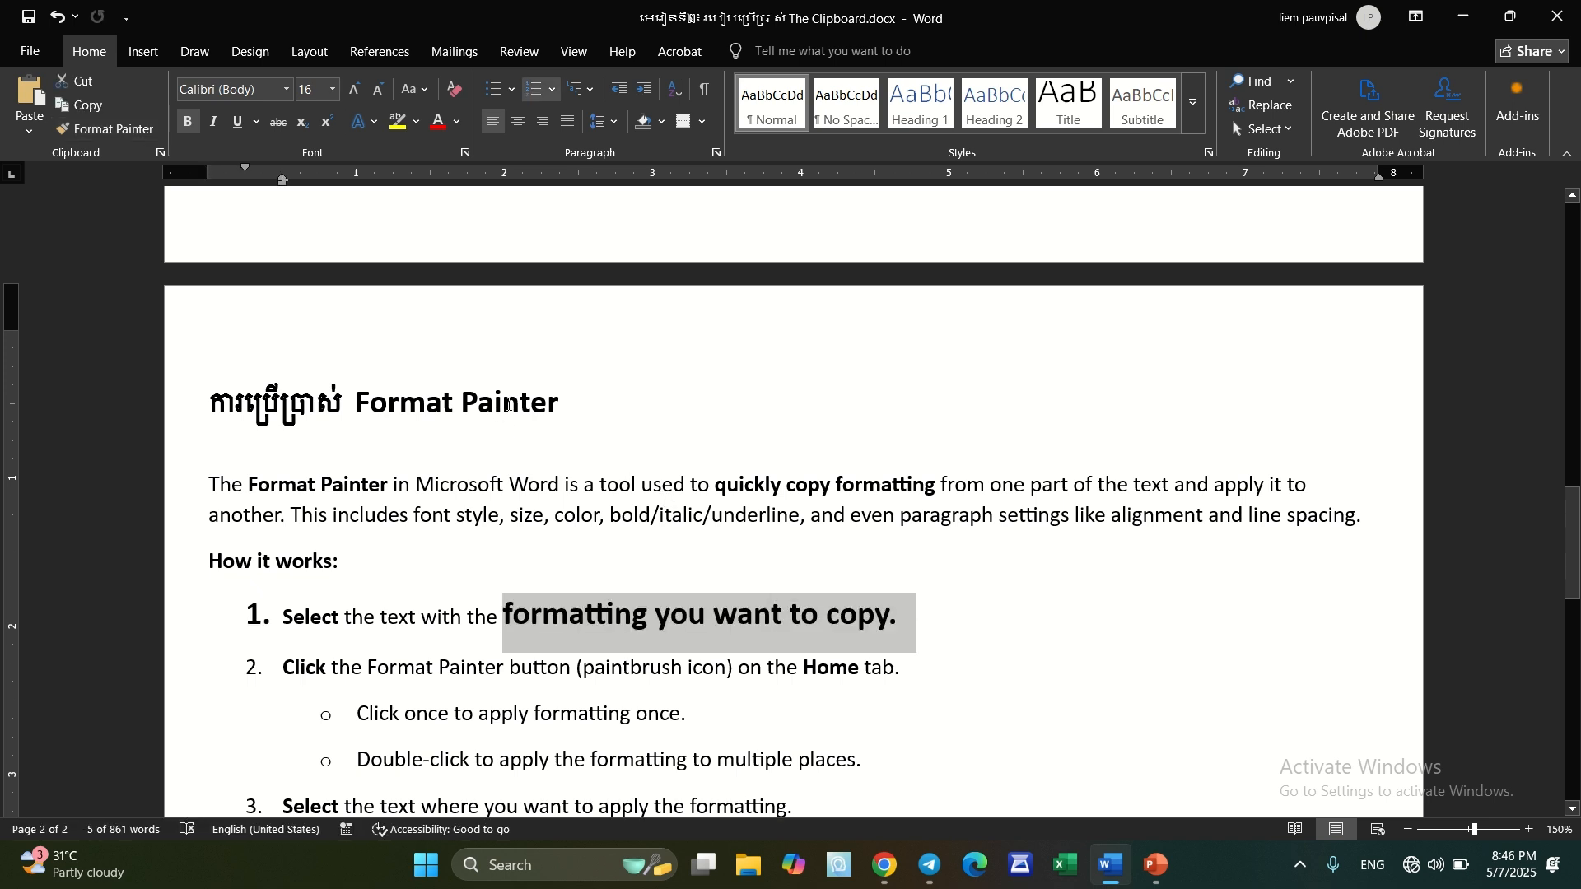
key(ctrl+z)
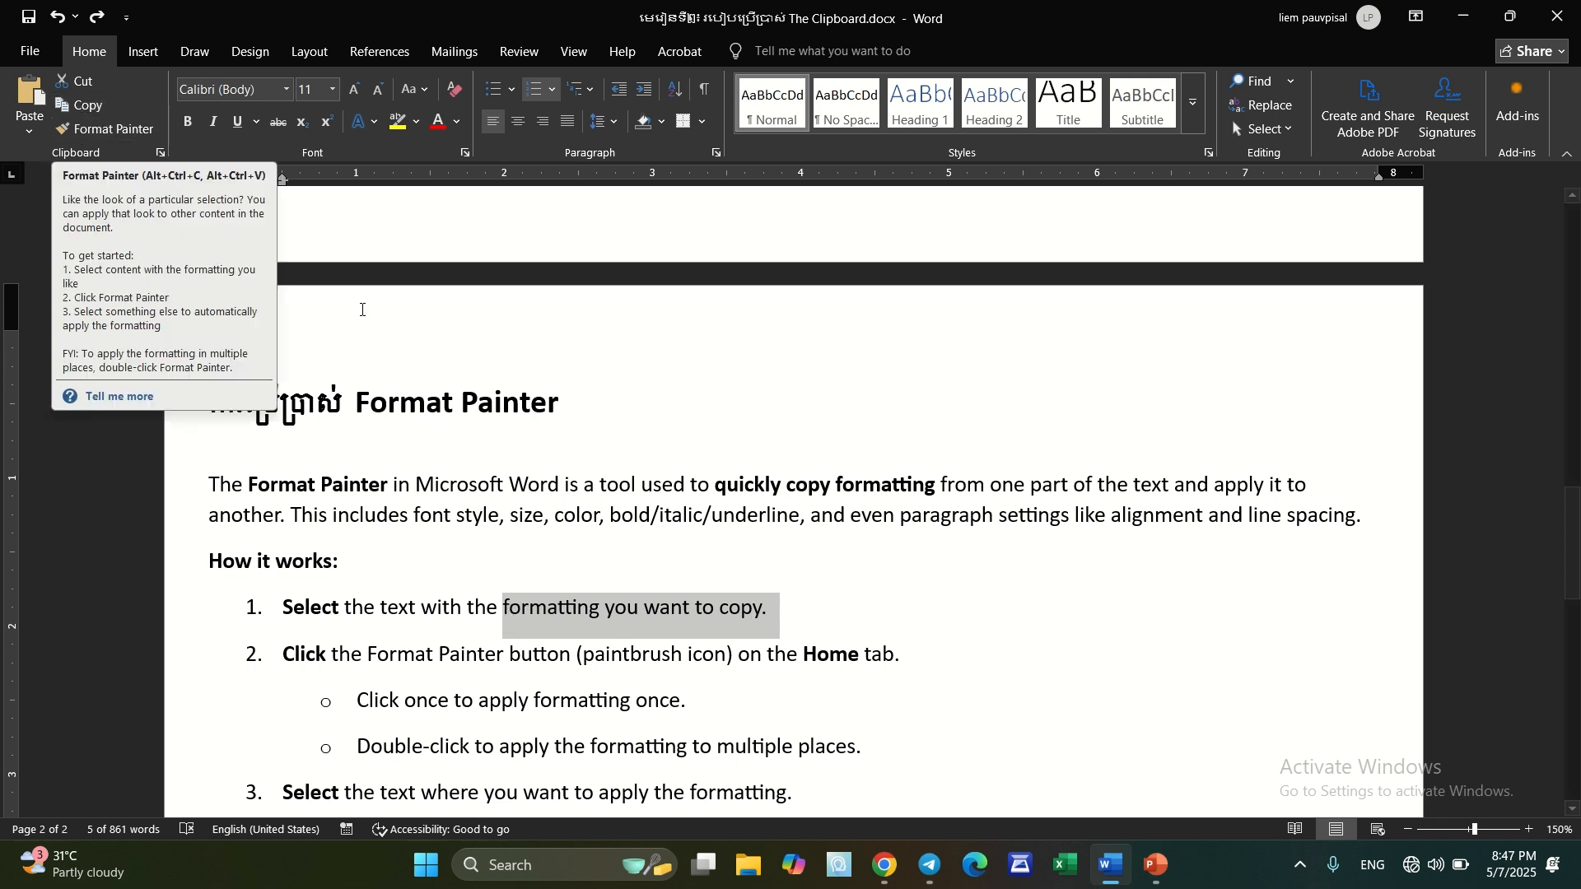
Keep Format Painter active to apply the "Format Painter" heading's formatting to "formatting you want to copy." and "Click once to apply formatting once", and turn it off
click(500, 402)
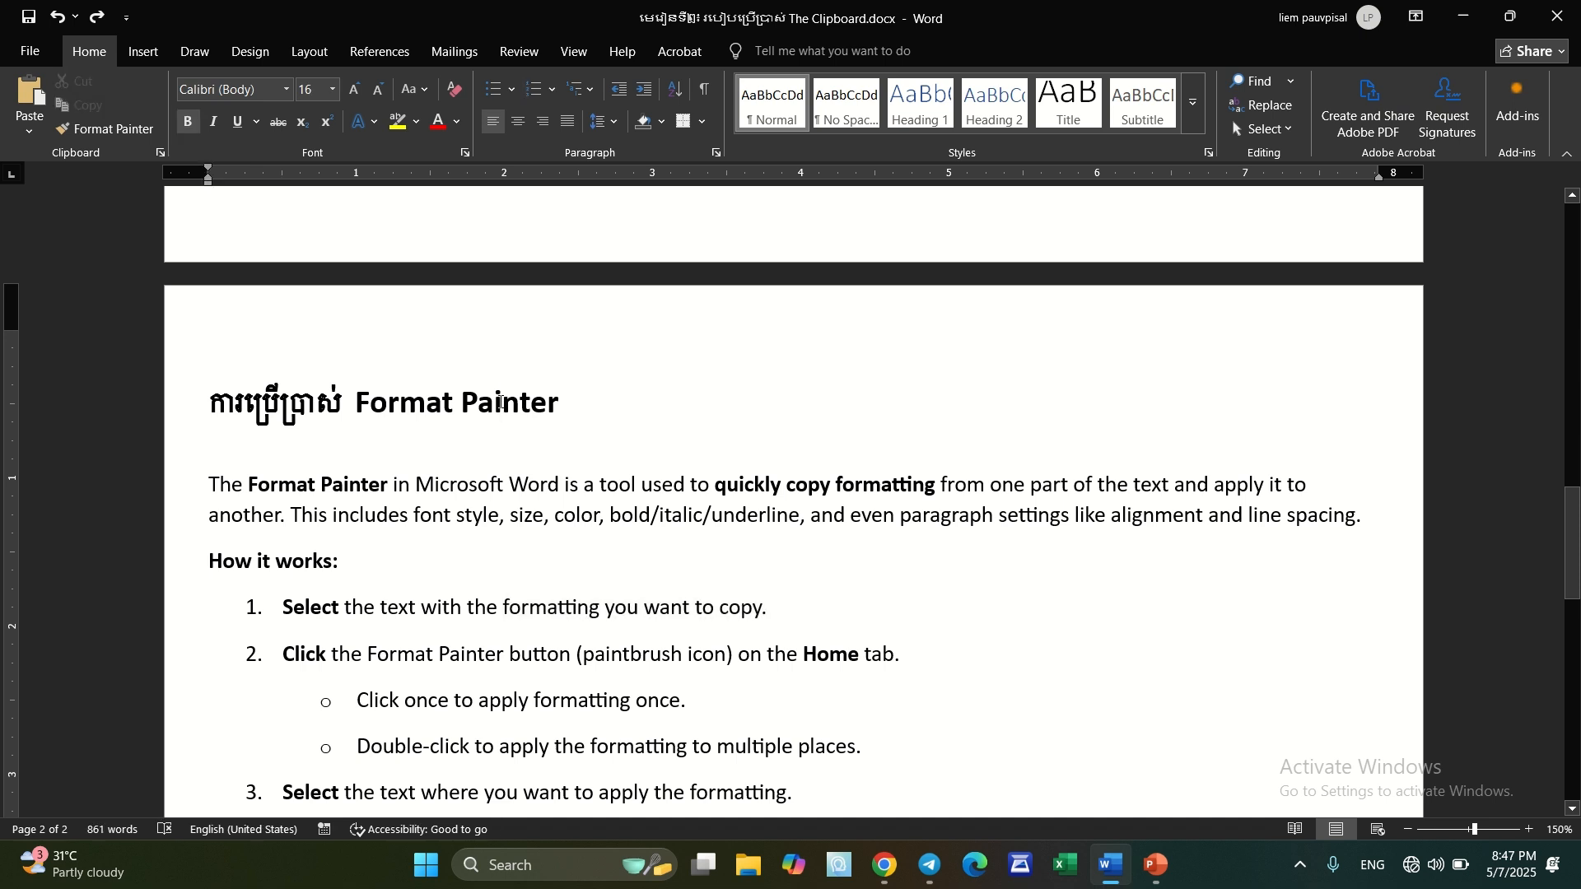
click(101, 132)
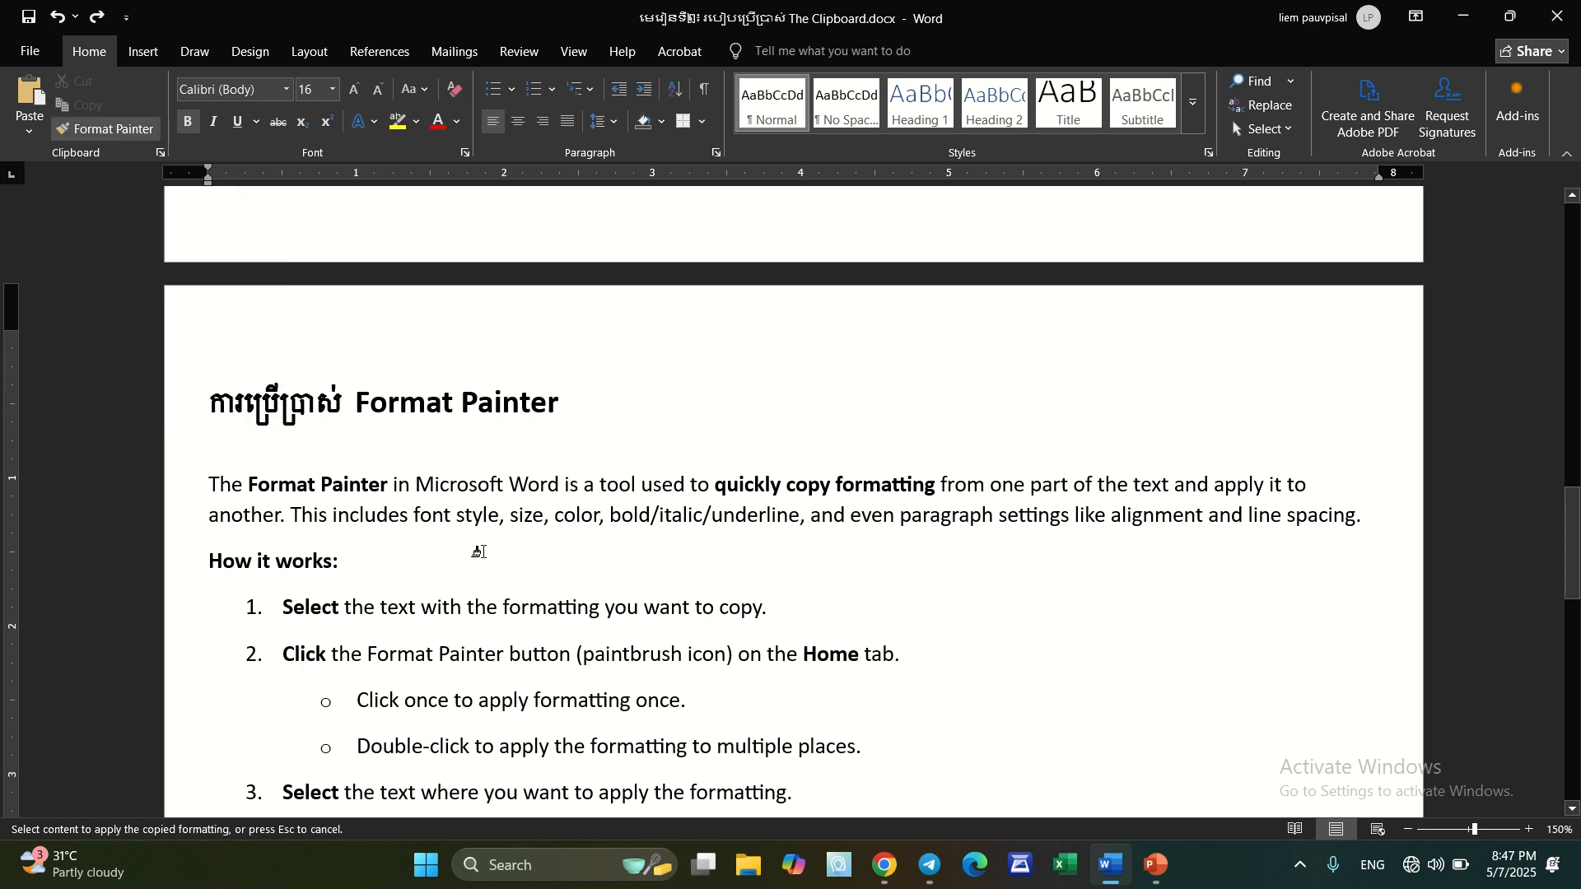
drag(503, 606, 778, 614)
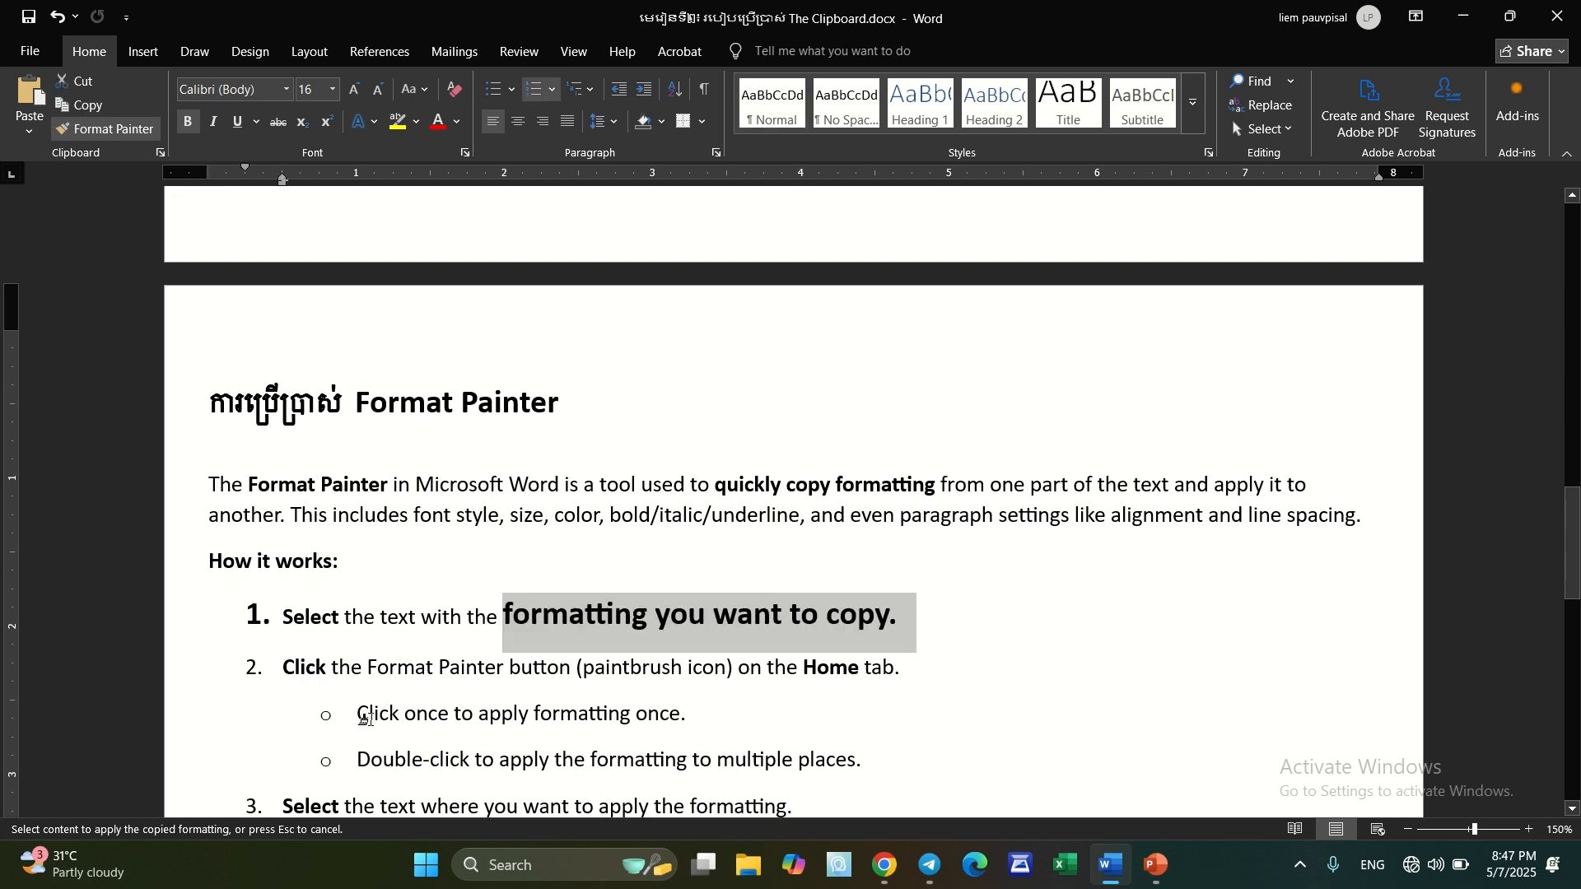
drag(355, 719, 684, 703)
scroll(824, 659, down, 3)
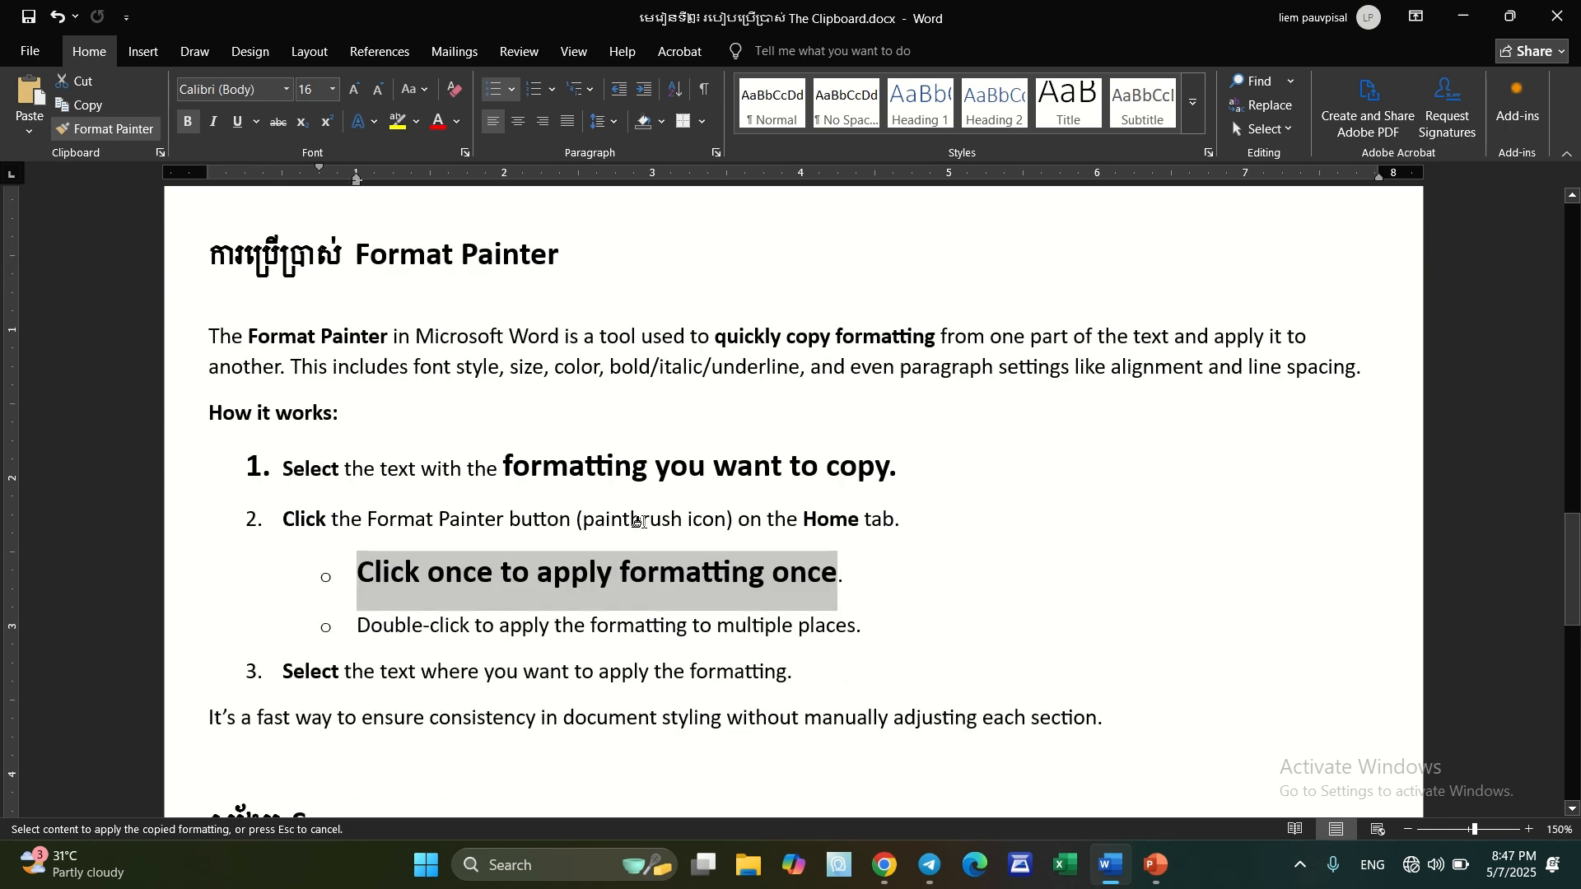
click(116, 134)
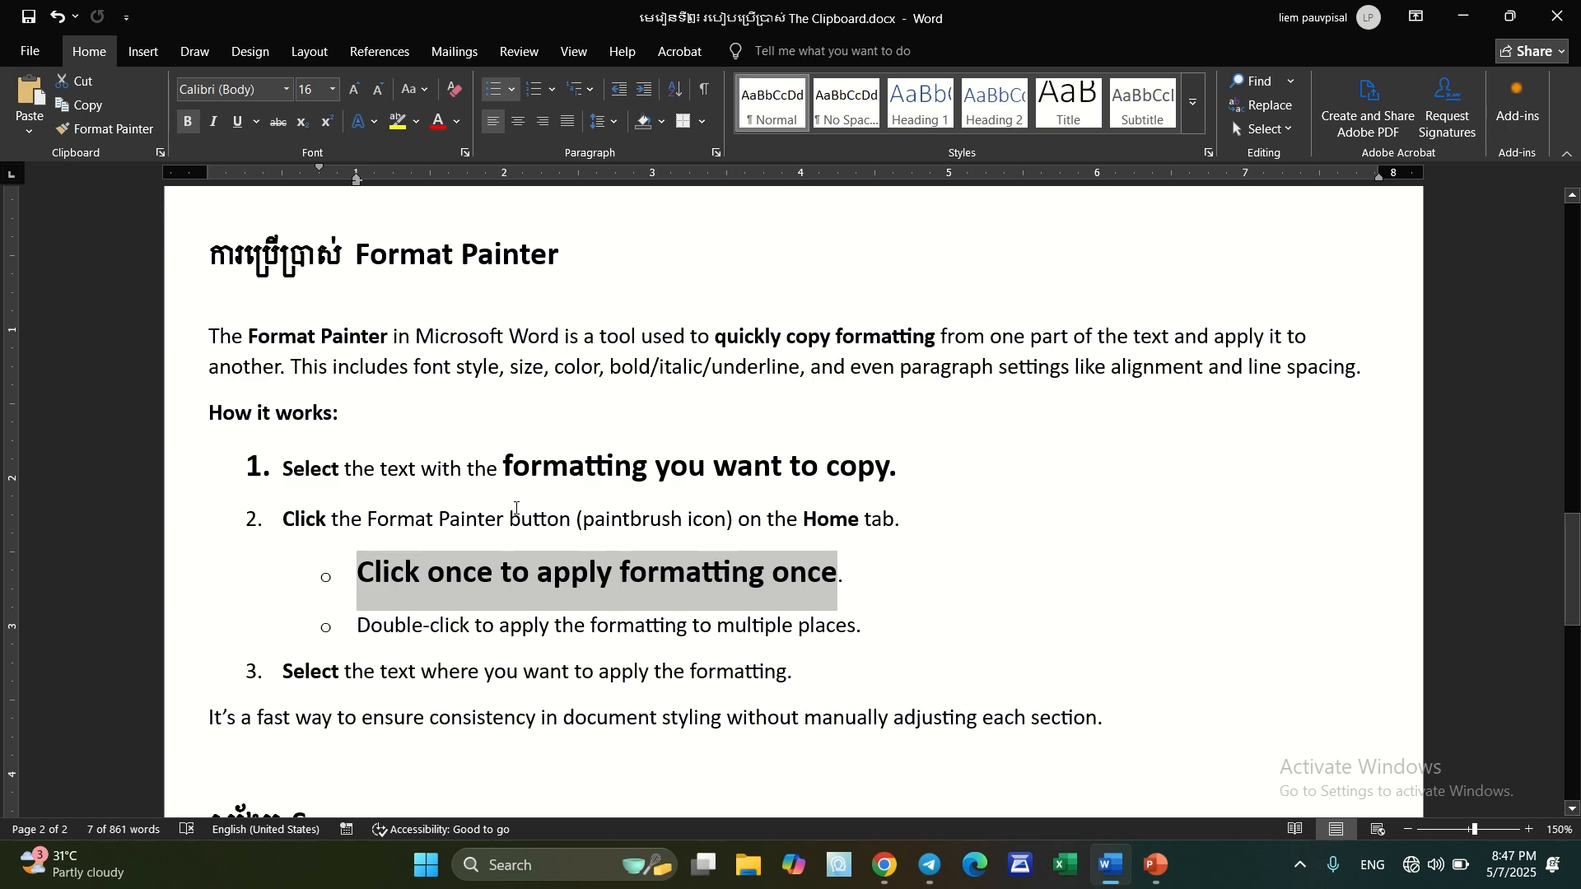
scroll(697, 696, down, 5)
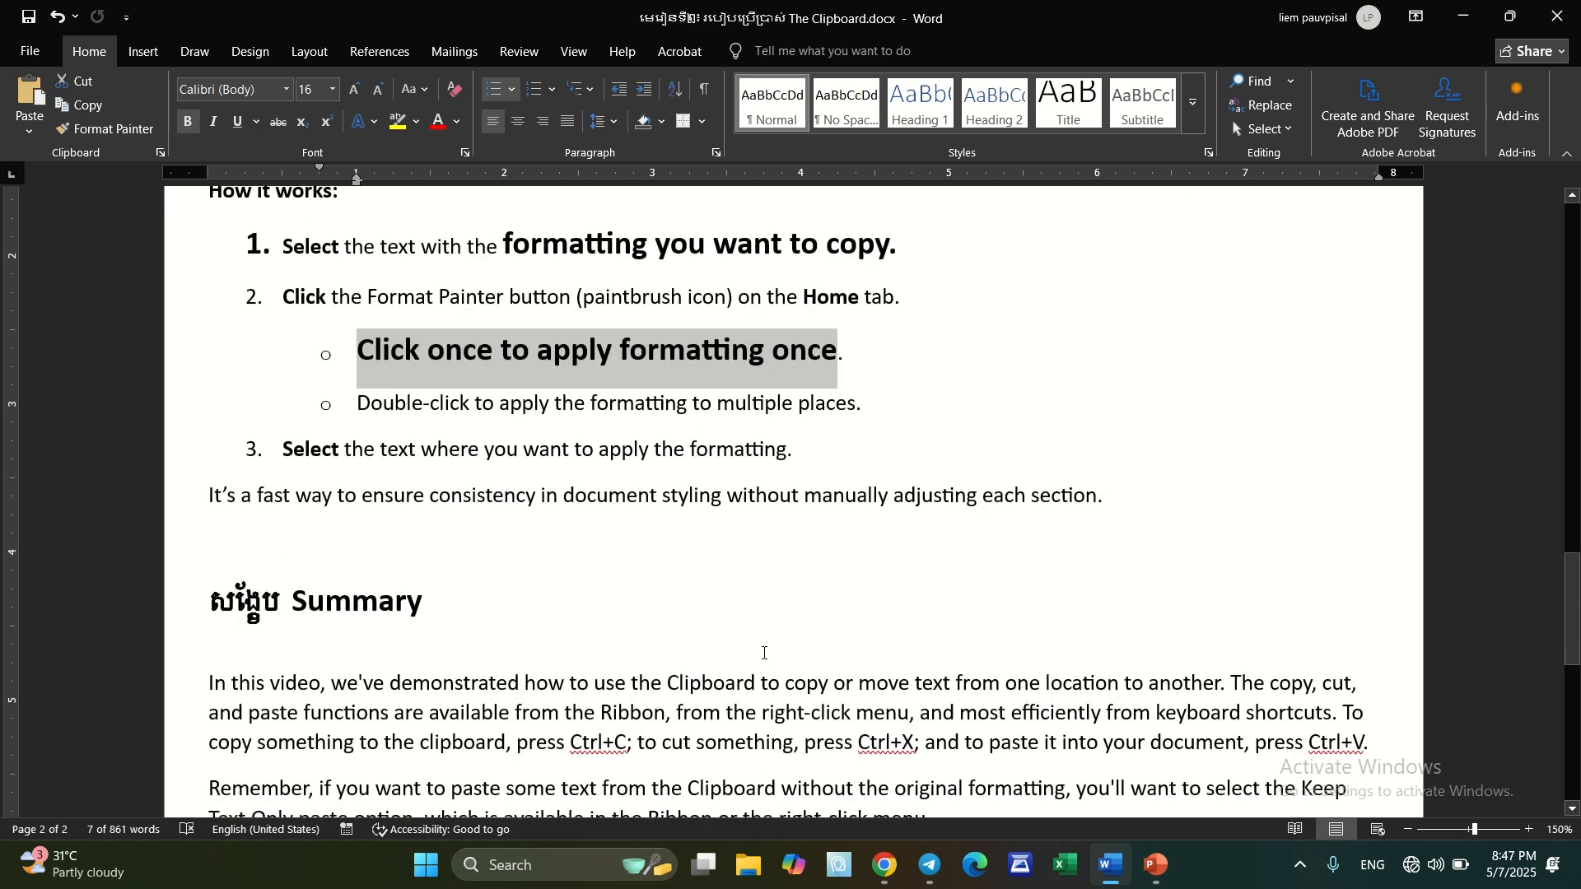